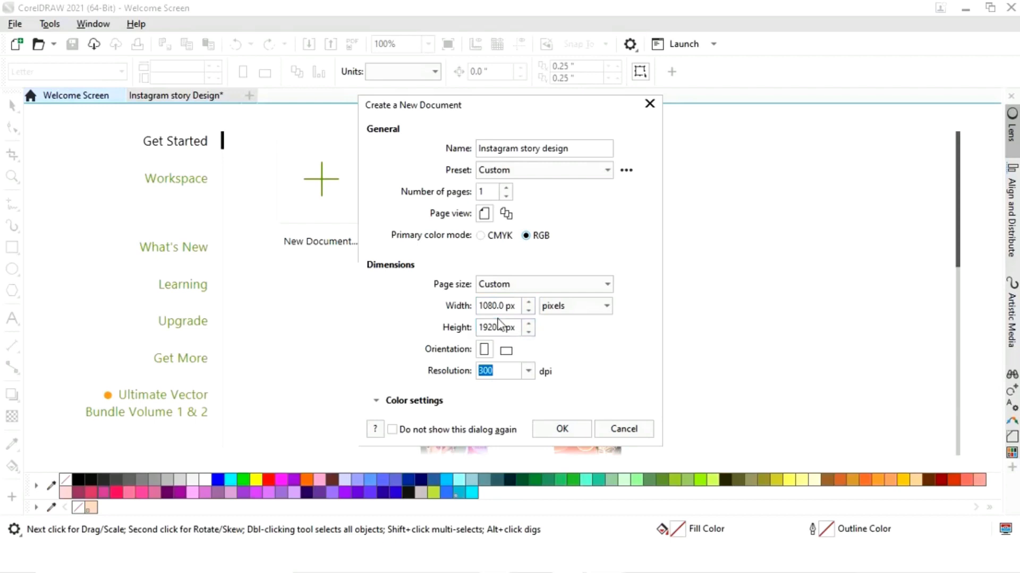
Create the 1080 × 1920 px RGB Instagram story document and draw a rectangle about 1001 × 1538 px on the page.
{"action": "left_click", "coordinate": [564, 433]}
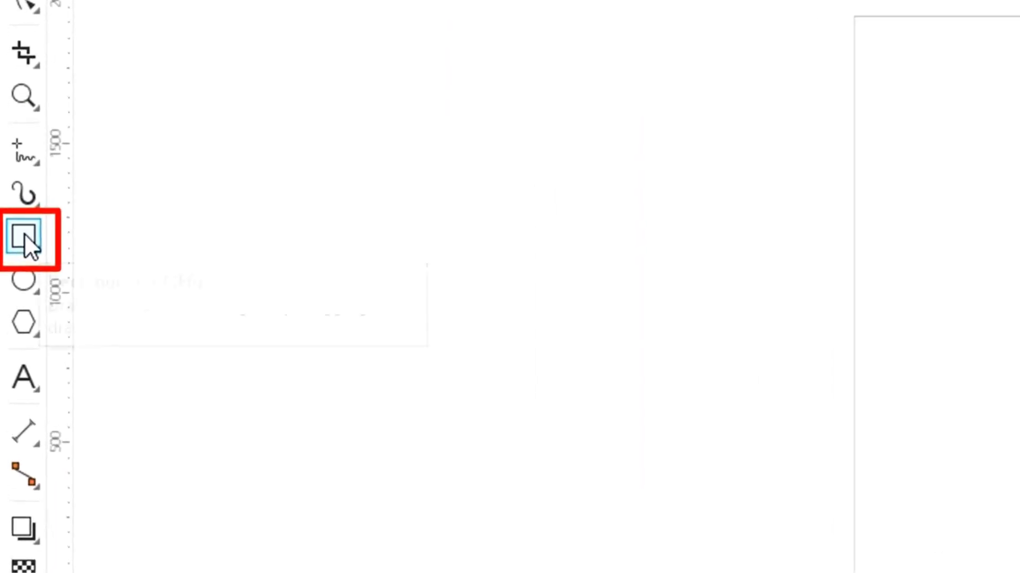
{"action": "left_click", "coordinate": [24, 233]}
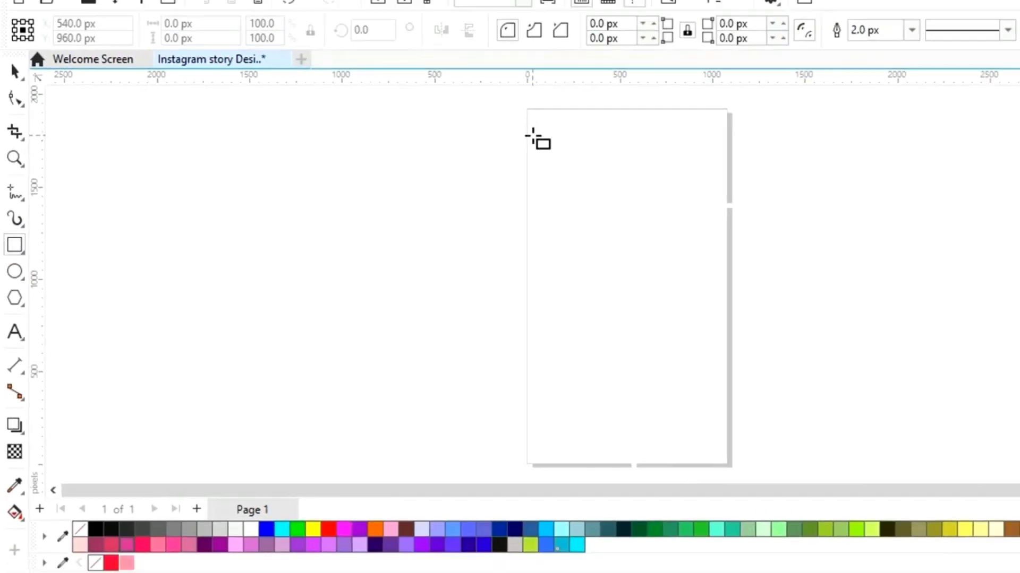
{"action": "mouse_move", "coordinate": [553, 164]}
{"action": "left_mouse_down"}
{"action": "mouse_move", "coordinate": [666, 381]}
{"action": "mouse_move", "coordinate": [737, 449]}
{"action": "left_mouse_up"}
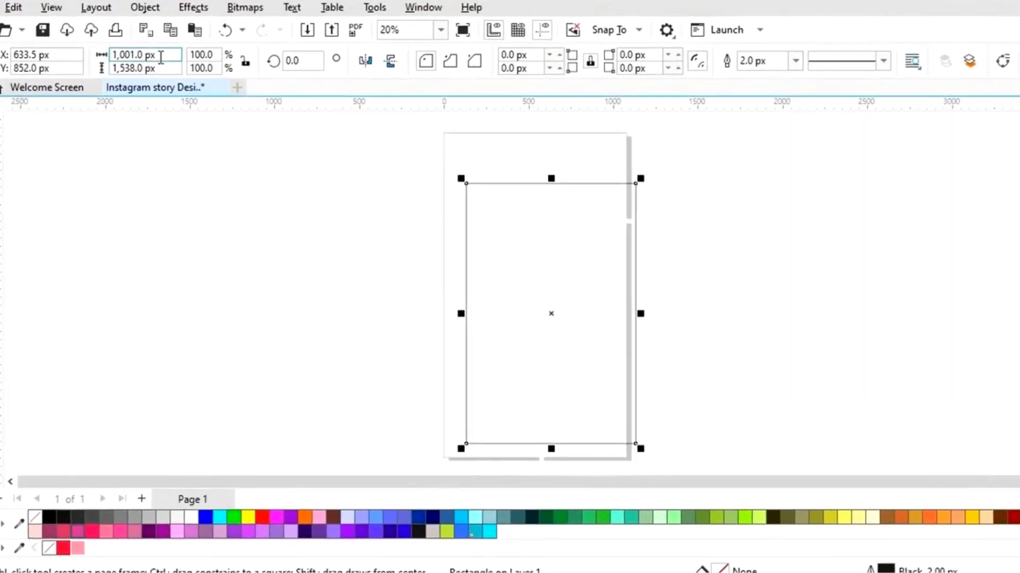
Set the rectangle's size to 1080 px wide and 1920 px high.
{"action": "left_click", "coordinate": [160, 56]}
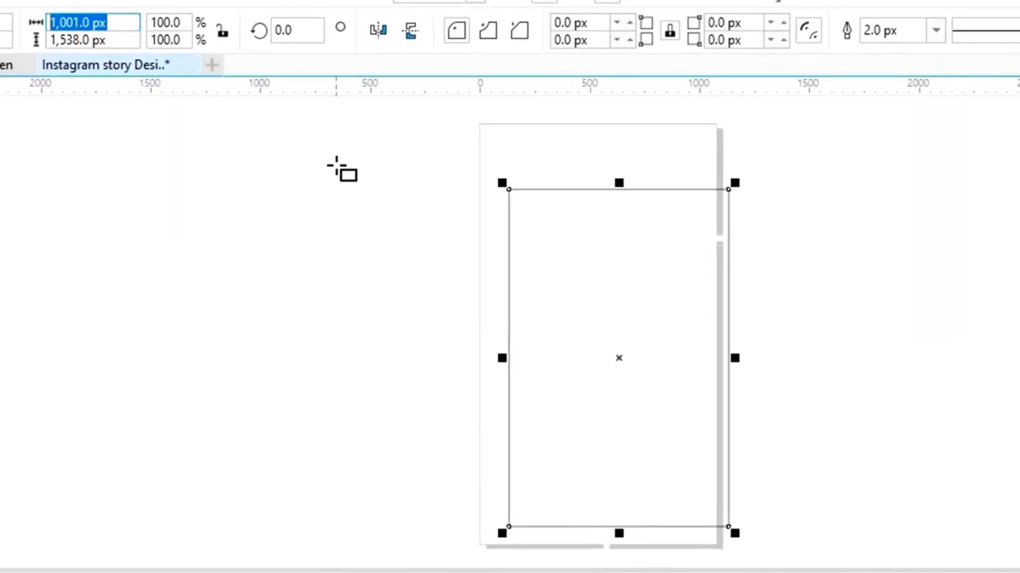
{"action": "type", "text": "1080"}
{"action": "key", "text": "Tab"}
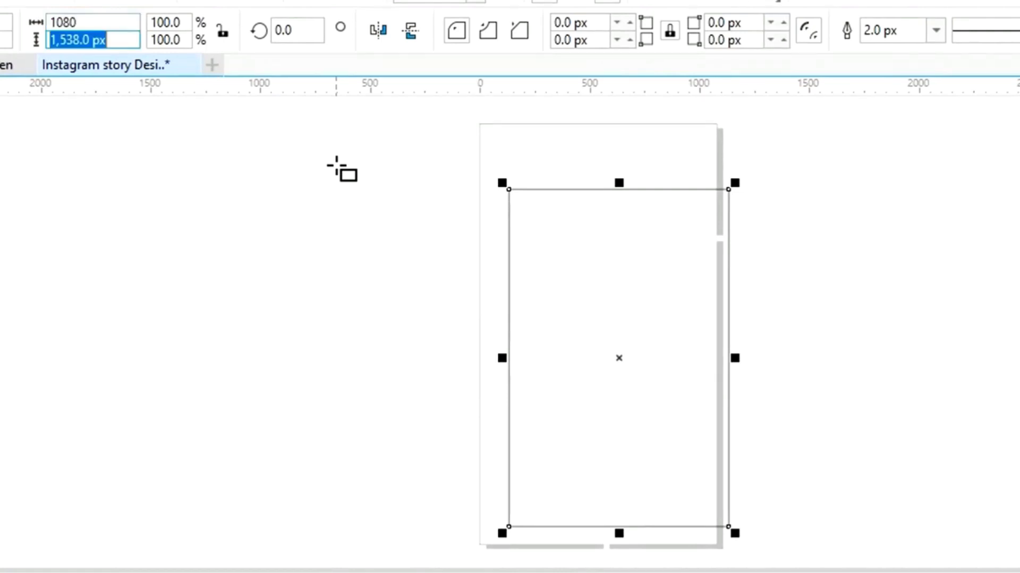
{"action": "type", "text": "1920"}
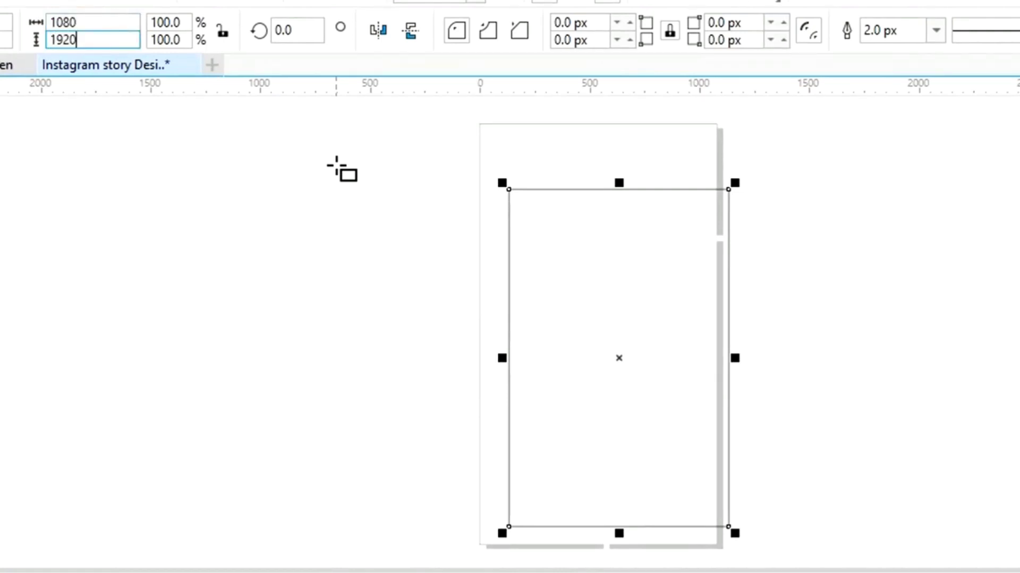
{"action": "key", "text": "Return"}
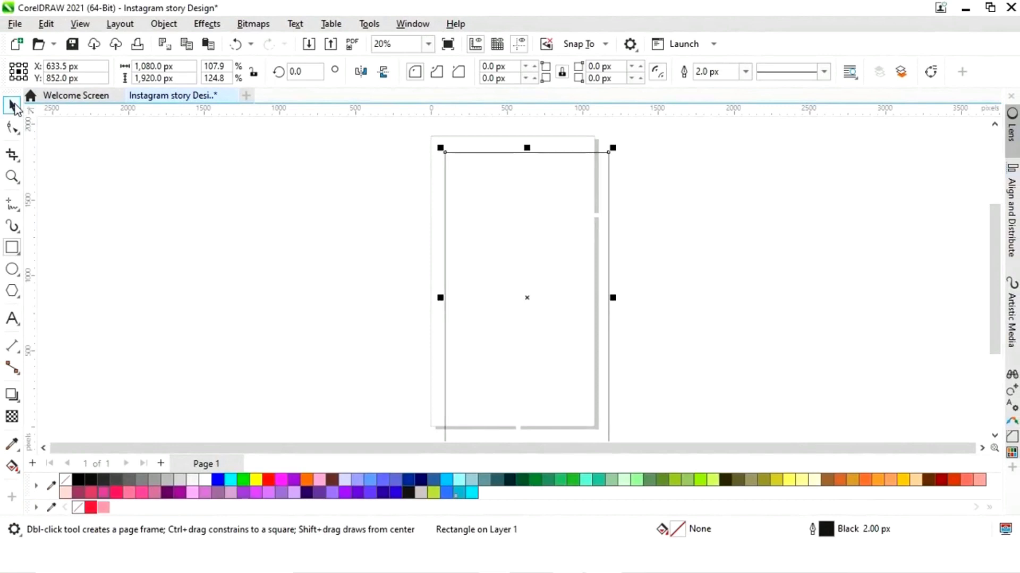
Center the rectangle horizontally and vertically on the page at the point X 540 px, Y 960 px.
{"action": "left_click", "coordinate": [13, 106]}
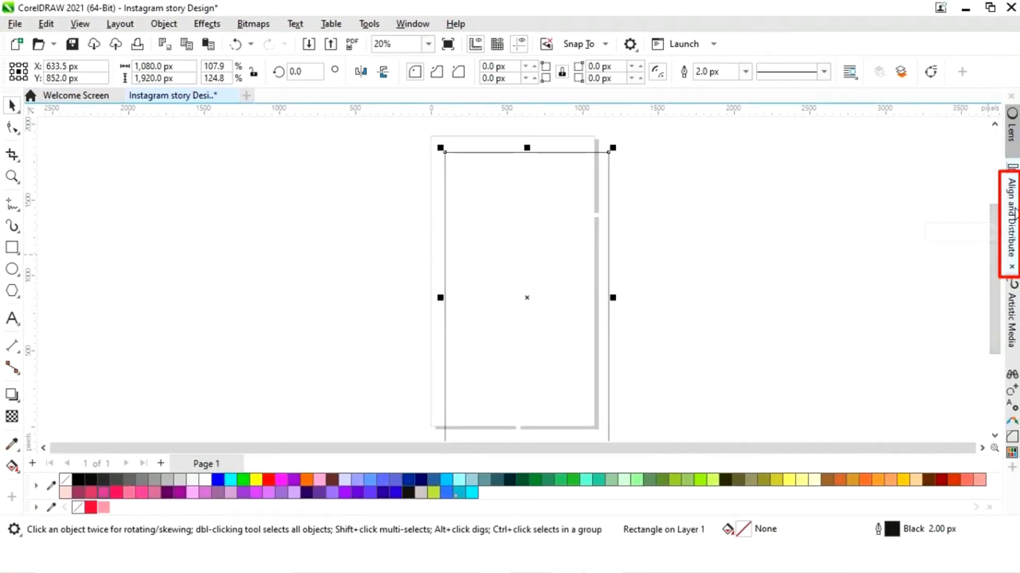
{"action": "left_click", "coordinate": [1013, 217]}
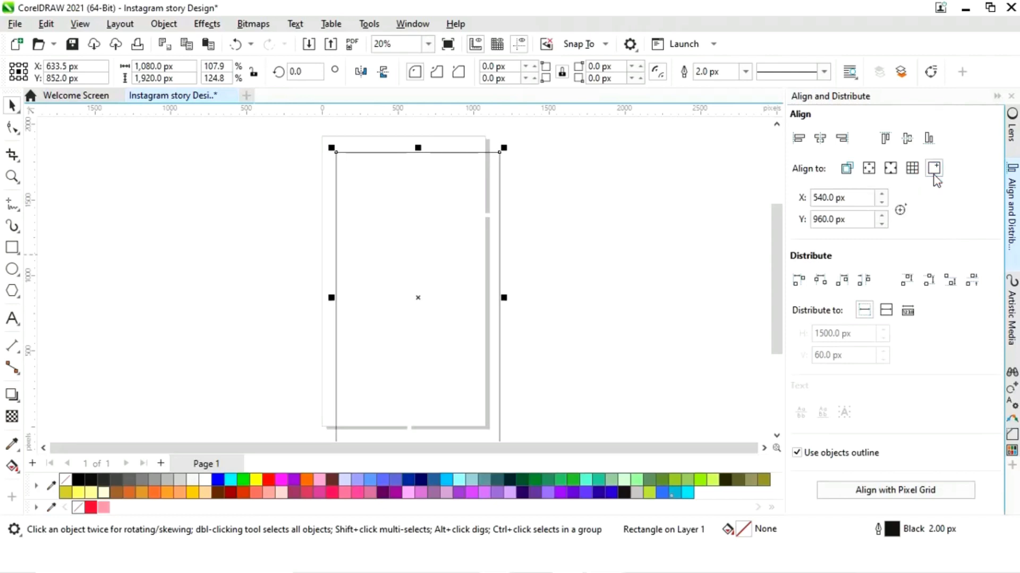
{"action": "left_click", "coordinate": [821, 140]}
{"action": "left_click", "coordinate": [907, 141]}
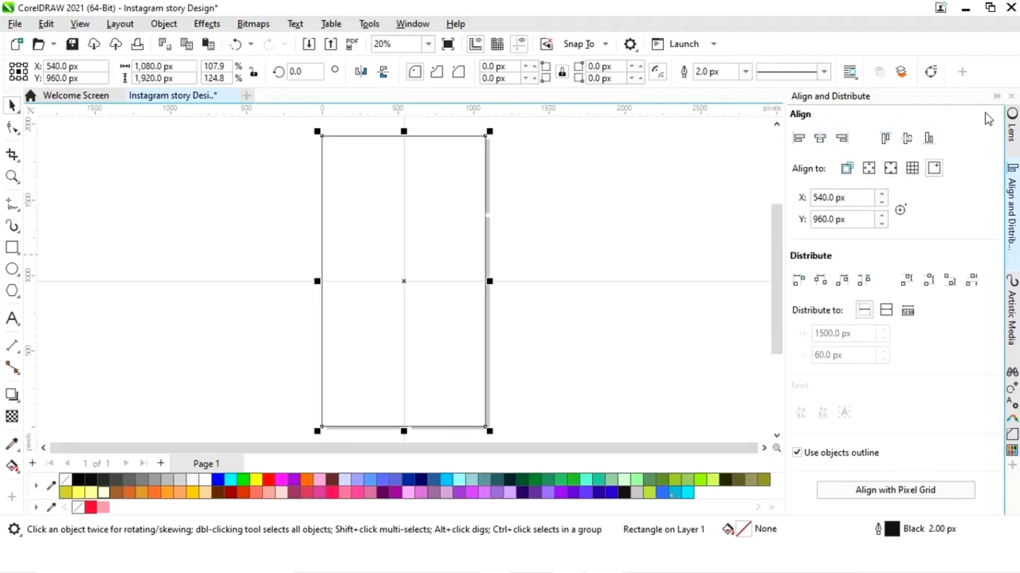
{"action": "left_click", "coordinate": [995, 99]}
{"action": "left_click", "coordinate": [695, 191]}
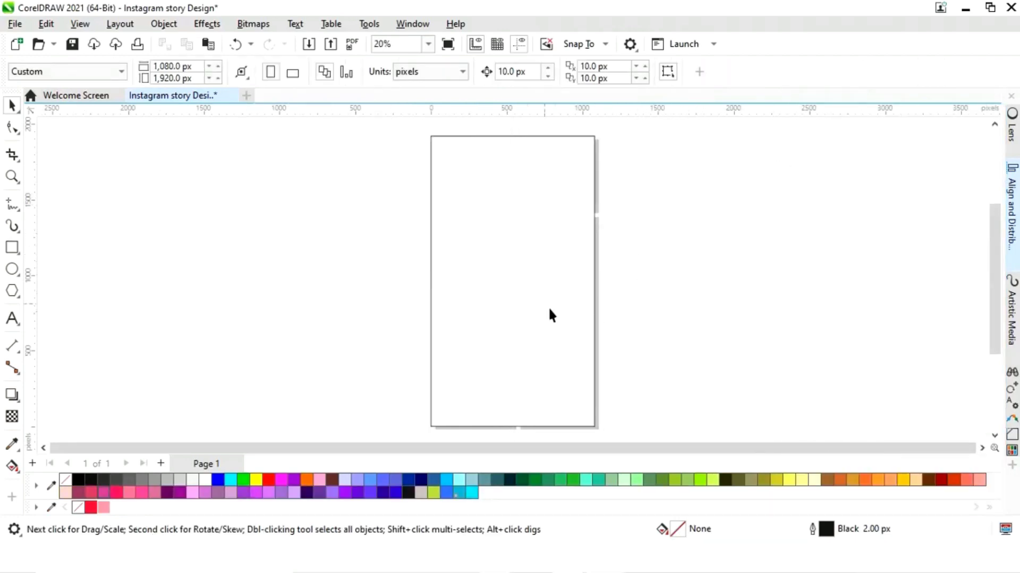
Make a copy of the page rectangle shortened to about 773 px high at the page's bottom and convert it to curves.
{"action": "left_click", "coordinate": [549, 281]}
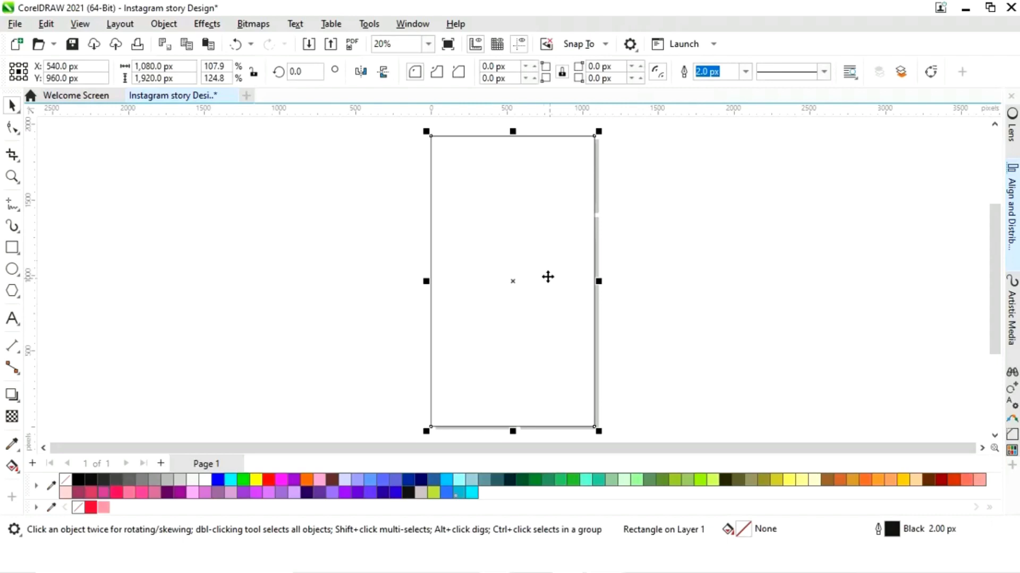
{"action": "left_click_drag", "start_coordinate": [513, 136], "coordinate": [504, 308]}
{"action": "right_click", "coordinate": [513, 372]}
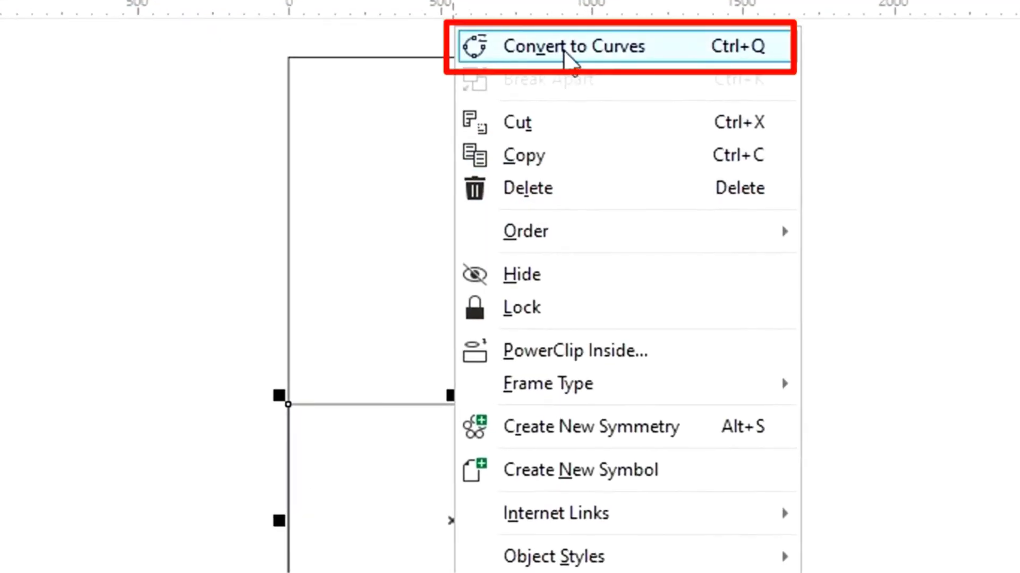
{"action": "left_click", "coordinate": [564, 51]}
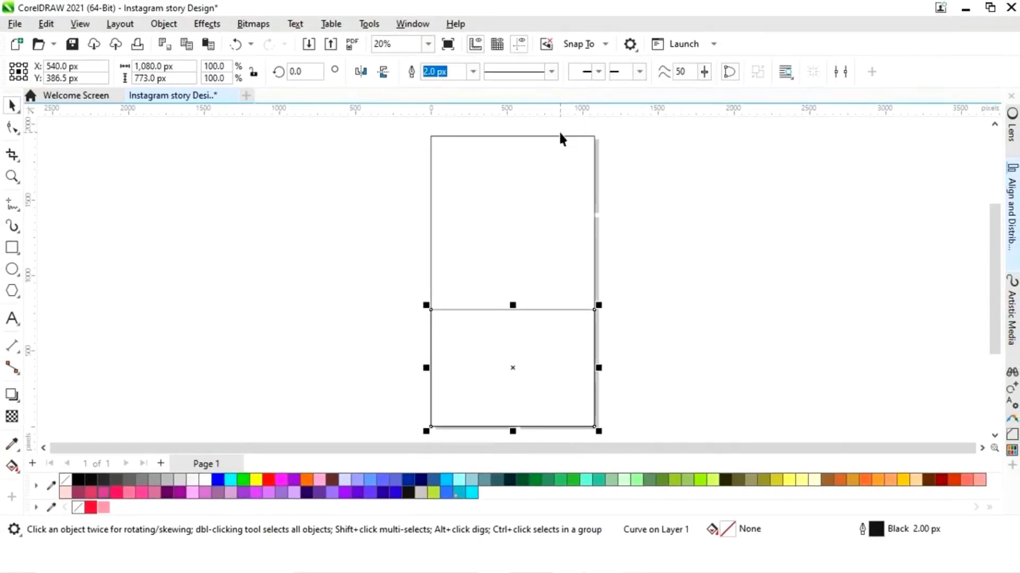
Convert the lower shape's top edge to a curve bending down in the middle, and stretch the shape to about 823 px high.
{"action": "left_click", "coordinate": [13, 130]}
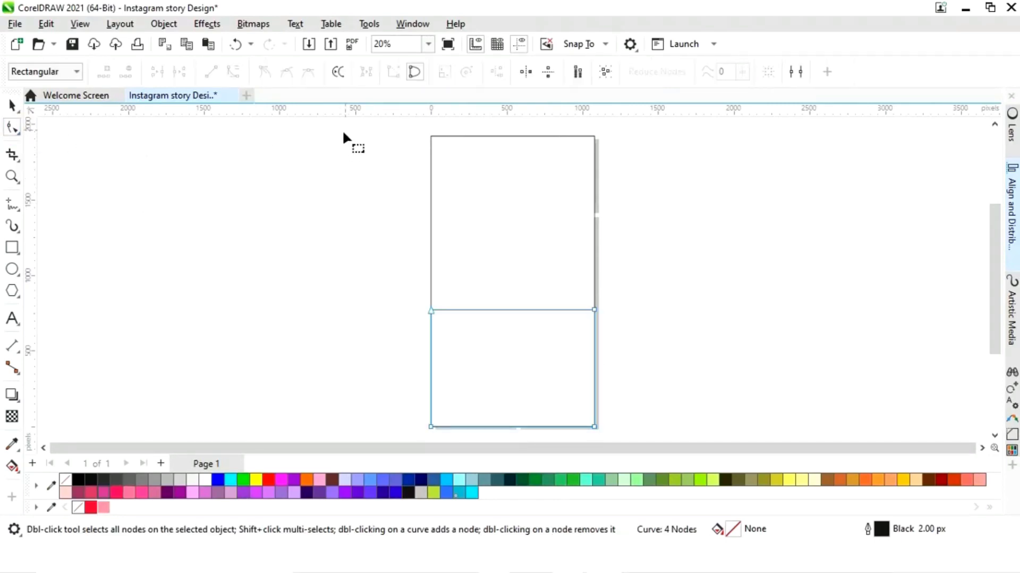
{"action": "left_click", "coordinate": [510, 310]}
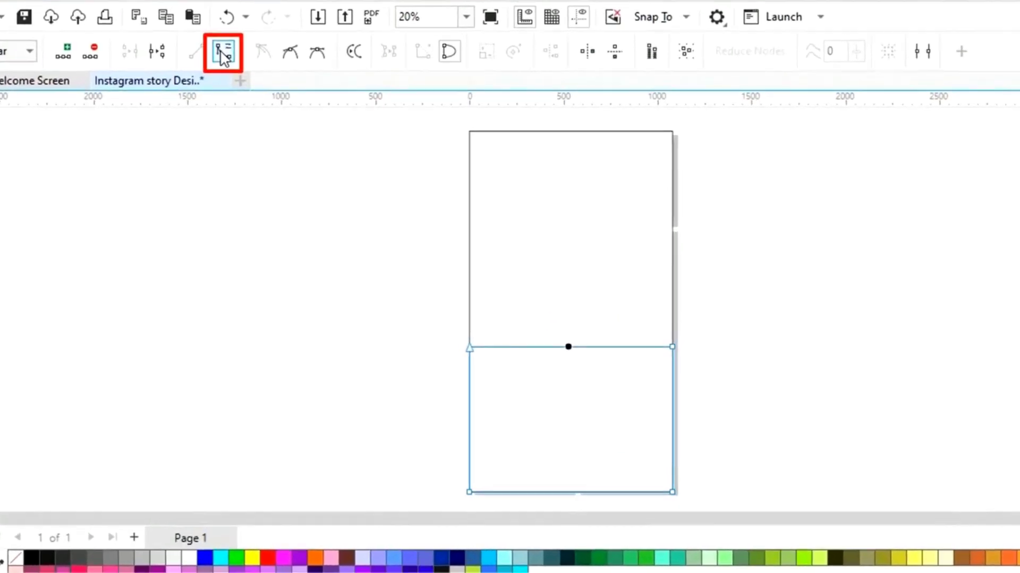
{"action": "left_click", "coordinate": [212, 30]}
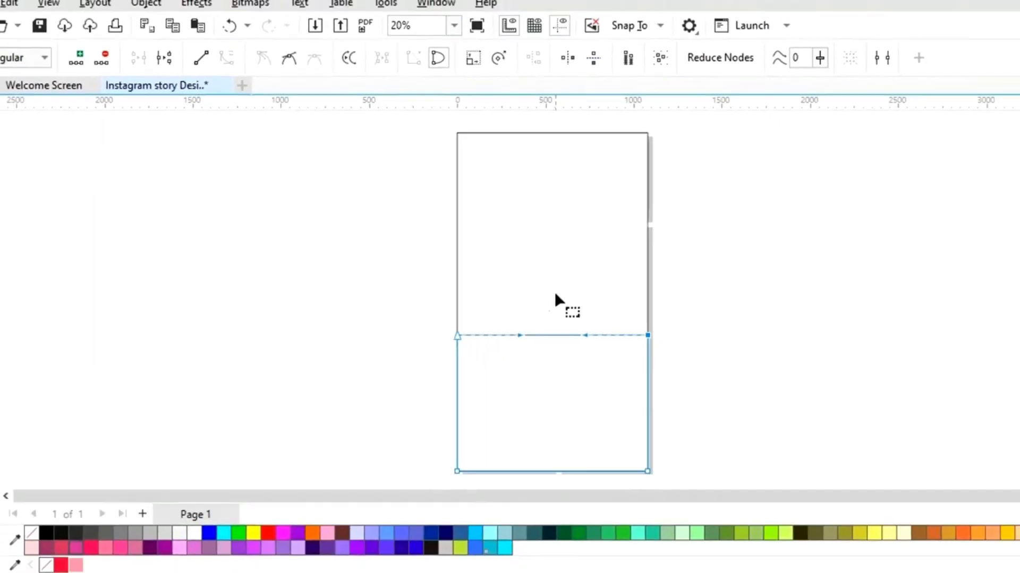
{"action": "left_click", "coordinate": [510, 310]}
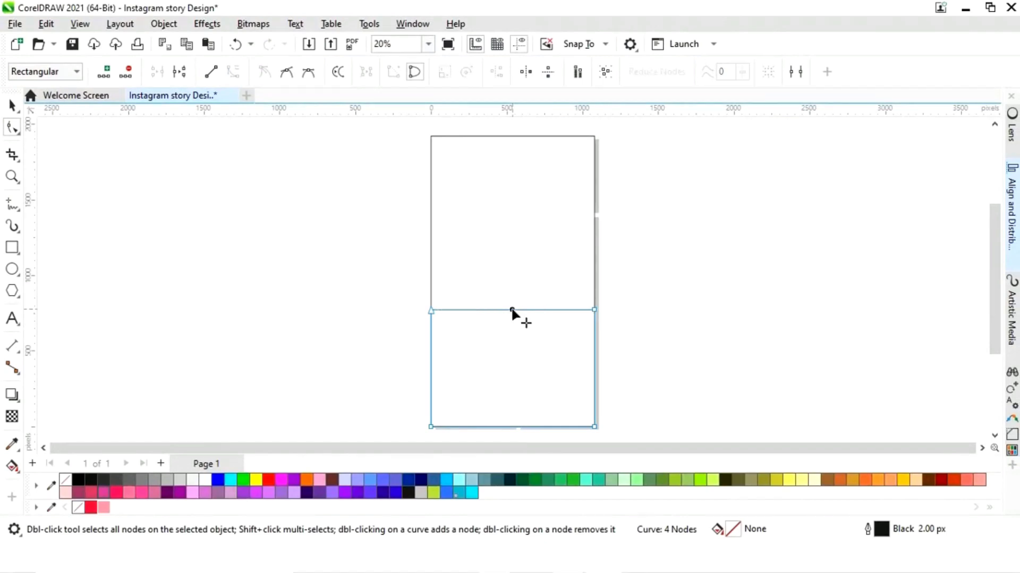
{"action": "left_click_drag", "start_coordinate": [512, 310], "coordinate": [514, 353]}
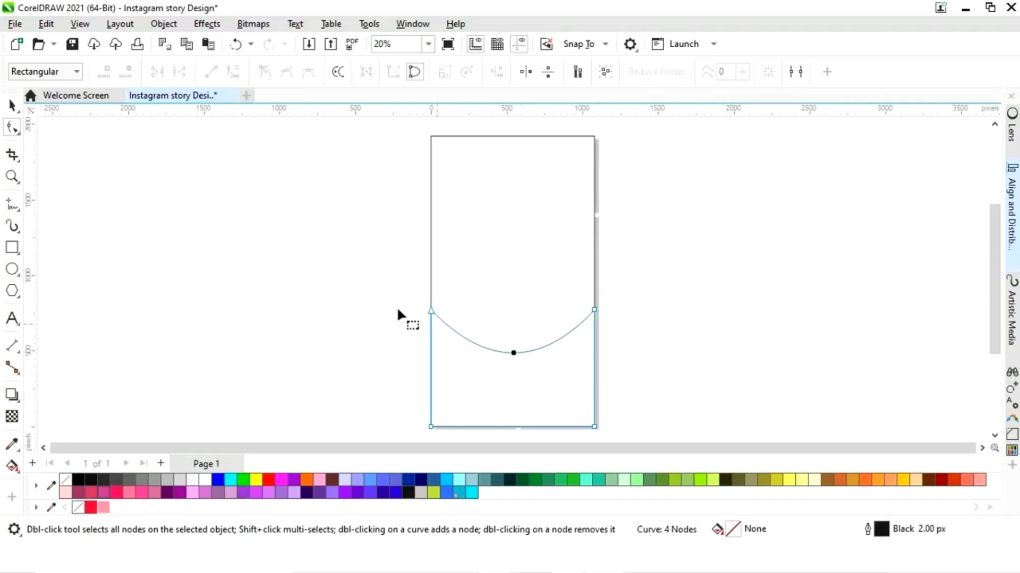
{"action": "left_click", "coordinate": [11, 105]}
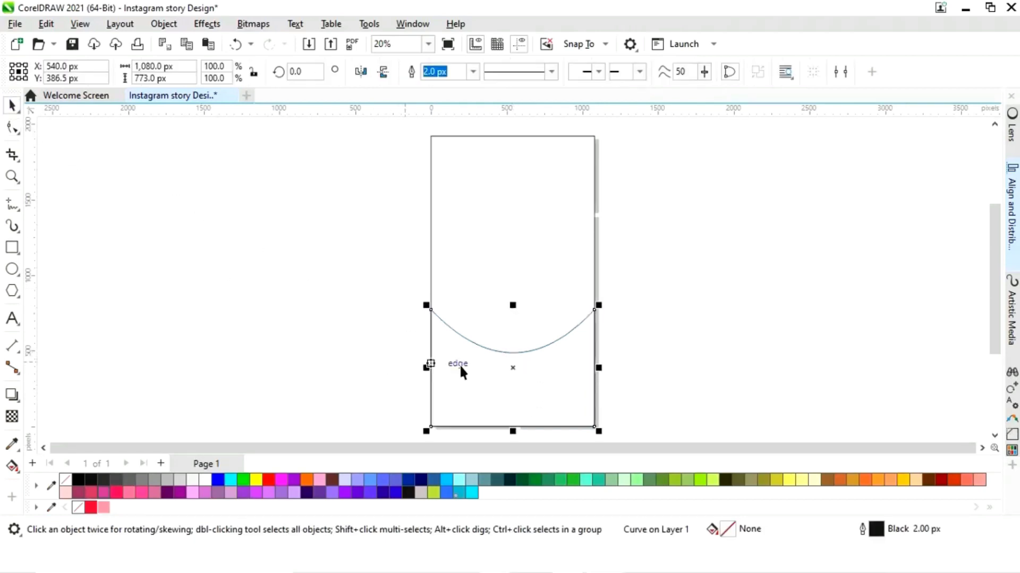
{"action": "left_click_drag", "start_coordinate": [512, 305], "coordinate": [511, 295]}
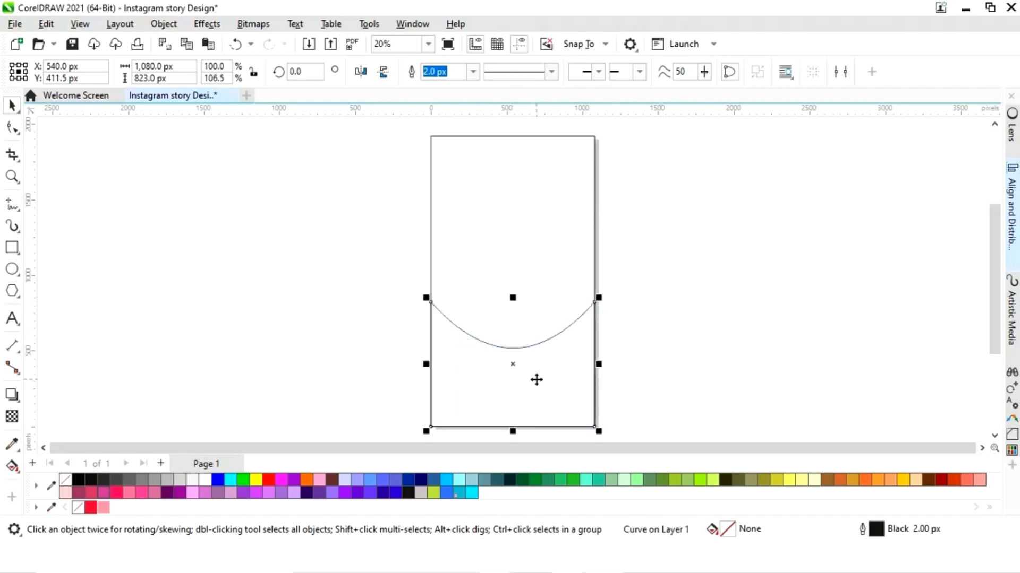
Fill the curved bottom shape with red #FE003C and remove its outline.
{"action": "left_click", "coordinate": [91, 508]}
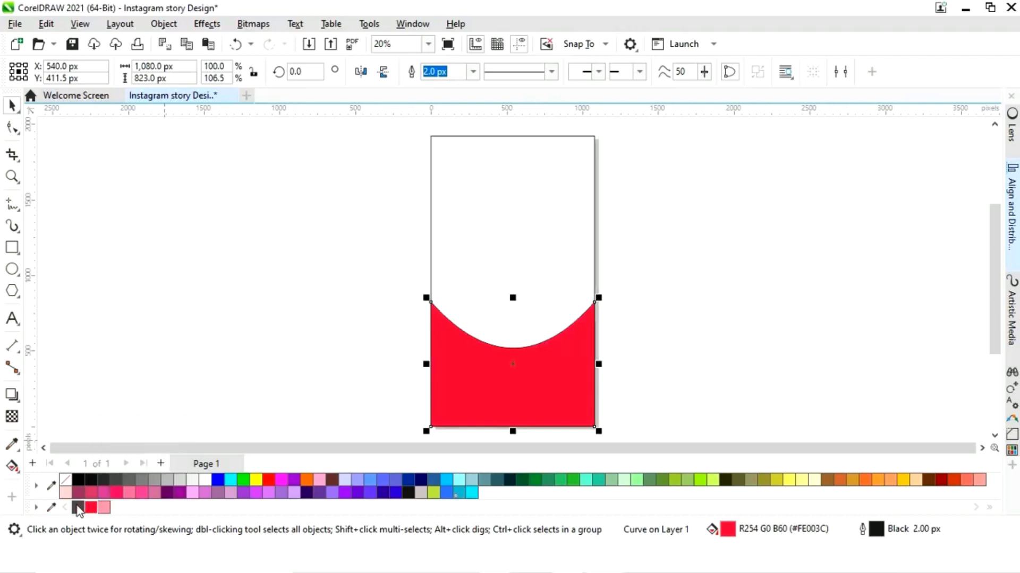
{"action": "right_click", "coordinate": [78, 508]}
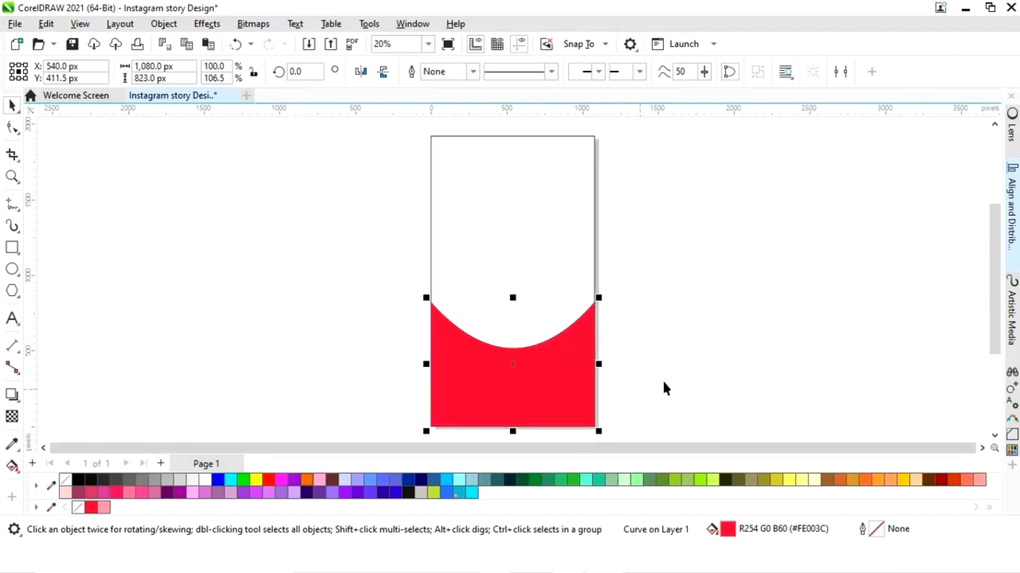
{"action": "left_click", "coordinate": [683, 334]}
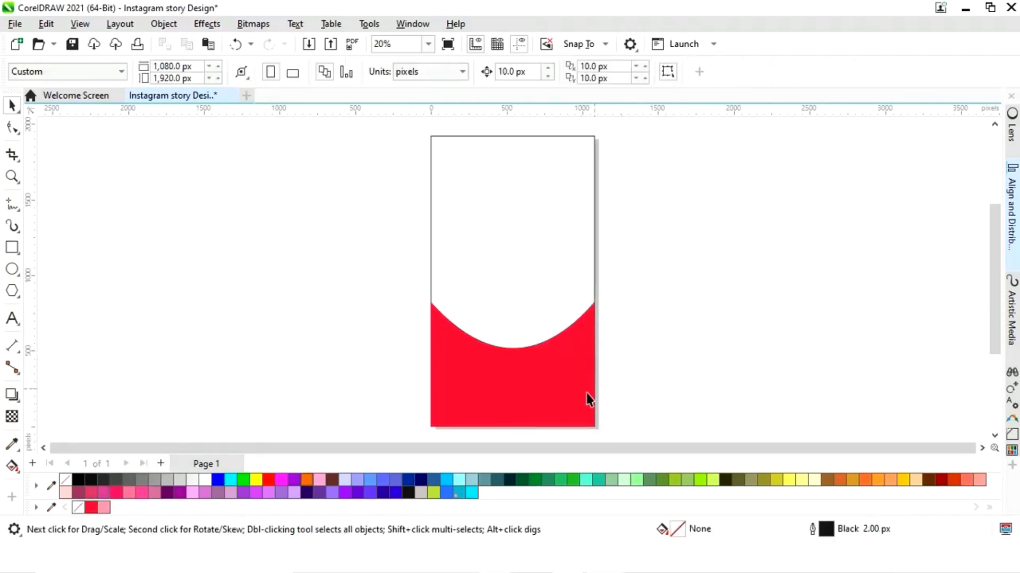
Raise the red shape's top edge slightly, and add a white copy about 832 px high in front of it.
{"action": "left_click", "coordinate": [510, 393]}
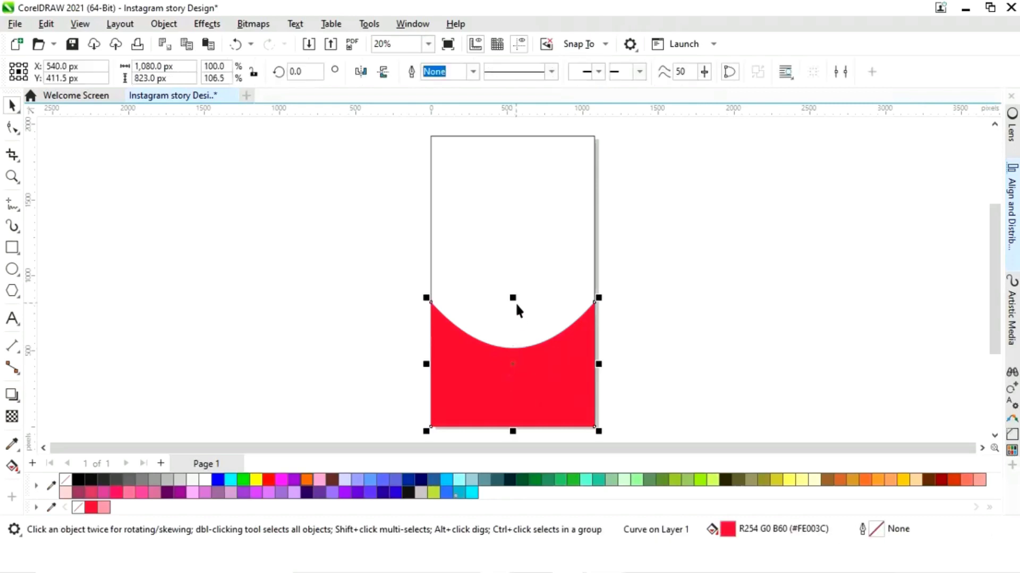
{"action": "left_click_drag", "start_coordinate": [512, 298], "coordinate": [510, 295]}
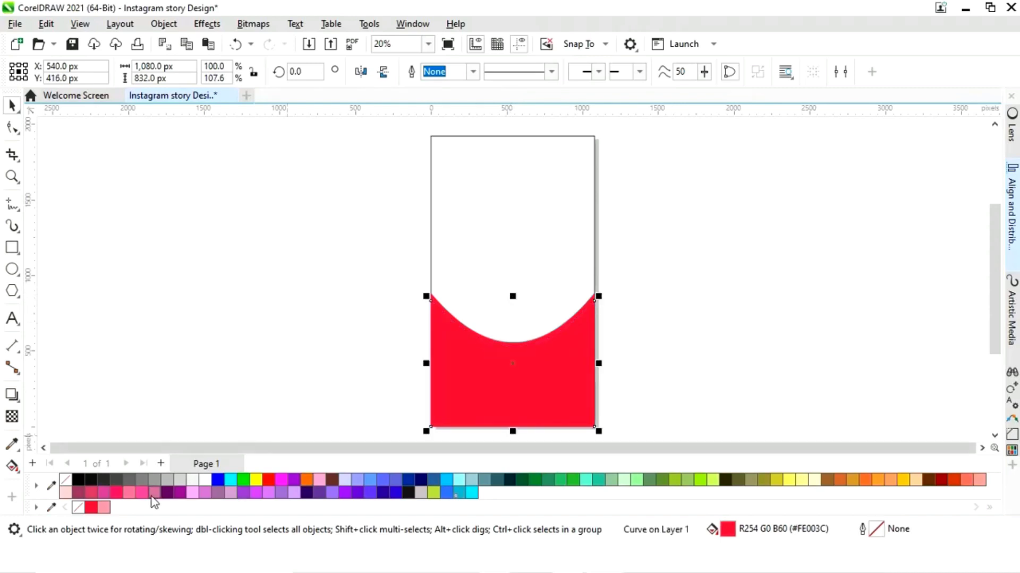
{"action": "left_click", "coordinate": [202, 480]}
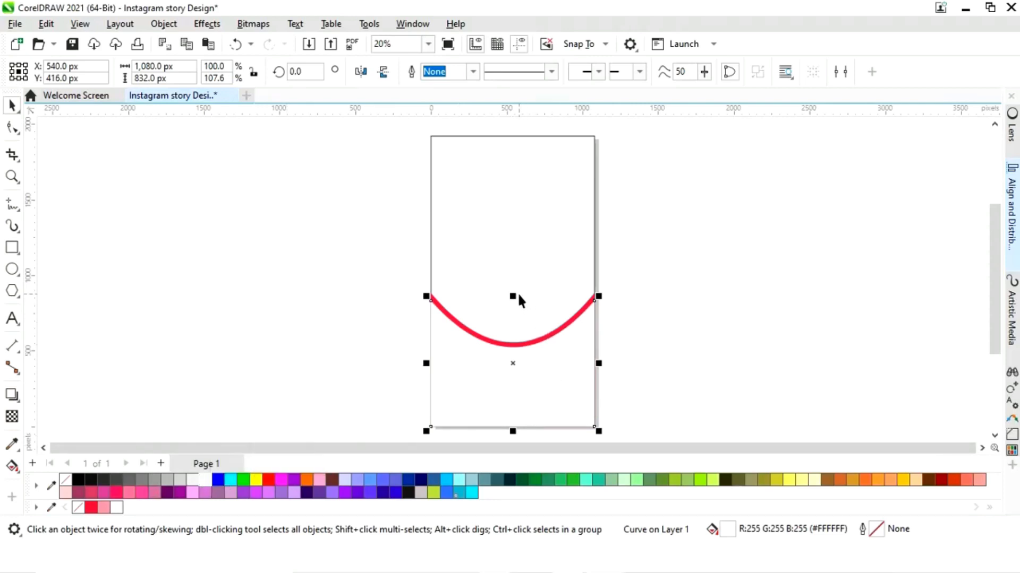
Duplicate the white curved shape at a reduced height of about 778 px and fill the copy with red #FE003C.
{"action": "left_click_drag", "start_coordinate": [513, 296], "coordinate": [514, 307]}
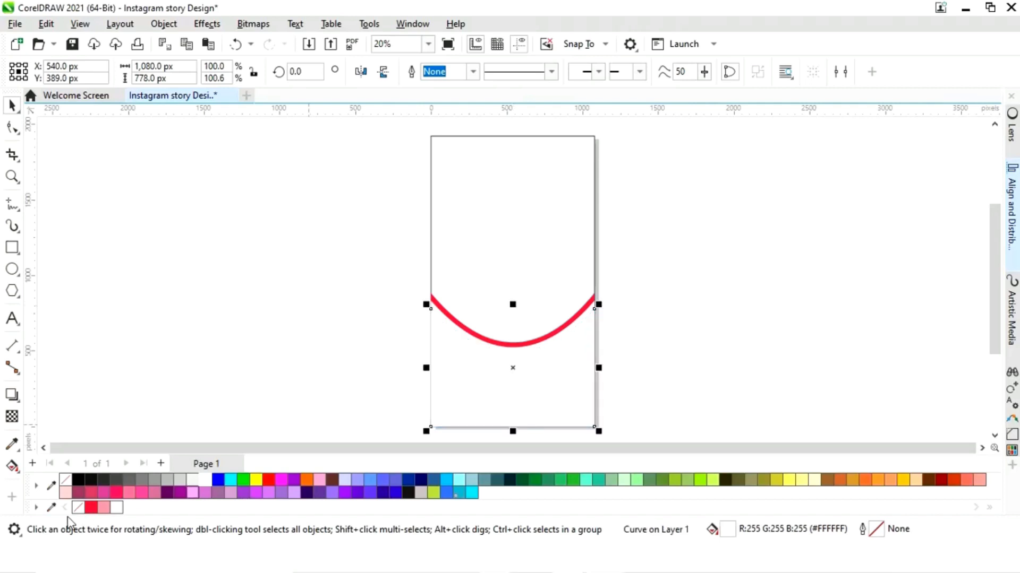
{"action": "left_click", "coordinate": [90, 509]}
{"action": "left_click", "coordinate": [717, 330]}
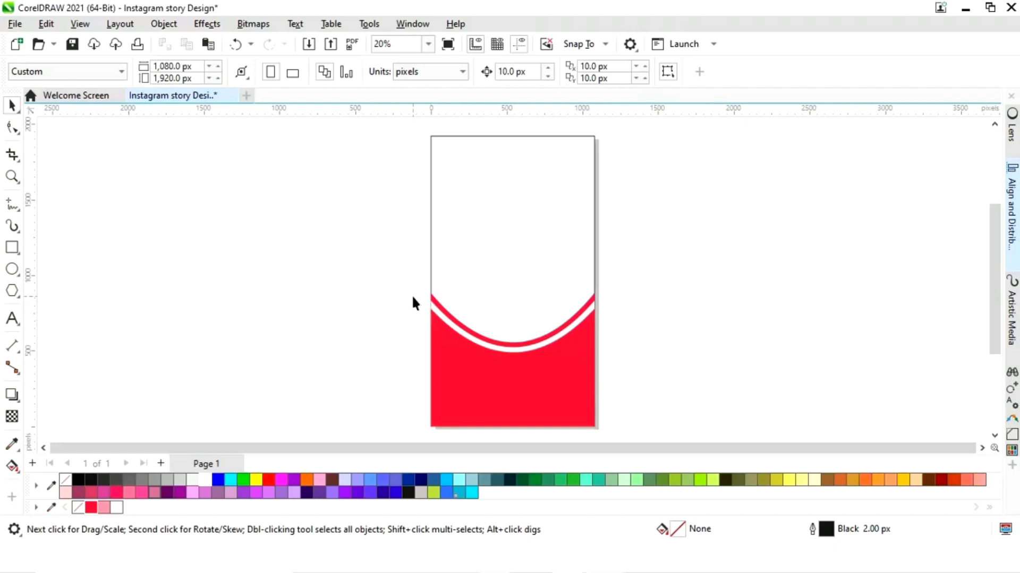
Draw a perfect circle about 617 px in diameter in the empty area left of the page.
{"action": "left_click", "coordinate": [12, 269]}
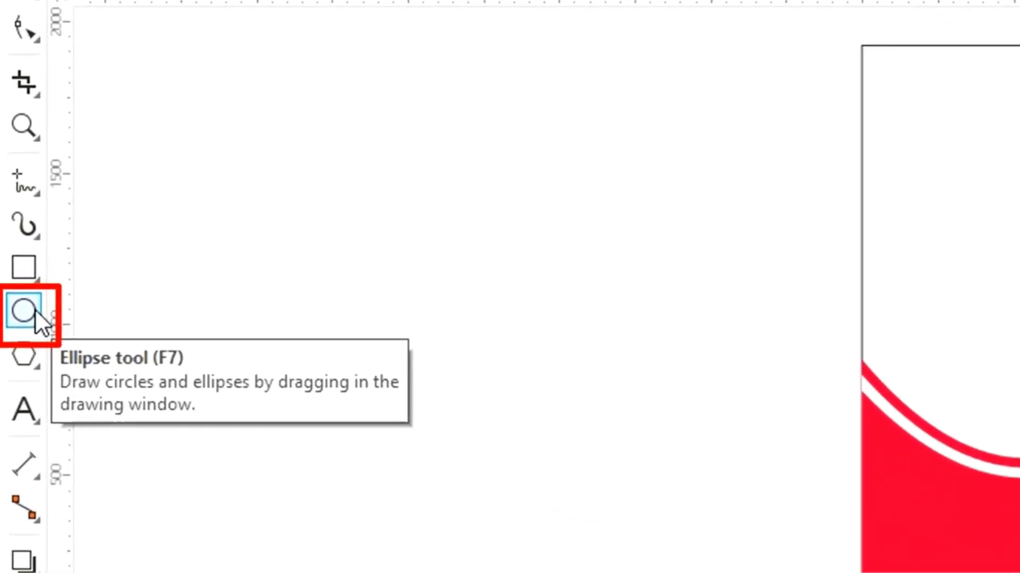
{"action": "left_click_drag", "start_coordinate": [463, 248], "coordinate": [597, 354]}
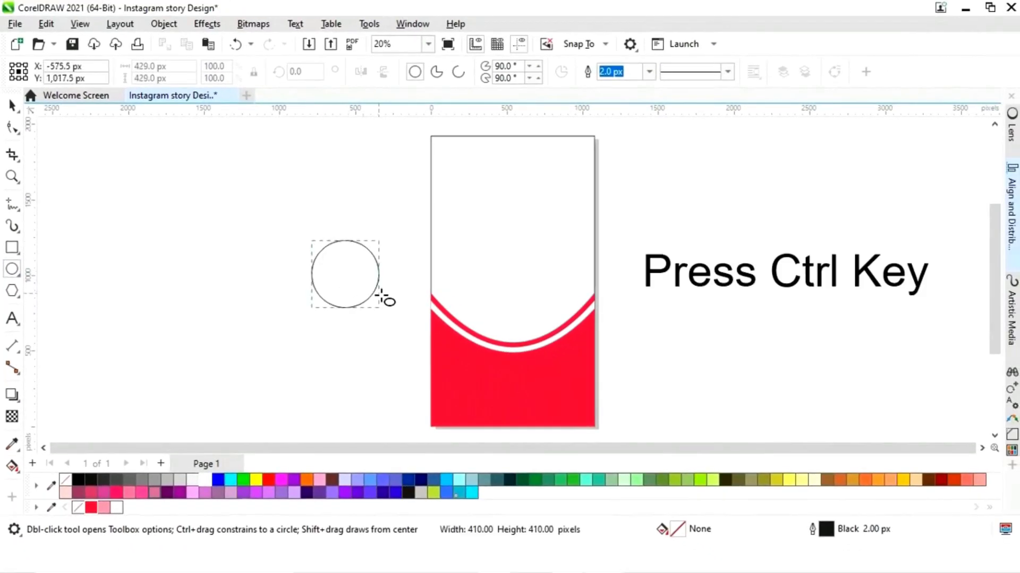
{"action": "left_click_drag", "start_coordinate": [402, 313], "coordinate": [402, 313]}
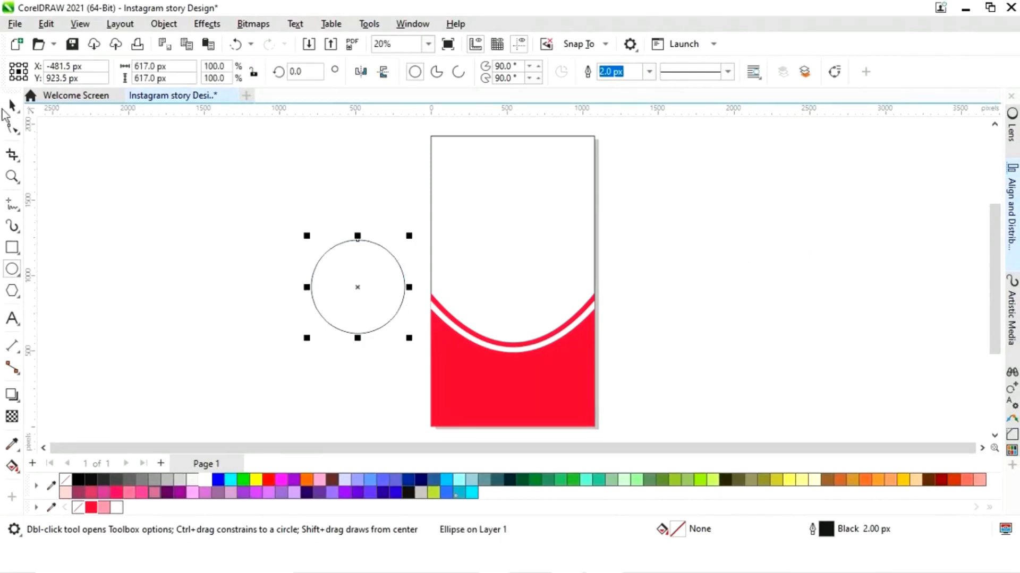
Duplicate the circle, keeping one left of the page and placing the other over the page's top-left corner at about X 53.5, Y 1848.5 px.
{"action": "left_click", "coordinate": [12, 108]}
{"action": "left_click_drag", "start_coordinate": [360, 287], "coordinate": [253, 322]}
{"action": "left_click", "coordinate": [464, 197]}
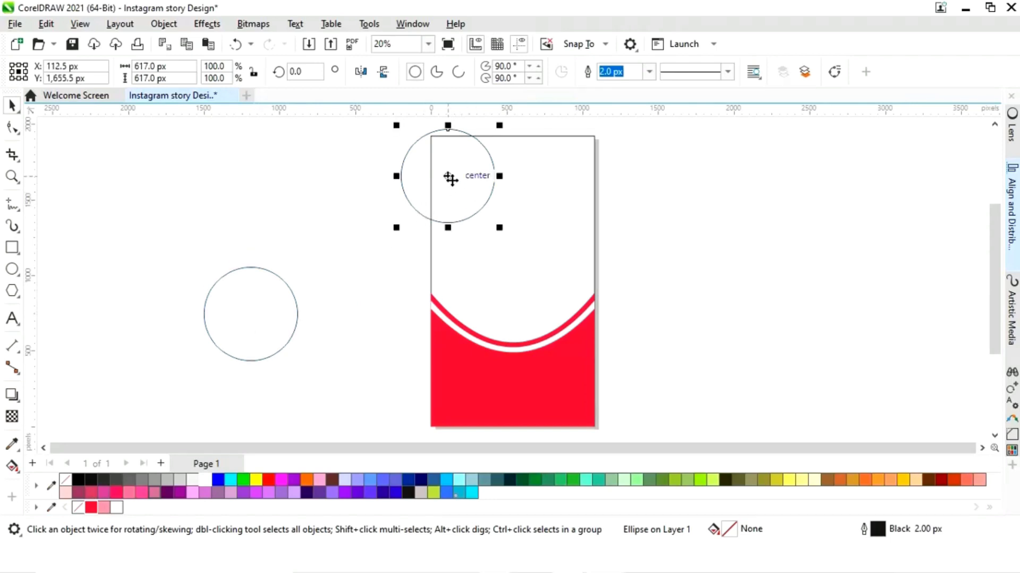
{"action": "left_click_drag", "start_coordinate": [445, 175], "coordinate": [438, 147]}
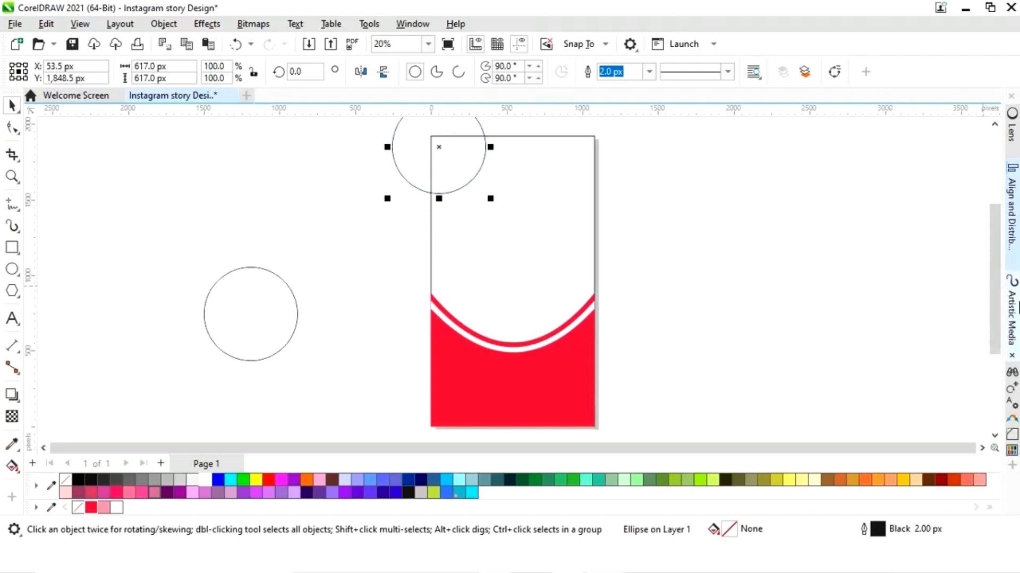
{"action": "left_click_drag", "start_coordinate": [990, 305], "coordinate": [985, 289]}
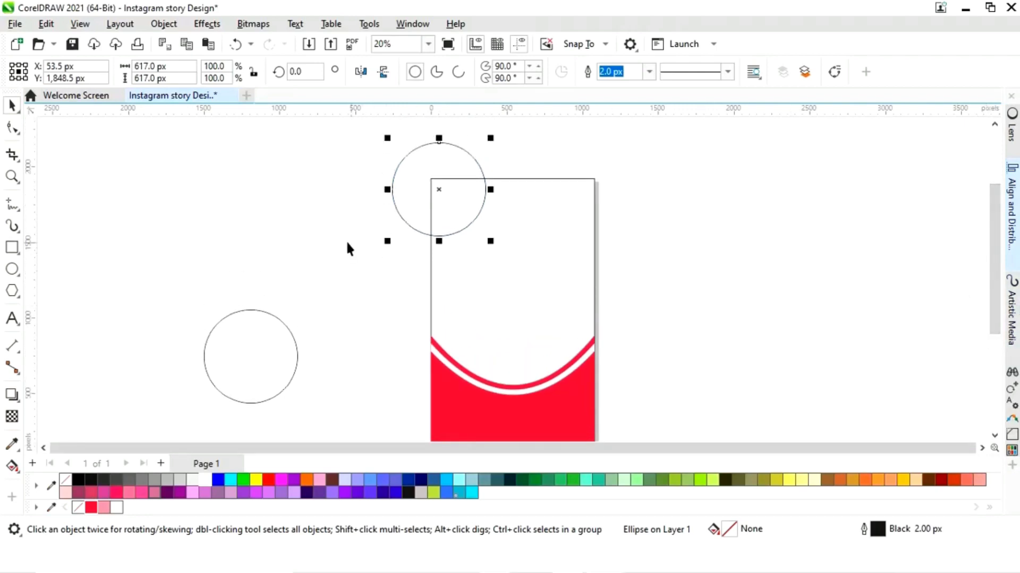
Shift the circle closer onto the page's top-left corner, at about X 10.9, Y 1,909.1 px, and intersect it with the page rectangle.
{"action": "key", "text": "z"}
{"action": "left_click_drag", "start_coordinate": [357, 132], "coordinate": [482, 250]}
{"action": "key", "text": "space"}
{"action": "left_click", "coordinate": [673, 314], "text": "shift"}
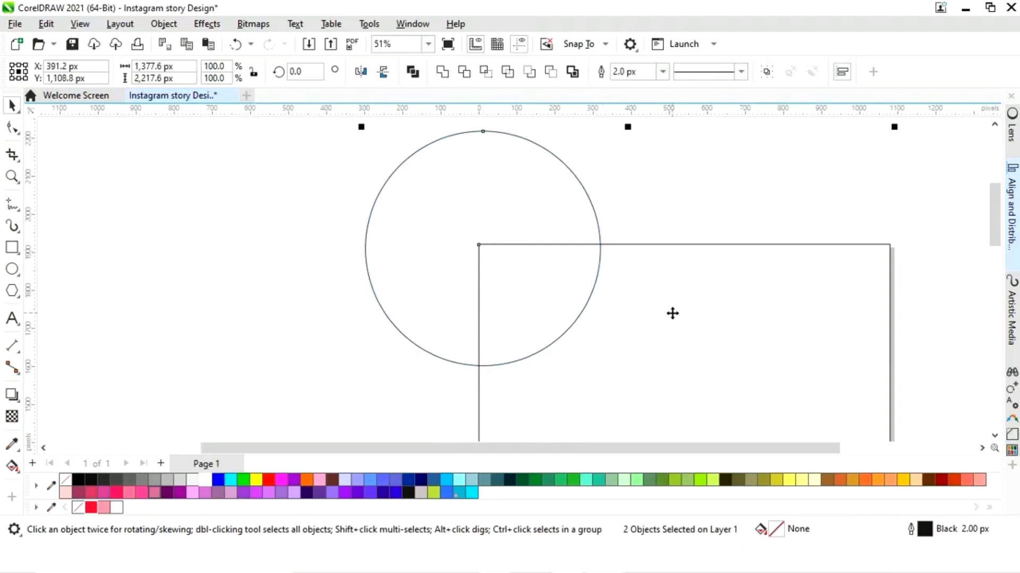
{"action": "left_click", "coordinate": [491, 78]}
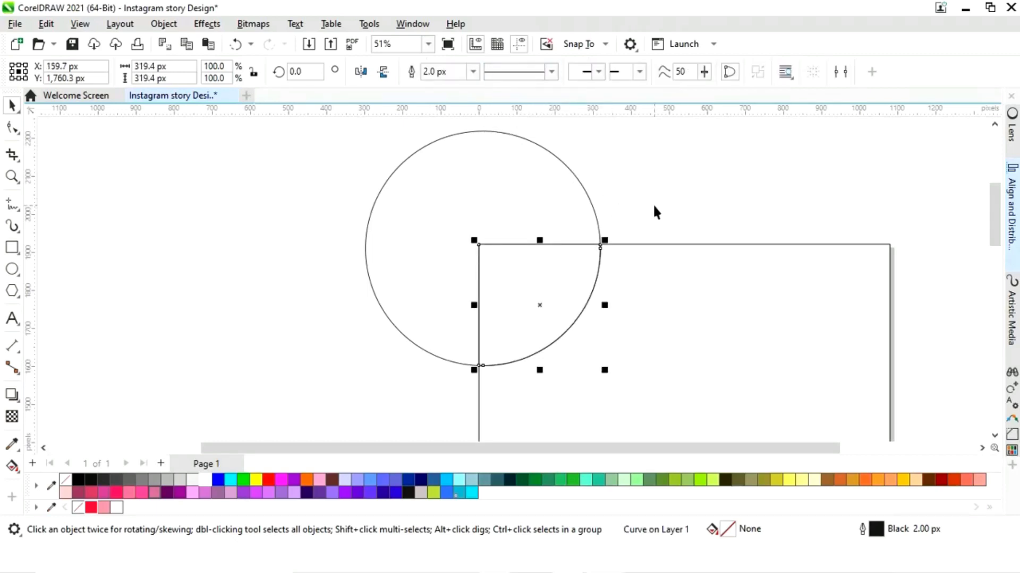
Fill the intersected corner piece with red #FE003C and delete the leftover full circle around it.
{"action": "left_click", "coordinate": [91, 508]}
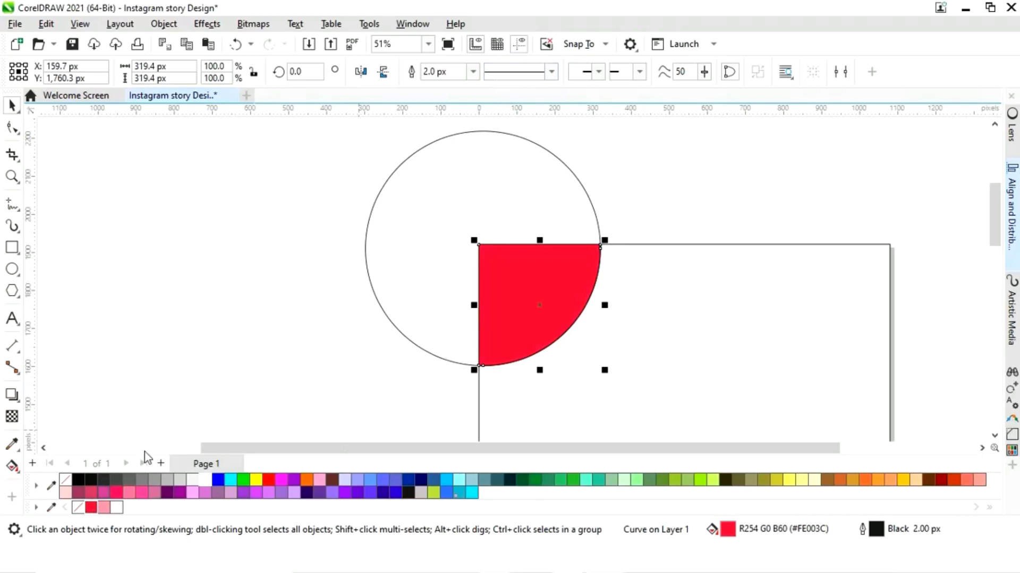
{"action": "left_click", "coordinate": [423, 343]}
{"action": "left_click", "coordinate": [421, 348]}
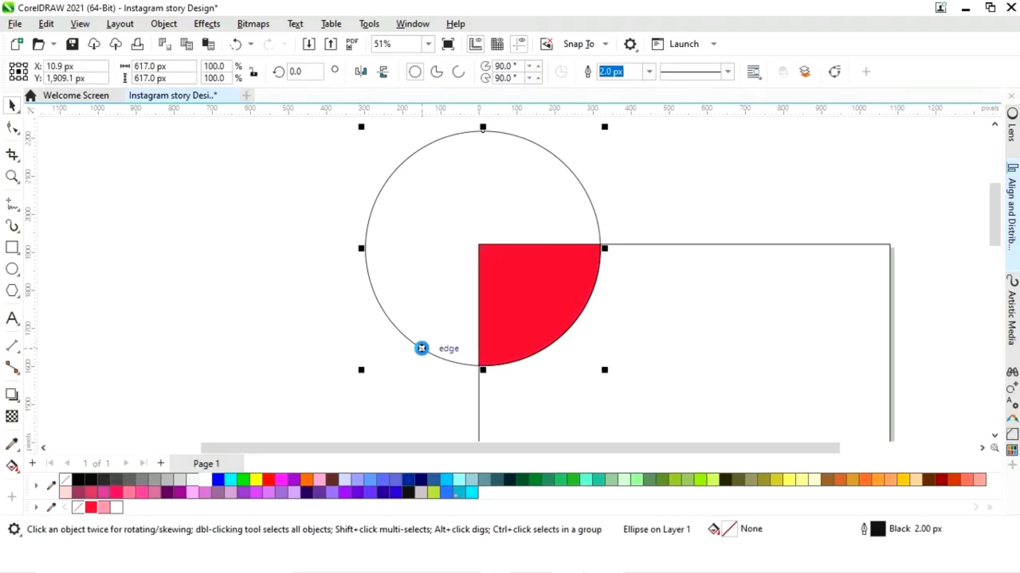
{"action": "key", "text": "Delete"}
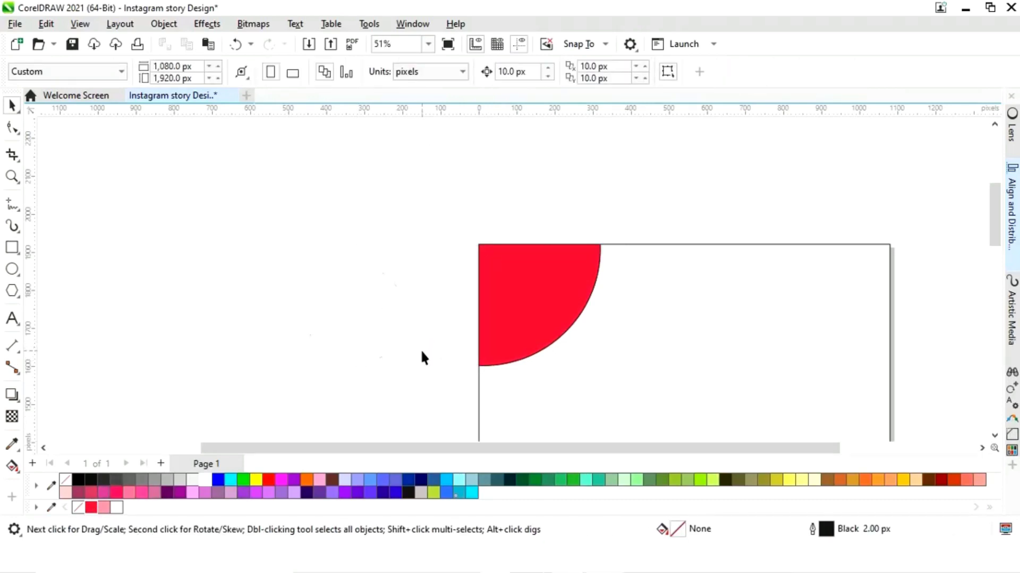
{"action": "key", "text": "F4"}
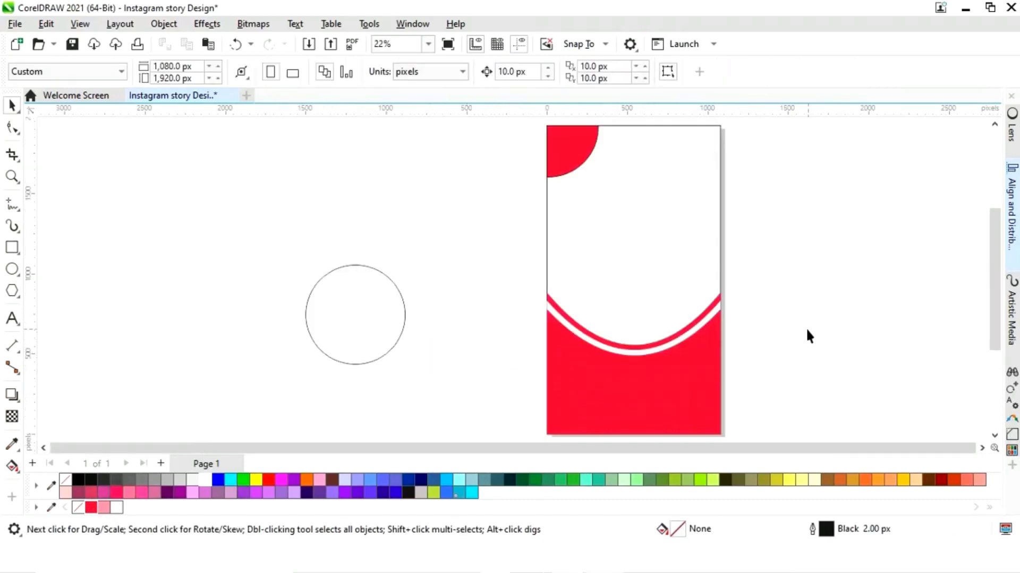
Remove the outline from the red quarter circle in the page's top-left corner.
{"action": "left_click", "coordinate": [982, 448]}
{"action": "left_click", "coordinate": [392, 153]}
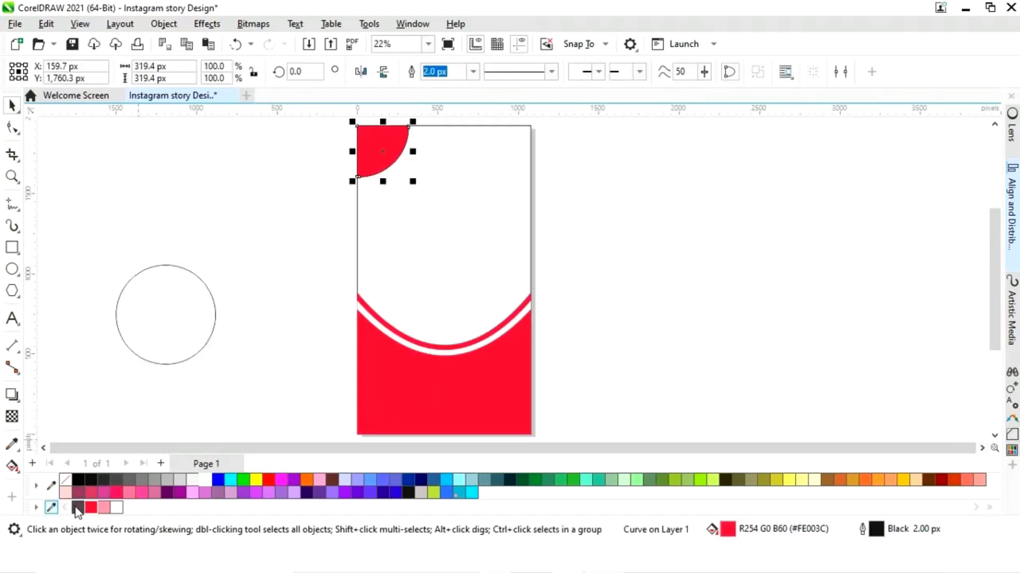
{"action": "right_click", "coordinate": [78, 508]}
{"action": "left_click", "coordinate": [666, 244]}
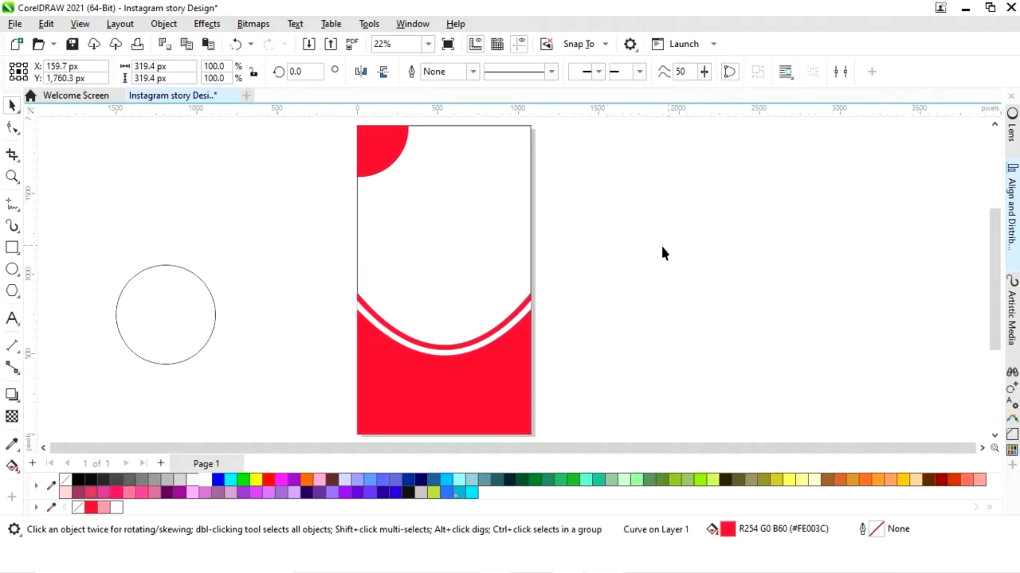
Fill the page-sized rectangle behind the shapes with white #FFFFFF.
{"action": "left_click", "coordinate": [466, 260]}
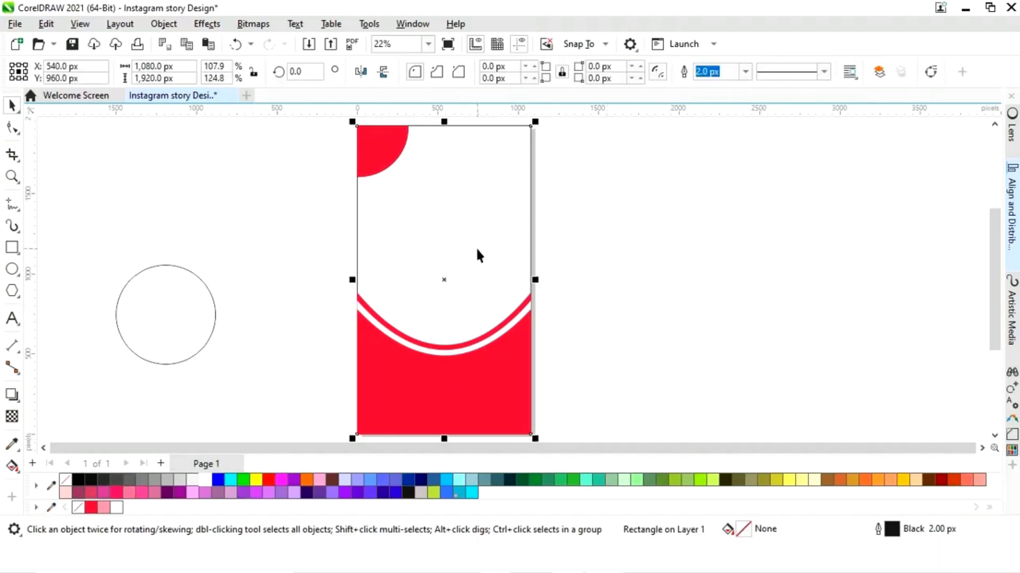
{"action": "left_click", "coordinate": [117, 511]}
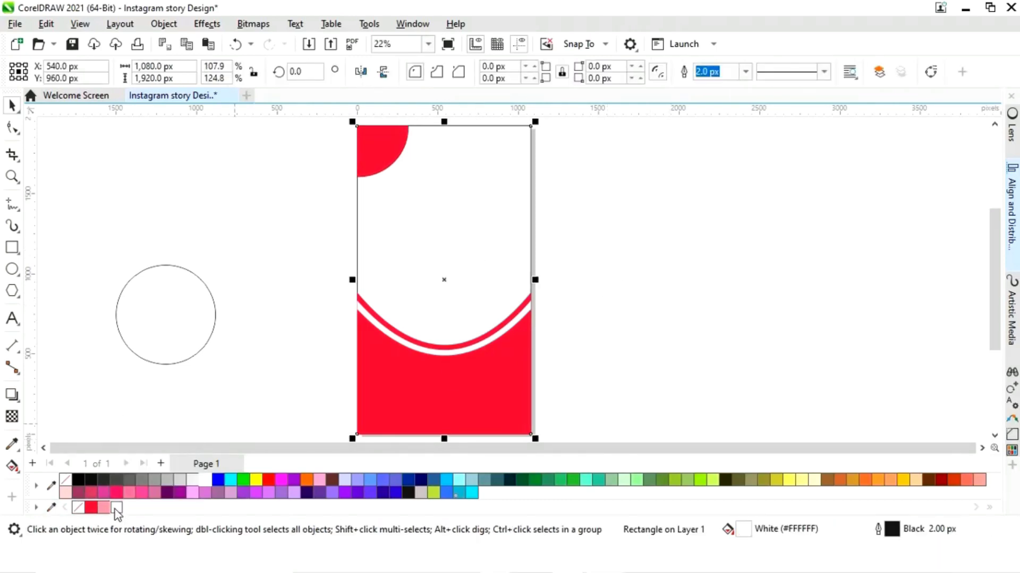
{"action": "left_click", "coordinate": [596, 339]}
Reduce the spare circle to about 416 px and place it across the page's right edge at about X 1,057, Y 1,616 px.
{"action": "left_click", "coordinate": [193, 321]}
{"action": "left_click_drag", "start_coordinate": [161, 330], "coordinate": [255, 283]}
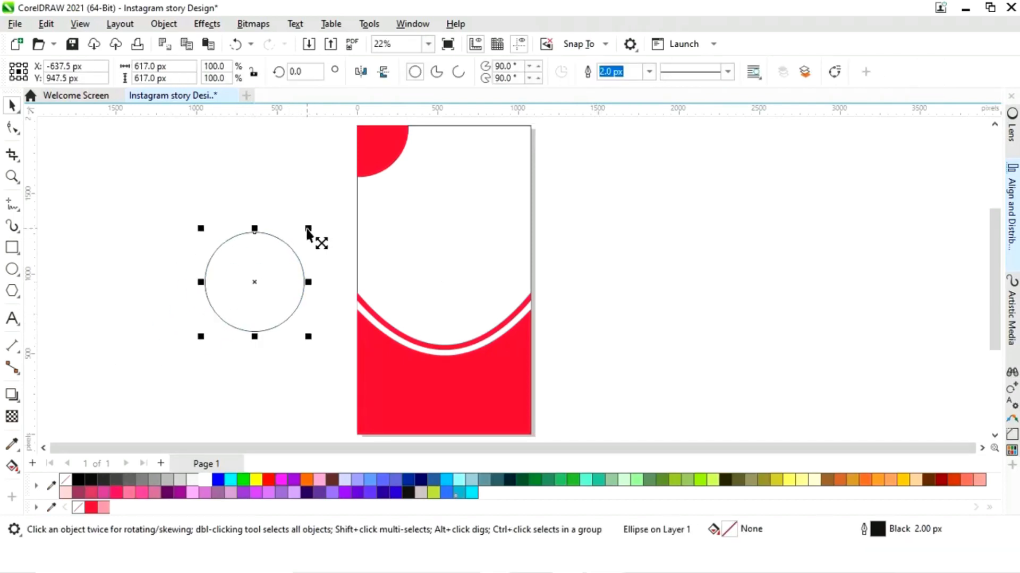
{"action": "left_click_drag", "start_coordinate": [312, 234], "coordinate": [279, 260]}
{"action": "left_click_drag", "start_coordinate": [238, 298], "coordinate": [527, 176]}
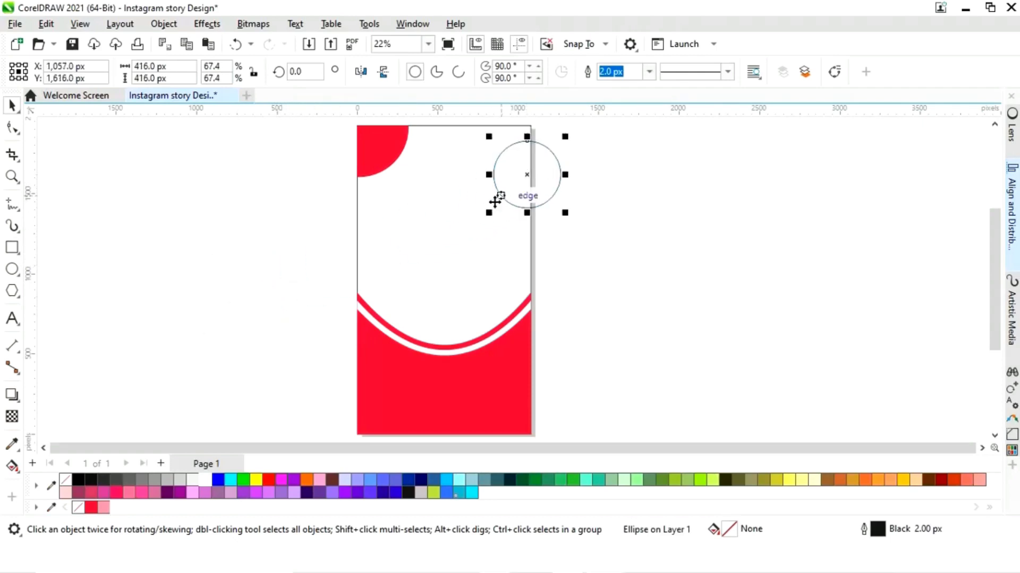
Give the circle a pink #FF8CA7 fill without outline, and place a copy left of the page at about X -327, Y 1,096 px.
{"action": "left_click", "coordinate": [104, 508]}
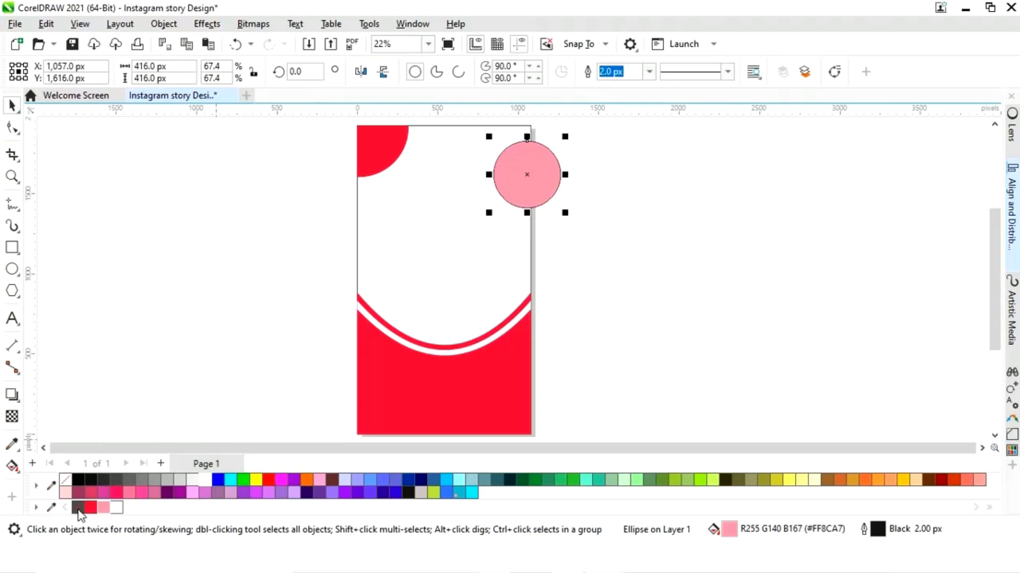
{"action": "right_click", "coordinate": [78, 509]}
{"action": "left_click_drag", "start_coordinate": [527, 175], "coordinate": [304, 269]}
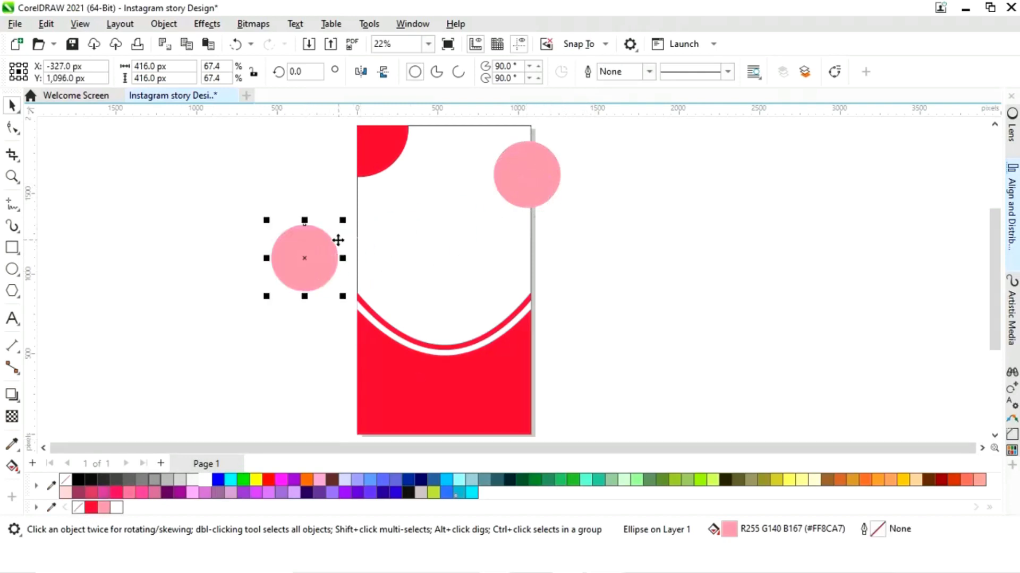
Add a concentric copy about 362 px in diameter inside the pink circle left of the page, with a black outline.
{"action": "left_click_drag", "start_coordinate": [343, 223], "coordinate": [344, 228]}
{"action": "left_click", "coordinate": [346, 229]}
{"action": "left_click", "coordinate": [302, 266]}
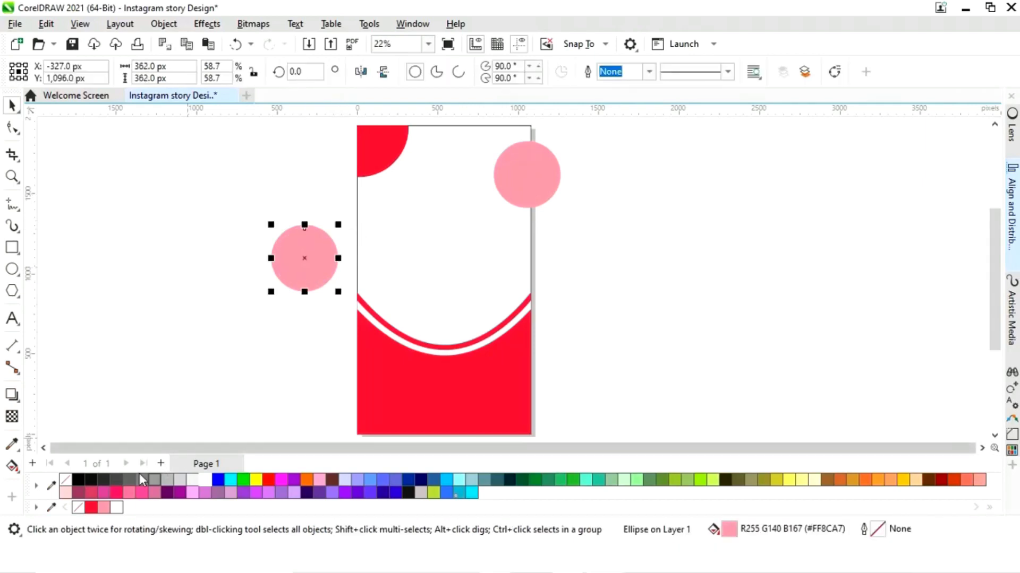
{"action": "right_click", "coordinate": [78, 480]}
{"action": "left_click", "coordinate": [209, 355]}
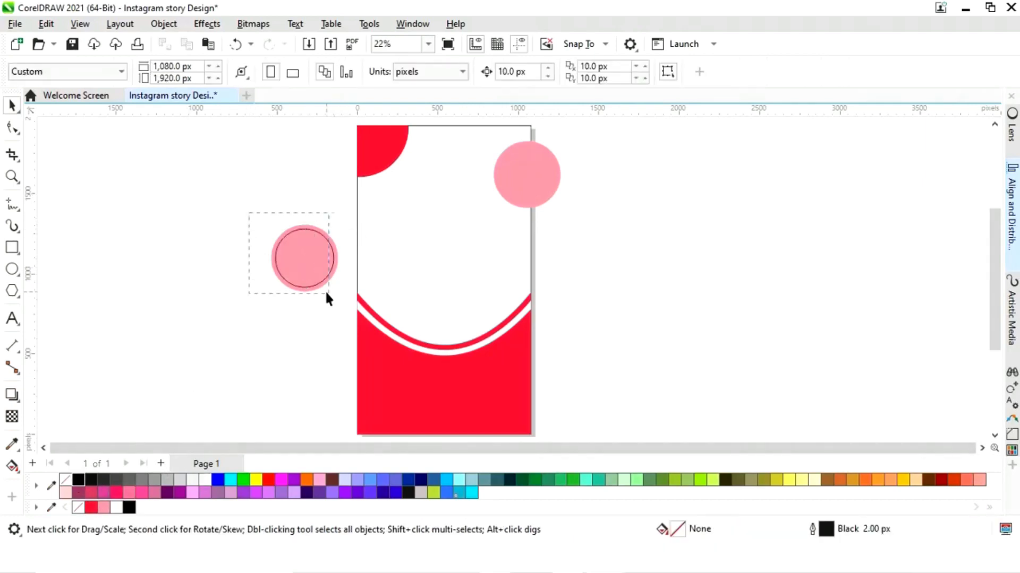
Cut the inner circle out of the larger one with Back Minus Front, and move the ring to about X 45, Y 1,236 px.
{"action": "left_click_drag", "start_coordinate": [326, 297], "coordinate": [327, 298]}
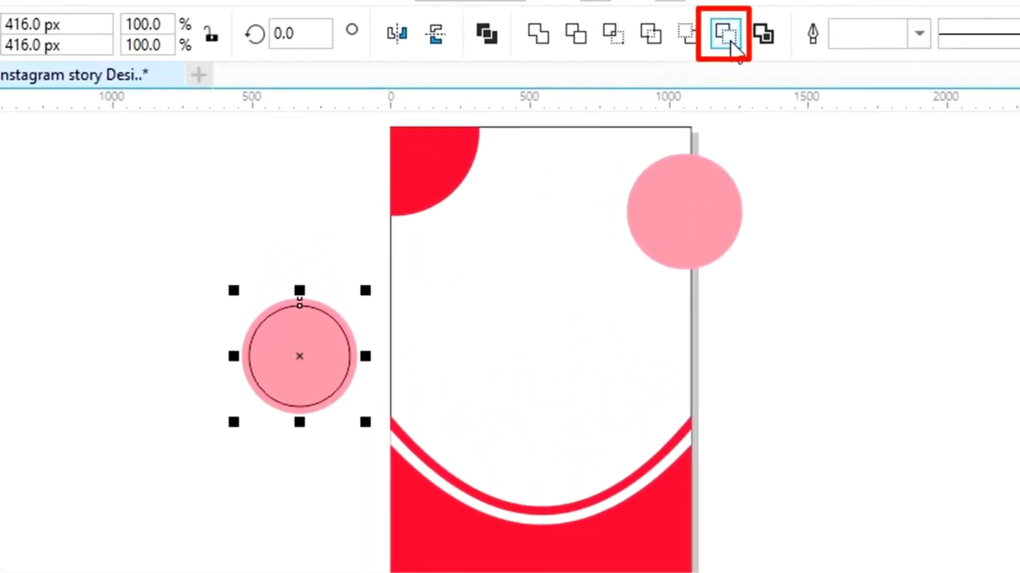
{"action": "left_click", "coordinate": [731, 42]}
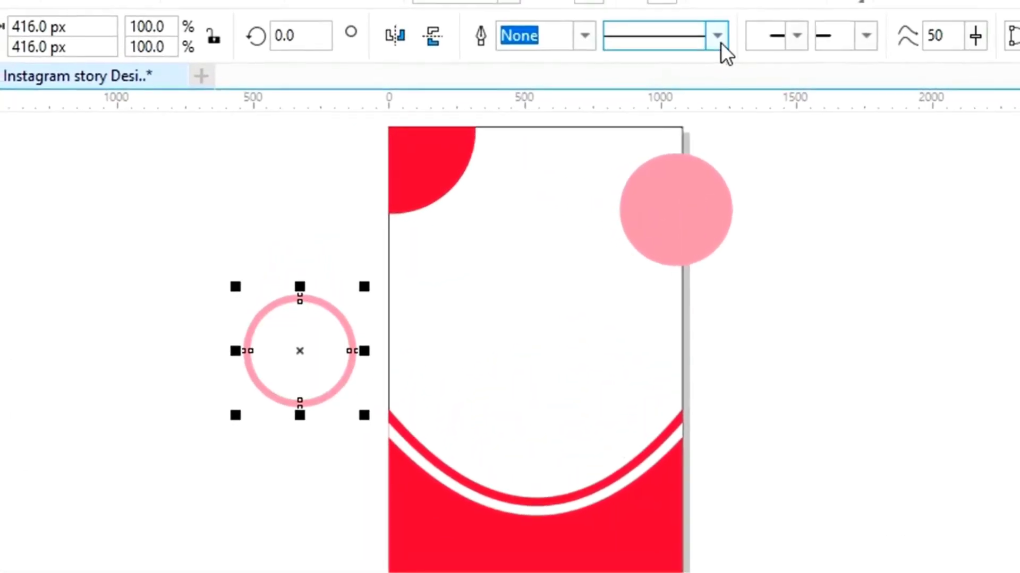
{"action": "left_click_drag", "start_coordinate": [299, 356], "coordinate": [322, 363]}
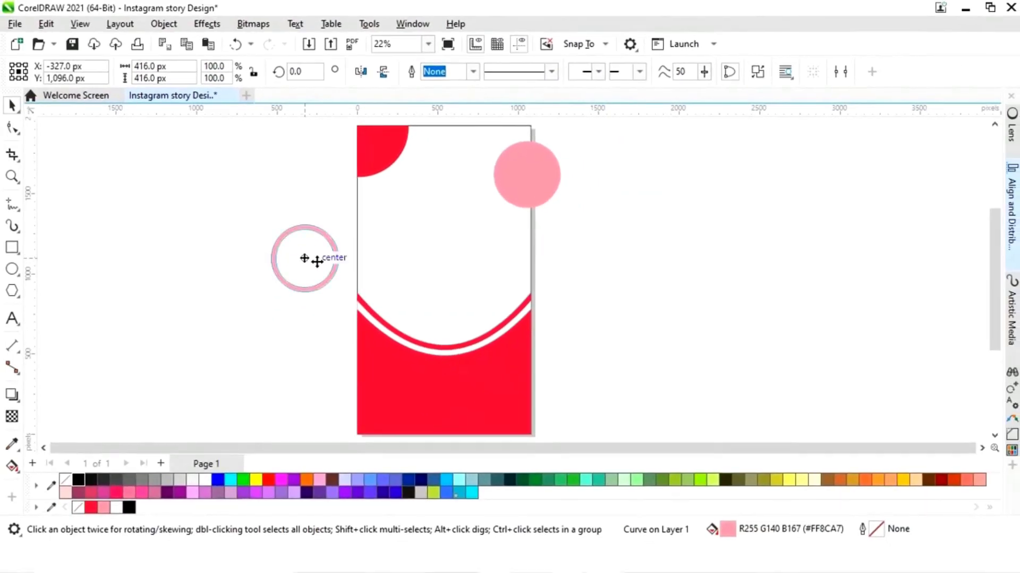
{"action": "left_click_drag", "start_coordinate": [317, 262], "coordinate": [364, 235]}
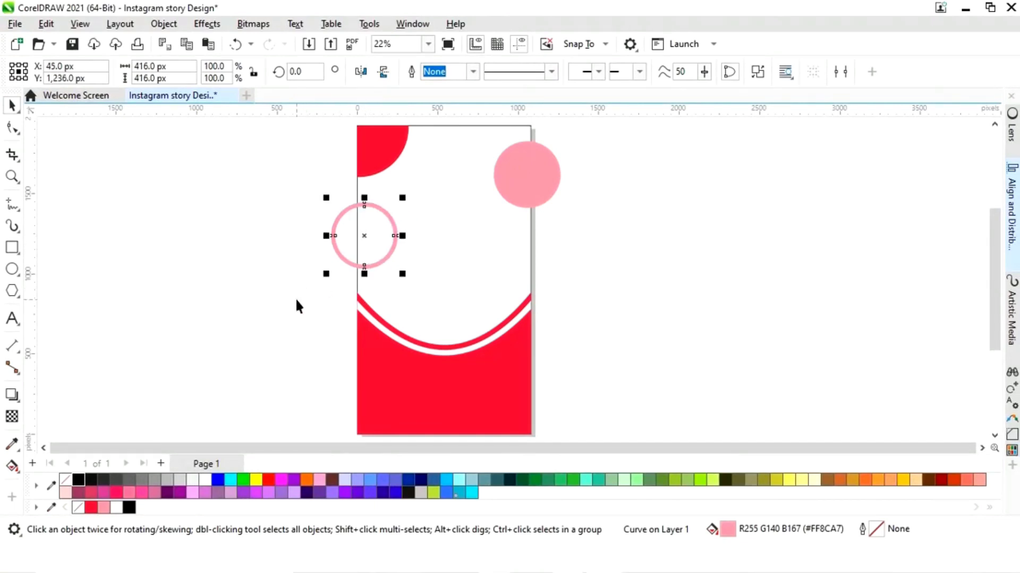
{"action": "left_click", "coordinate": [296, 301]}
Duplicate the ring across the page's right edge at about X 1,112, Y 1,092 px, reduced to about 294 px.
{"action": "left_click", "coordinate": [372, 246]}
{"action": "left_click_drag", "start_coordinate": [371, 246], "coordinate": [547, 260]}
{"action": "left_click_drag", "start_coordinate": [583, 223], "coordinate": [536, 260]}
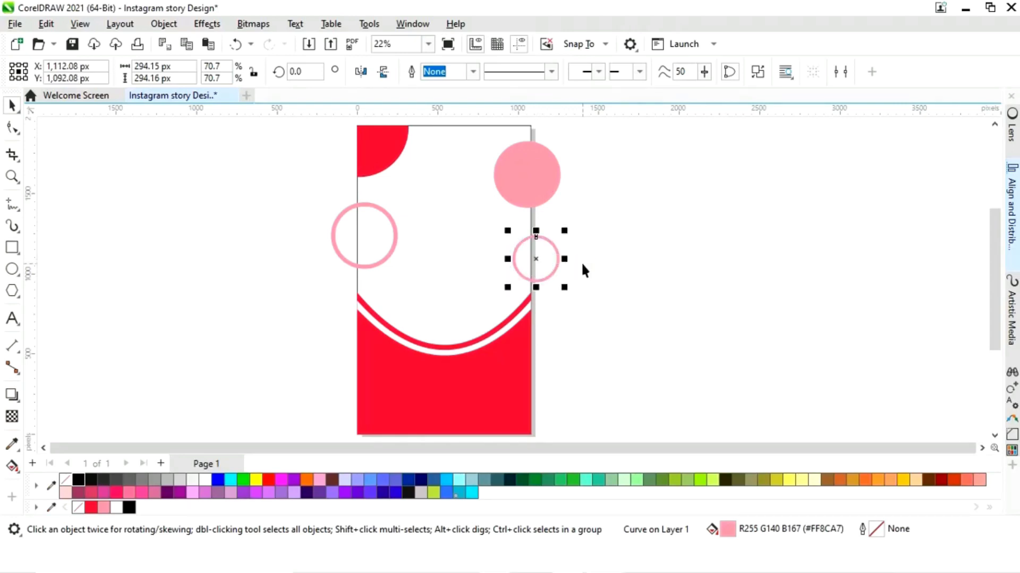
{"action": "key", "text": "Tab"}
Intersect the solid pink circle with the page rectangle, keeping only the clipped piece filled with #FF8CA7 and deleting the original circle.
{"action": "left_click", "coordinate": [531, 197]}
{"action": "left_click", "coordinate": [485, 192], "text": "shift"}
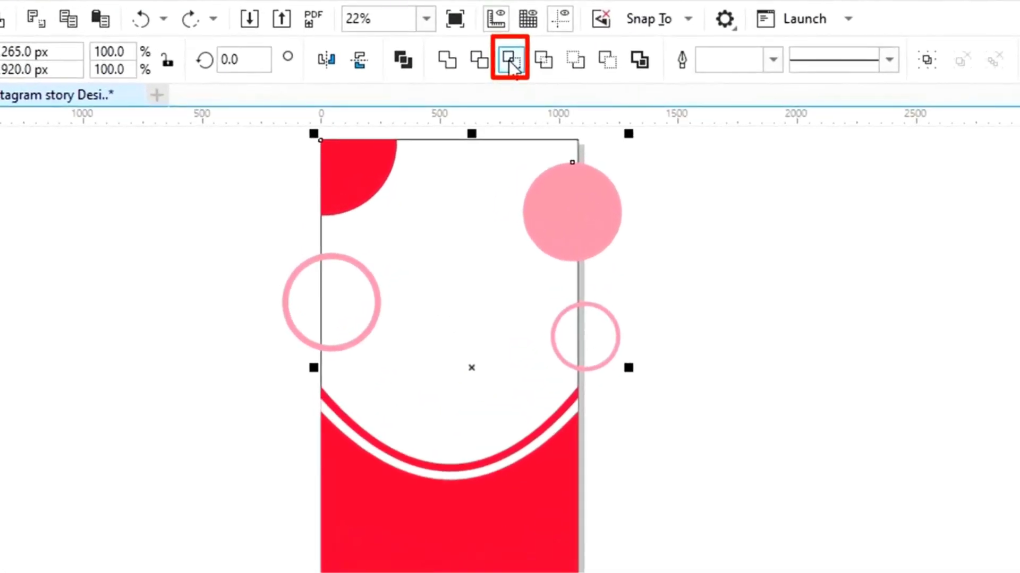
{"action": "left_click", "coordinate": [510, 60]}
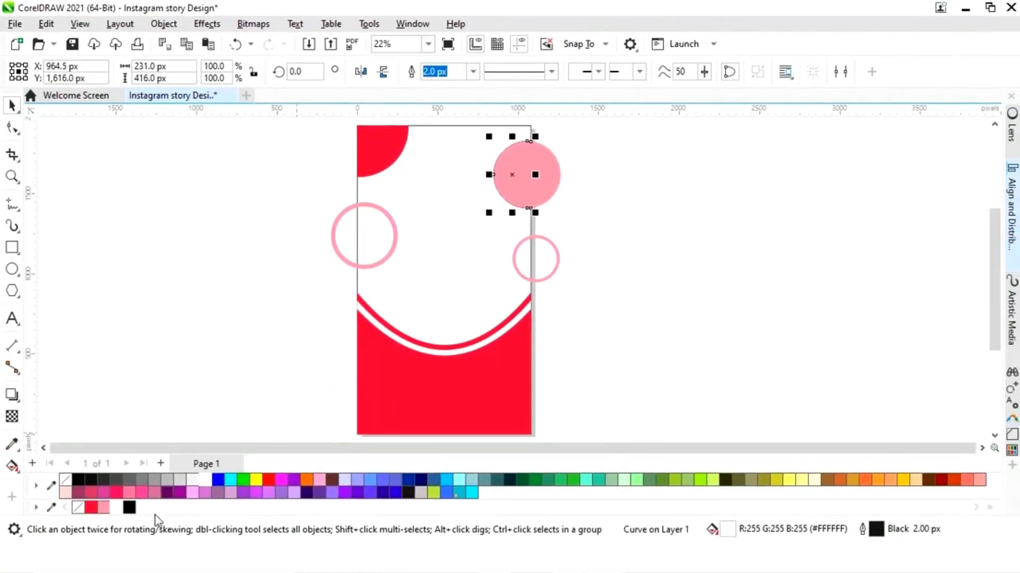
{"action": "left_click", "coordinate": [104, 508]}
{"action": "left_click", "coordinate": [550, 174]}
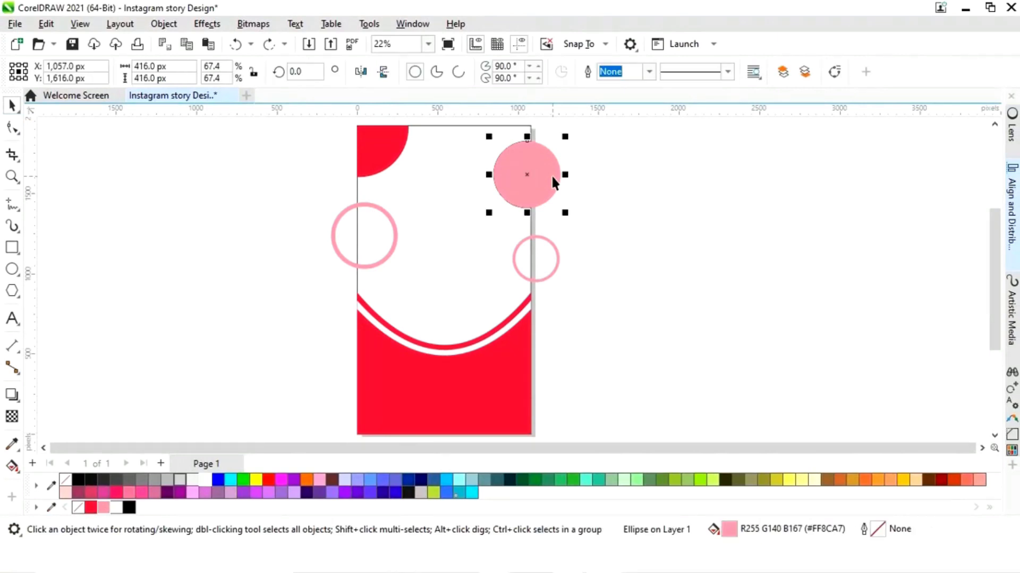
{"action": "key", "text": "Delete"}
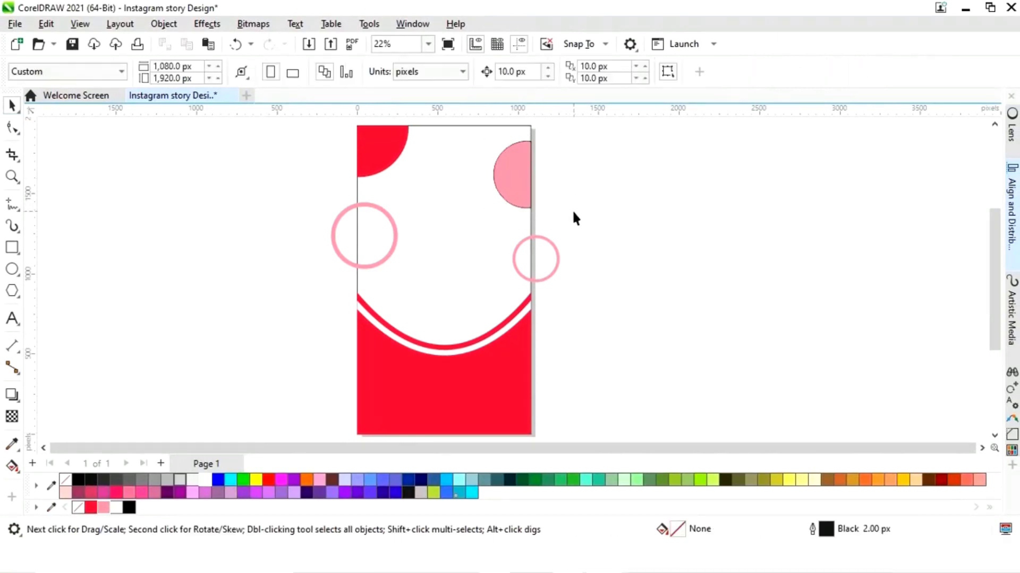
Clip the small right-edge ring to the page by intersection, fill the piece with pink #FF8CA7 and delete the original ring.
{"action": "left_click", "coordinate": [559, 260]}
{"action": "left_click", "coordinate": [483, 305], "text": "shift"}
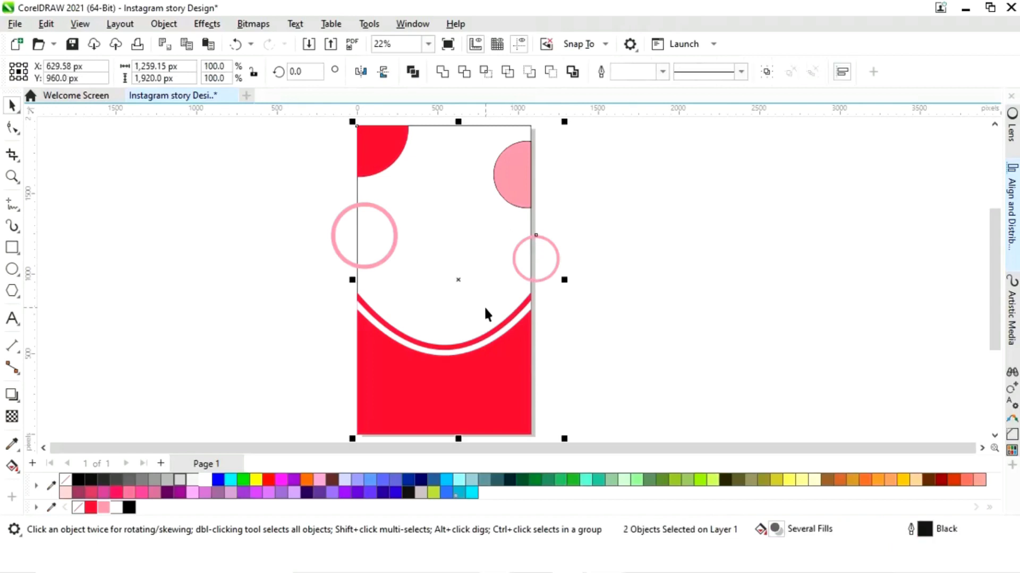
{"action": "left_click", "coordinate": [486, 74]}
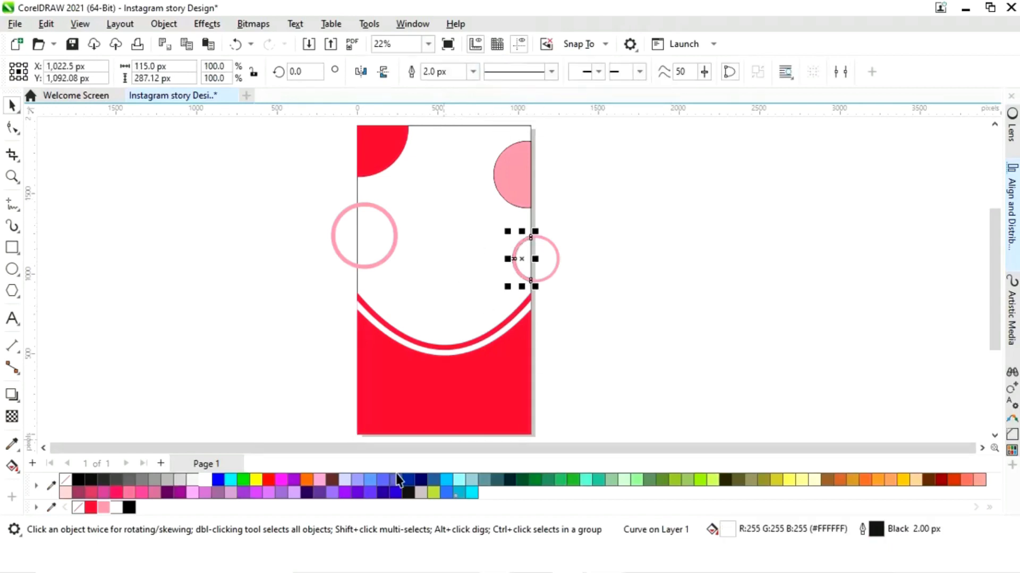
{"action": "left_click", "coordinate": [546, 263]}
{"action": "left_click", "coordinate": [552, 270]}
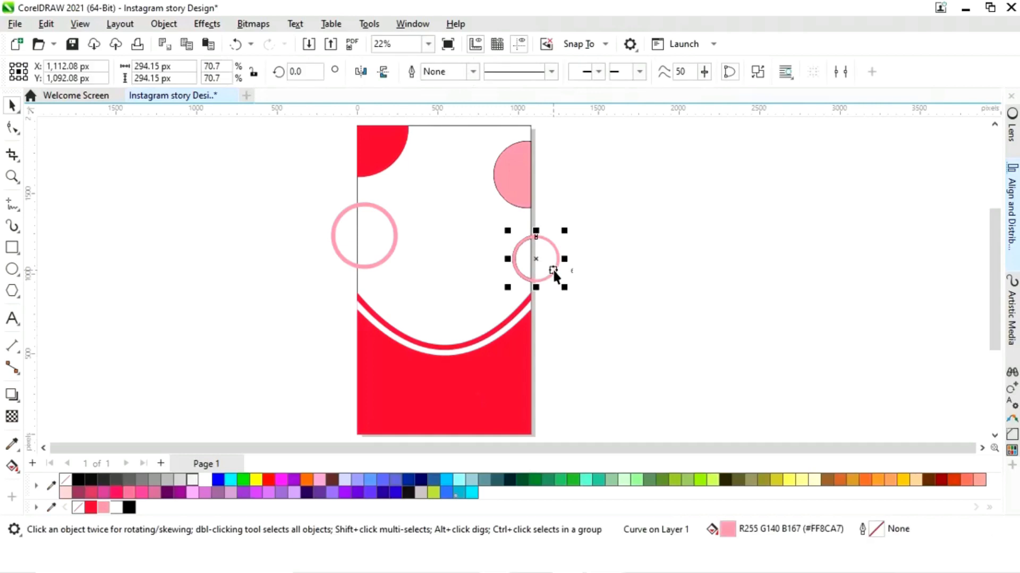
{"action": "key", "text": "Delete"}
Intersect the large left-edge ring with the page rectangle and delete the original ring.
{"action": "left_click", "coordinate": [369, 267]}
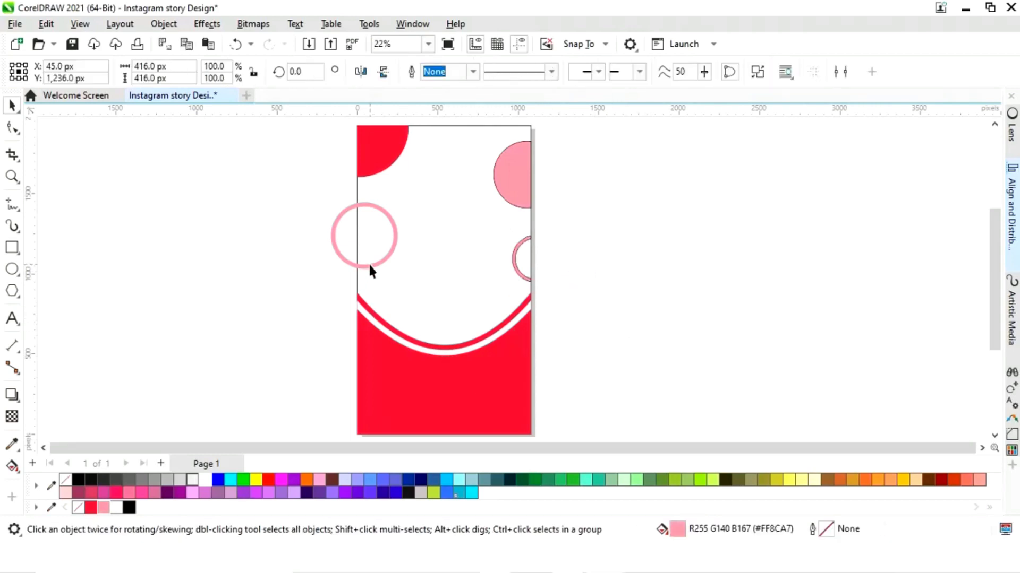
{"action": "left_click", "coordinate": [423, 304], "text": "shift"}
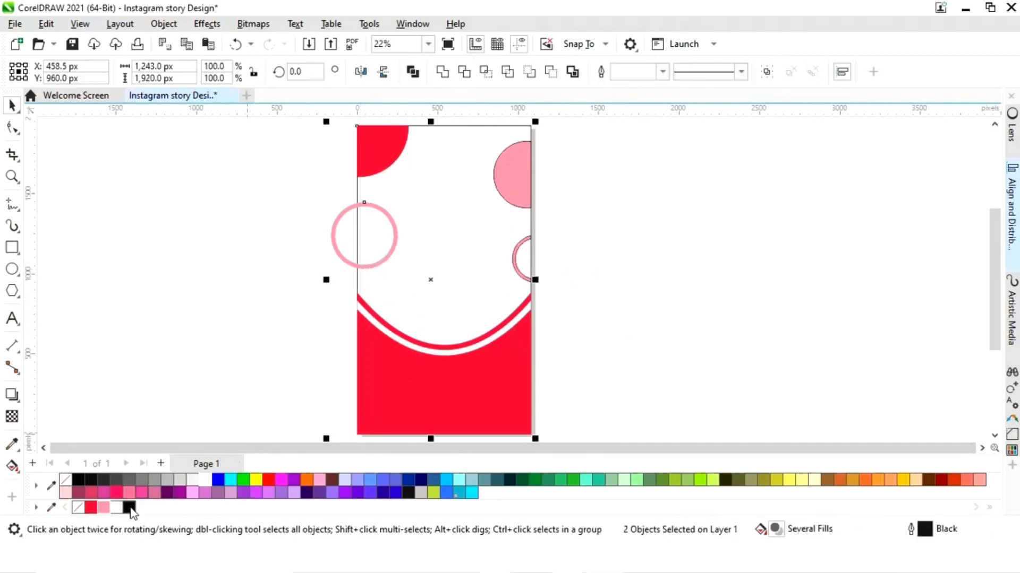
{"action": "left_click", "coordinate": [486, 73]}
{"action": "left_click", "coordinate": [655, 270]}
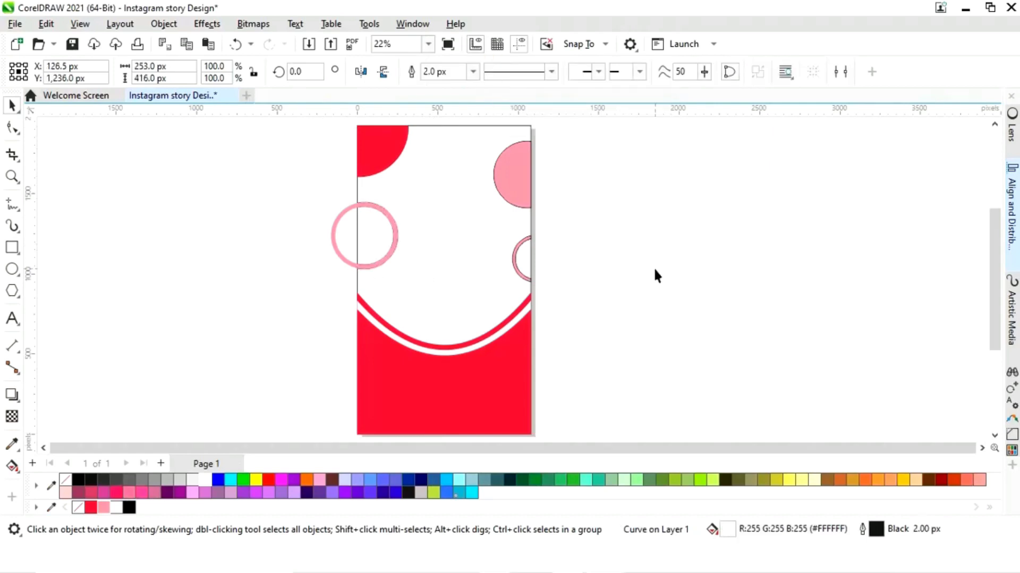
{"action": "left_click", "coordinate": [350, 264]}
{"action": "key", "text": "Delete"}
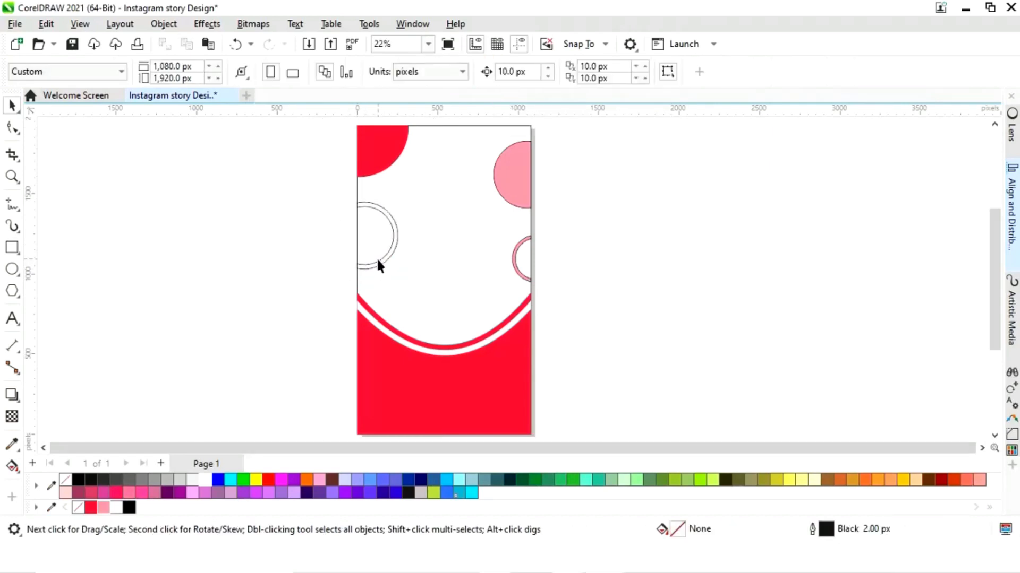
Fill the clipped ring at the page's left edge with pink #FF8CA7.
{"action": "left_click", "coordinate": [366, 308]}
{"action": "left_click", "coordinate": [384, 259]}
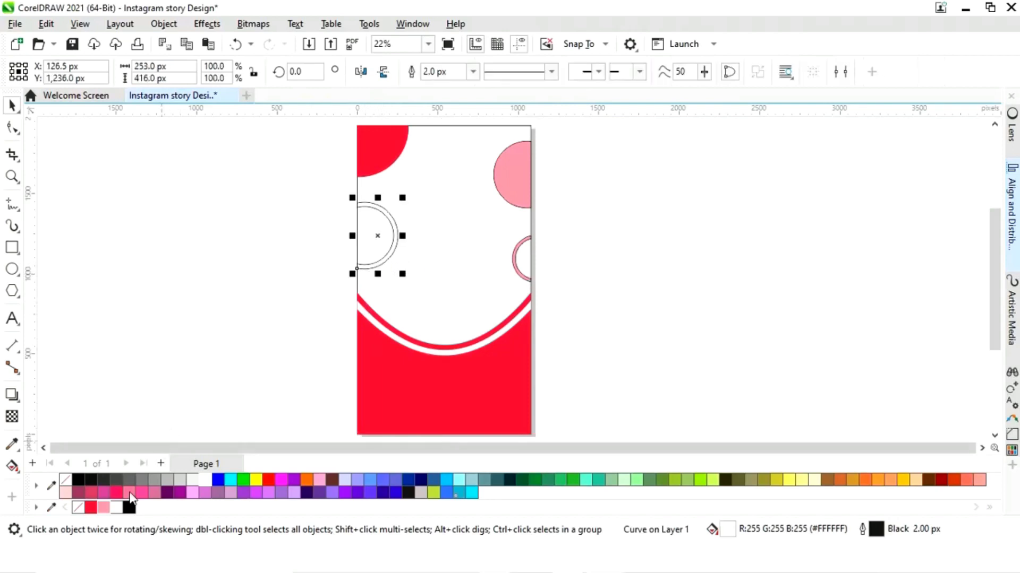
{"action": "right_click", "coordinate": [104, 507]}
{"action": "key", "text": "Escape"}
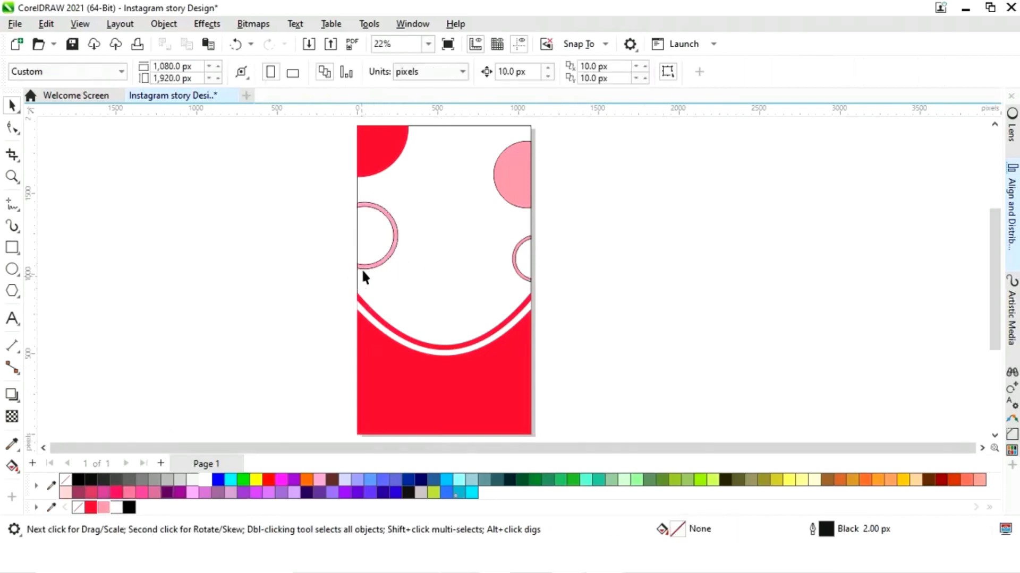
Remove the outlines from the clipped pink circle and the two clipped pink rings.
{"action": "left_click", "coordinate": [387, 260]}
{"action": "left_click", "coordinate": [525, 235], "text": "shift"}
{"action": "left_click", "coordinate": [517, 258], "text": "shift"}
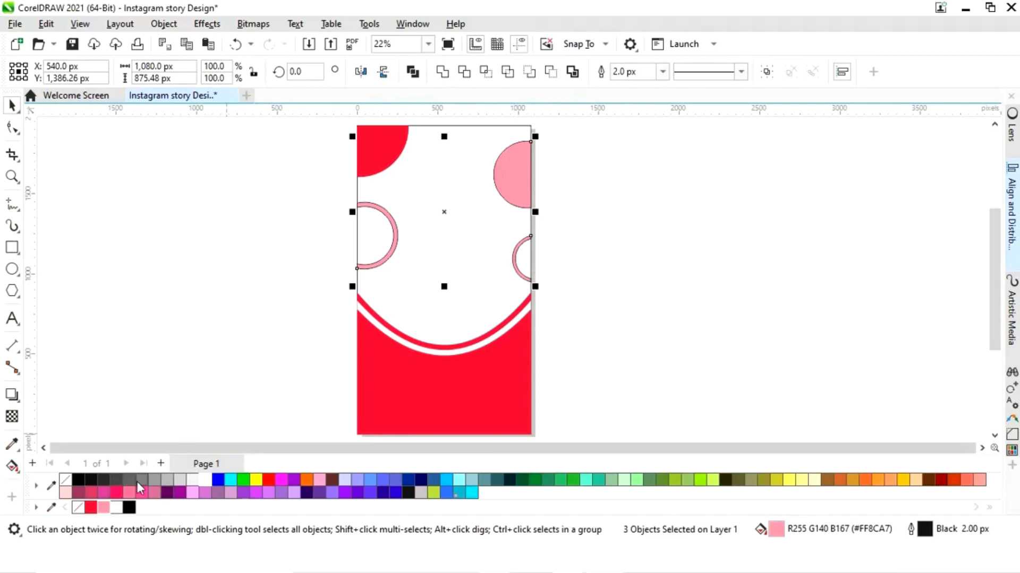
{"action": "right_click", "coordinate": [78, 507]}
{"action": "left_click", "coordinate": [625, 313]}
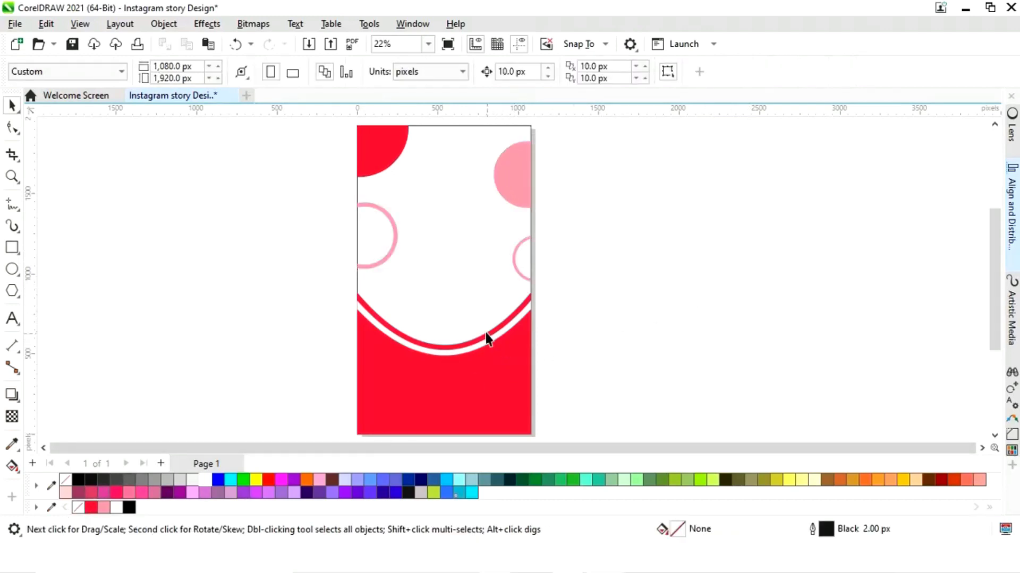
Create a copy of the page rectangle scaled inward from the centre to about 1,024 × 1,820 px, stacked above the artwork.
{"action": "left_click", "coordinate": [483, 296]}
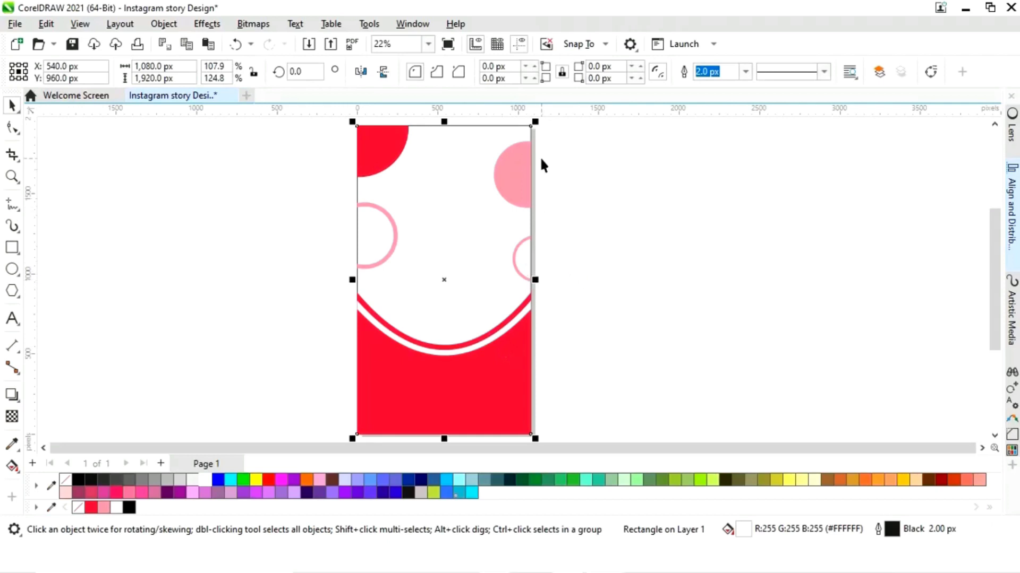
{"action": "left_click_drag", "start_coordinate": [536, 122], "coordinate": [532, 151]}
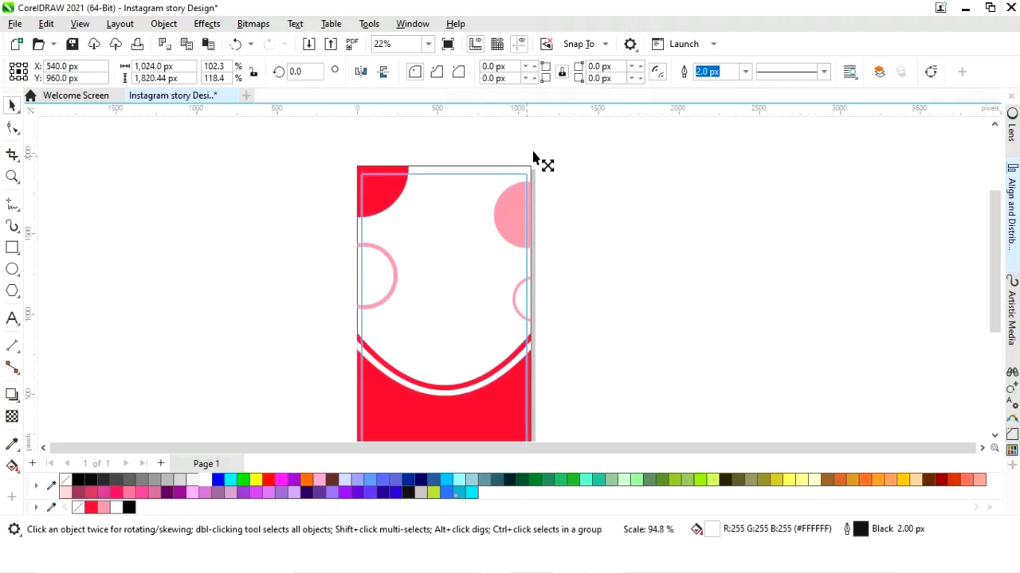
{"action": "left_click_drag", "start_coordinate": [534, 152], "coordinate": [533, 152]}
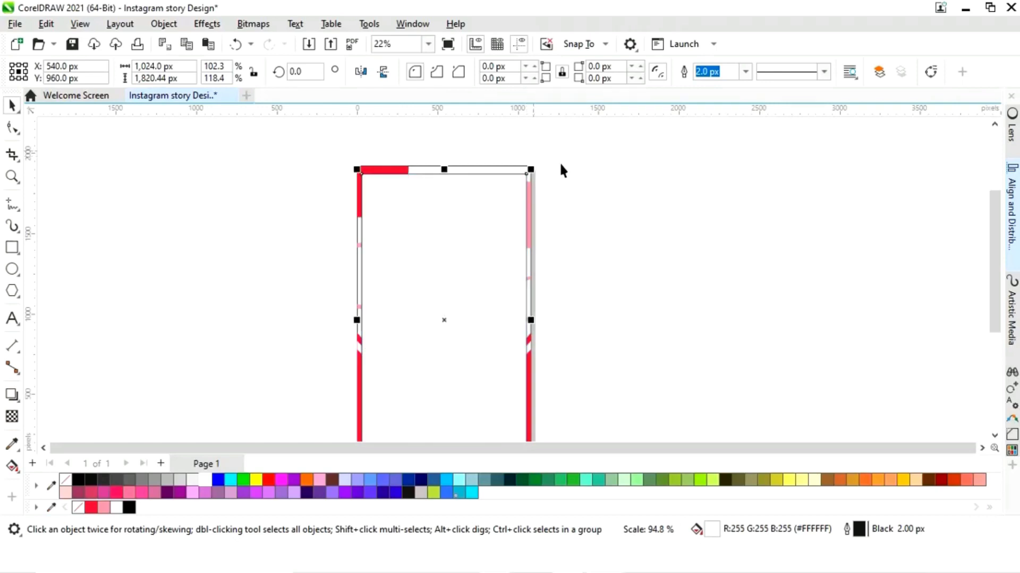
{"action": "left_click_drag", "start_coordinate": [991, 276], "coordinate": [983, 298]}
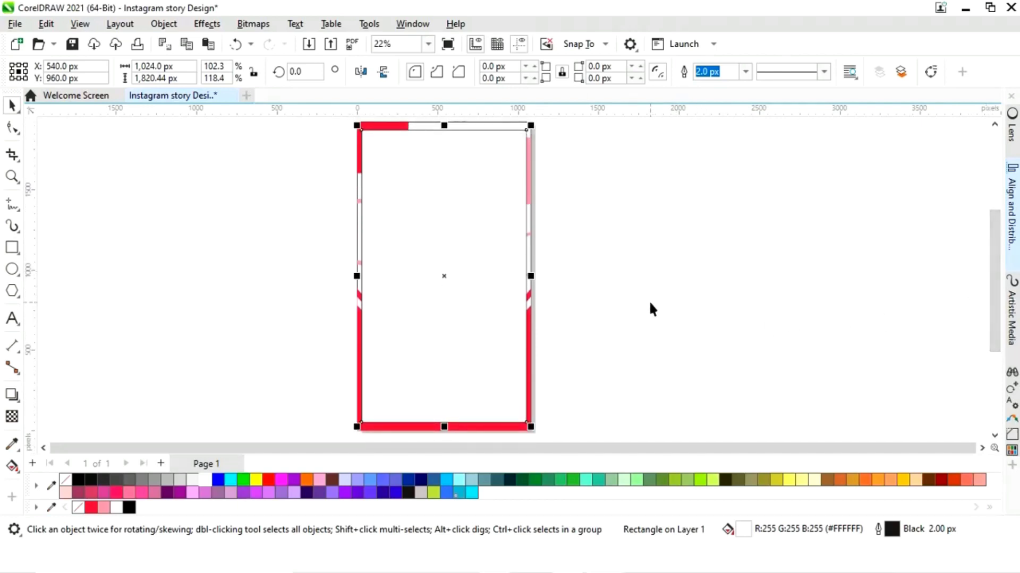
Turn the inset rectangle into a frame with a 20 px white outline and no fill.
{"action": "right_click", "coordinate": [112, 509]}
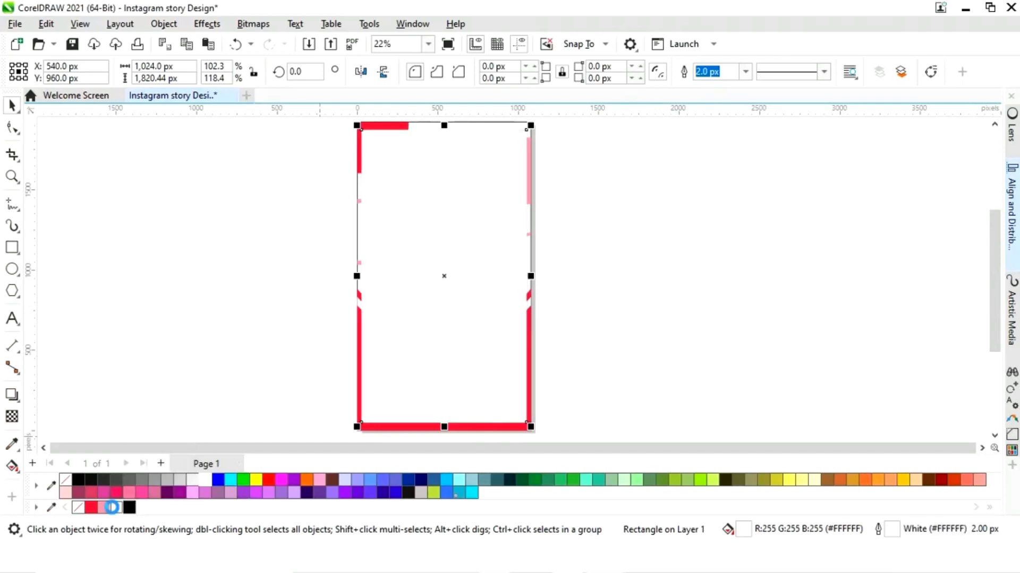
{"action": "left_click", "coordinate": [80, 509]}
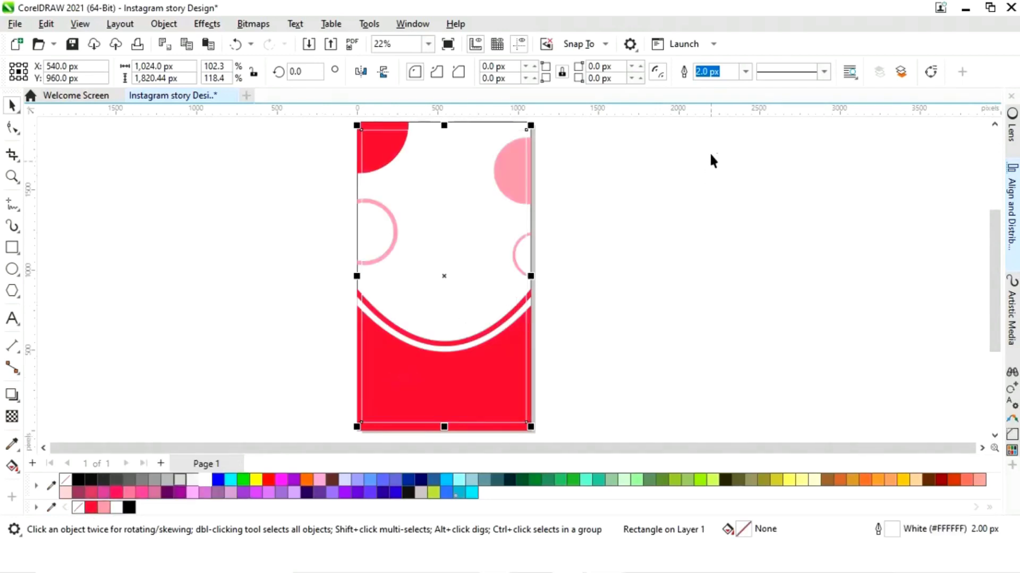
{"action": "left_click", "coordinate": [745, 72]}
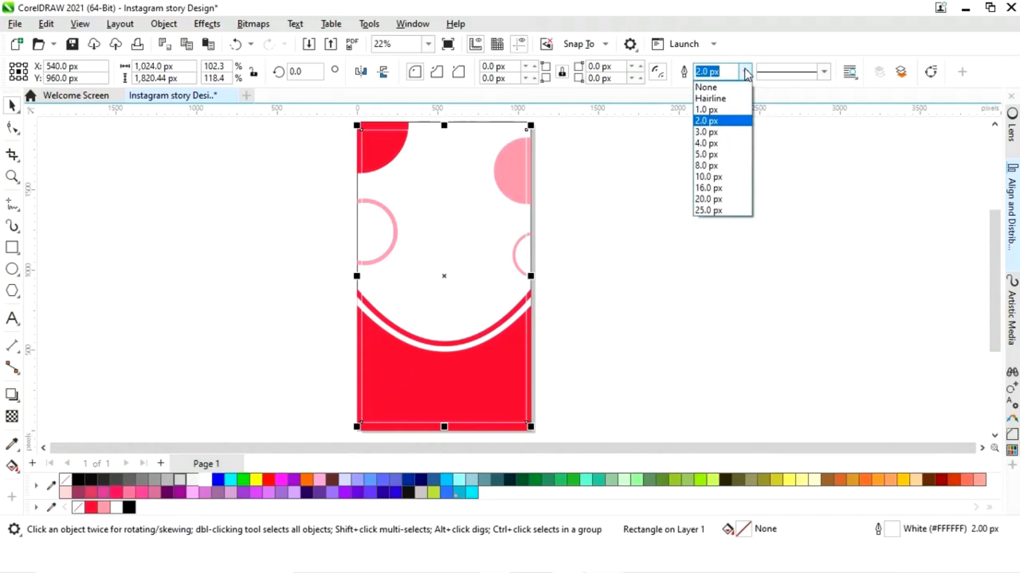
{"action": "left_click", "coordinate": [711, 200]}
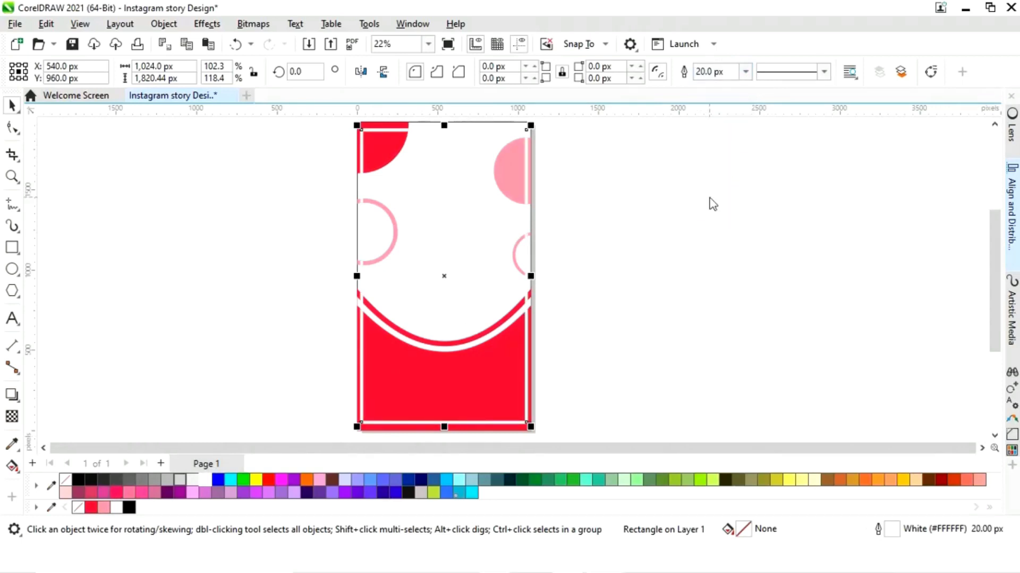
{"action": "left_click", "coordinate": [710, 206]}
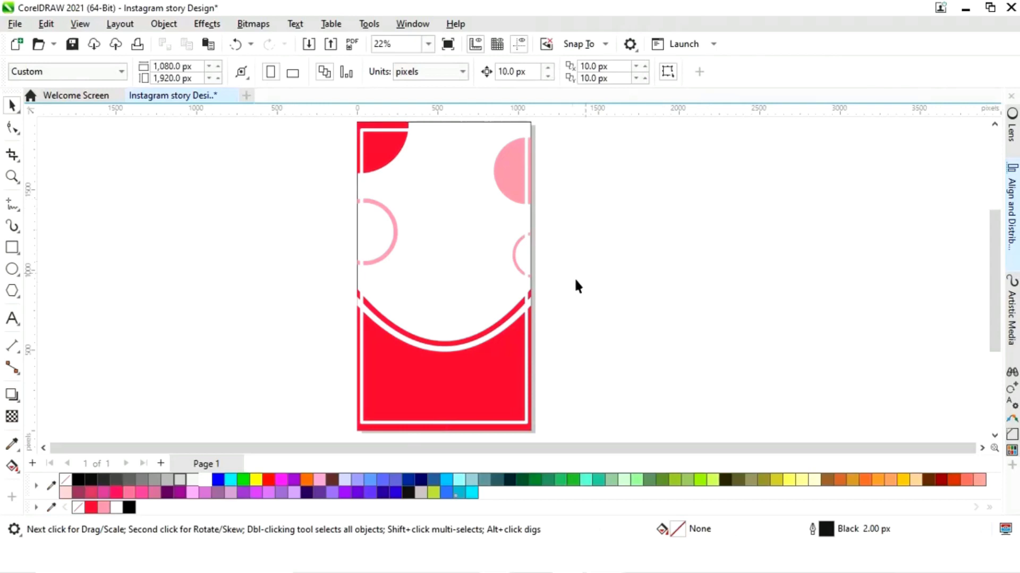
Duplicate the white frame in place, fill the copy with red #FE003C and remove its outline.
{"action": "left_click", "coordinate": [526, 321]}
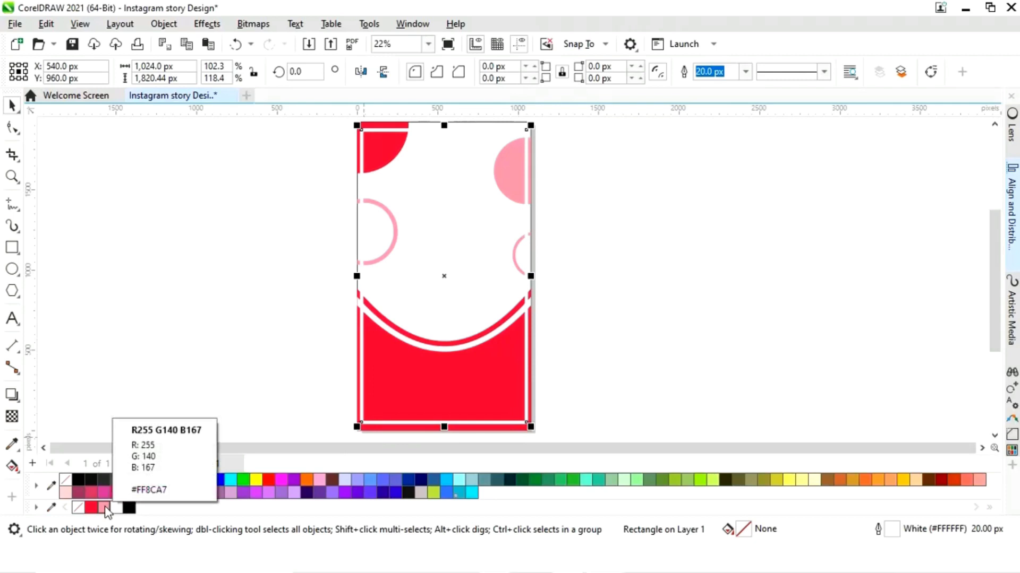
{"action": "left_click", "coordinate": [90, 507]}
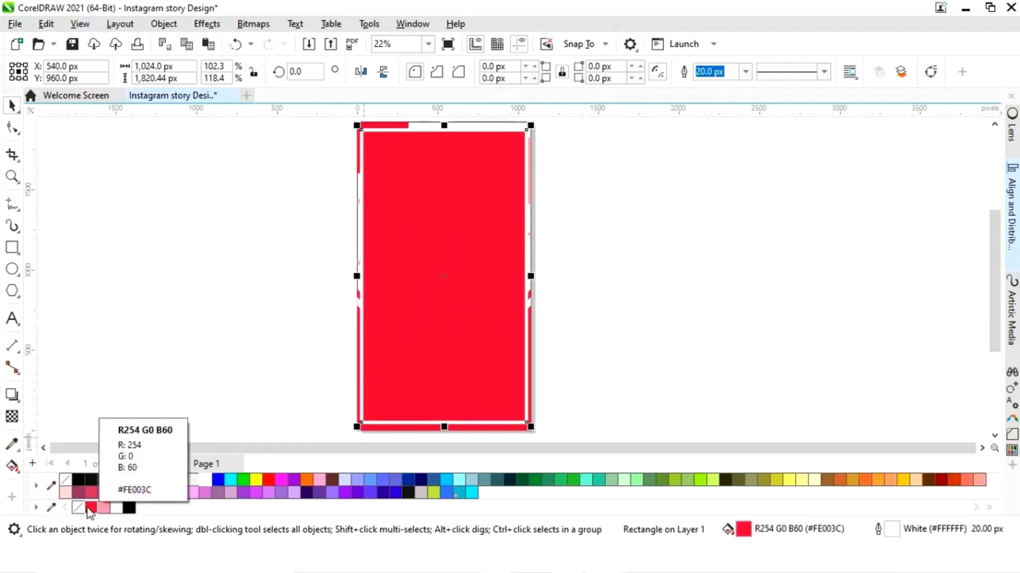
{"action": "right_click", "coordinate": [78, 508]}
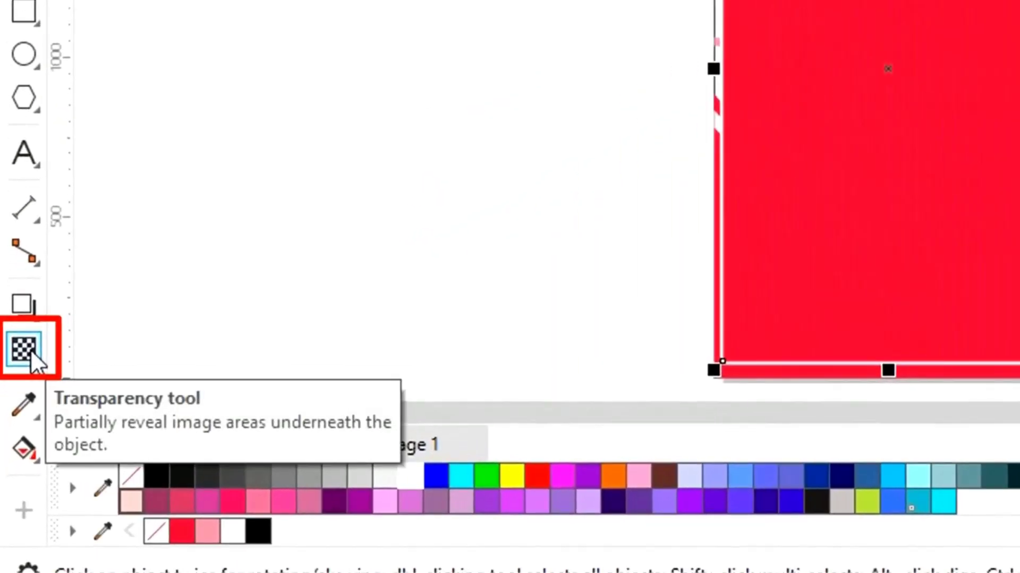
Apply a uniform transparency of 80 to the red inset rectangle with the Transparency tool.
{"action": "left_click", "coordinate": [30, 349]}
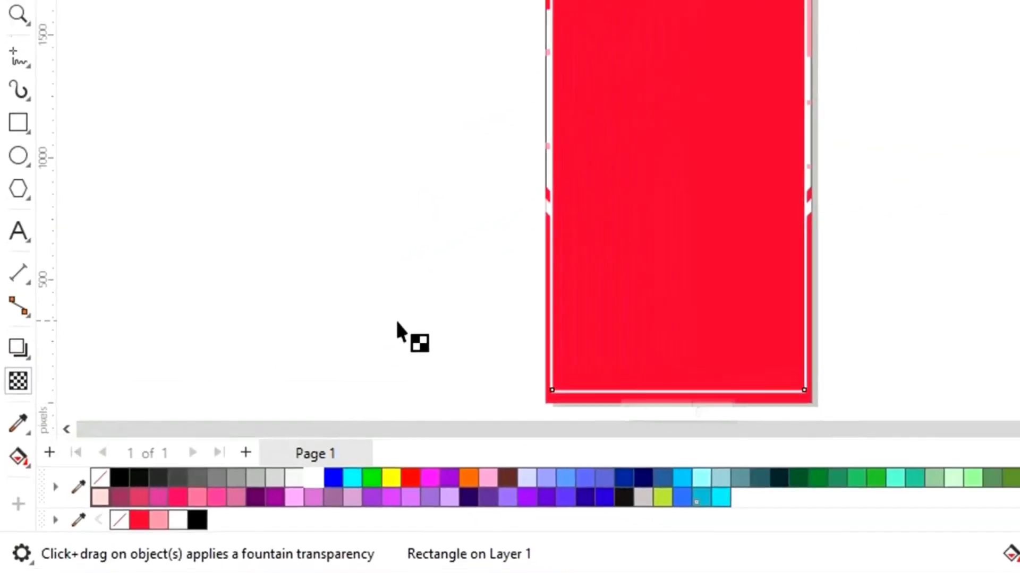
{"action": "left_click", "coordinate": [727, 393]}
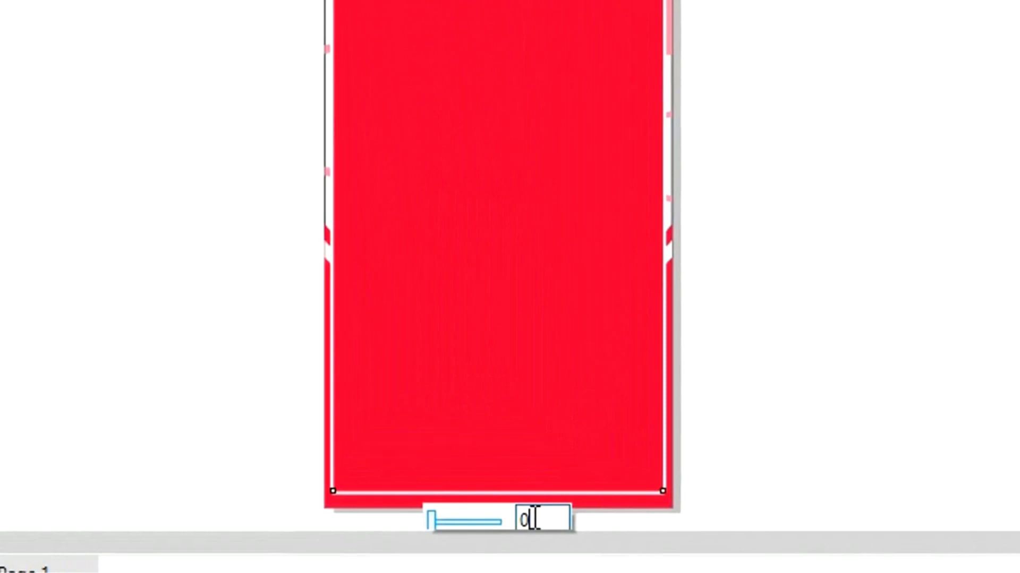
{"action": "left_click", "coordinate": [535, 519]}
{"action": "type", "text": "8"}
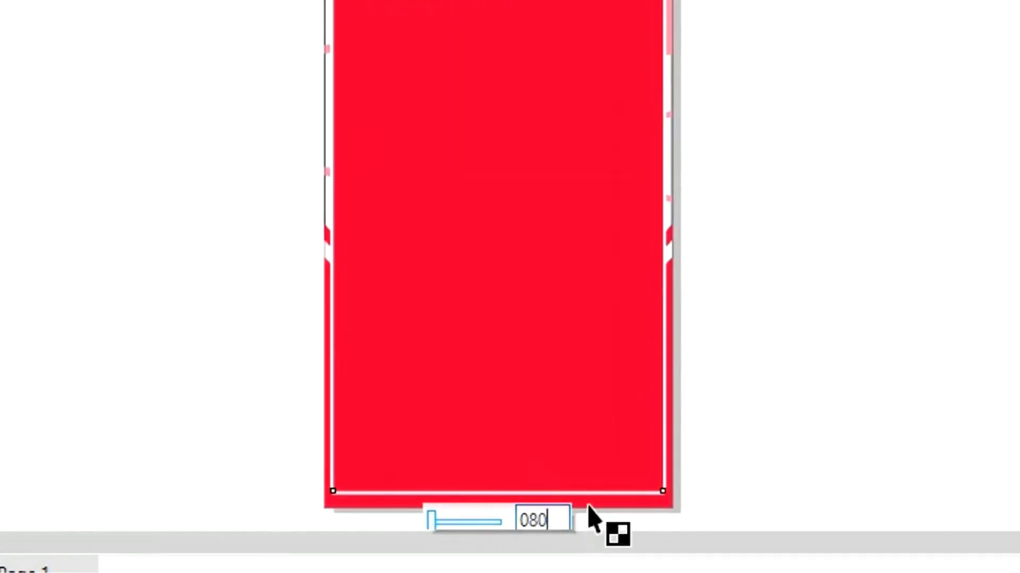
{"action": "type", "text": "0"}
{"action": "key", "text": "Return"}
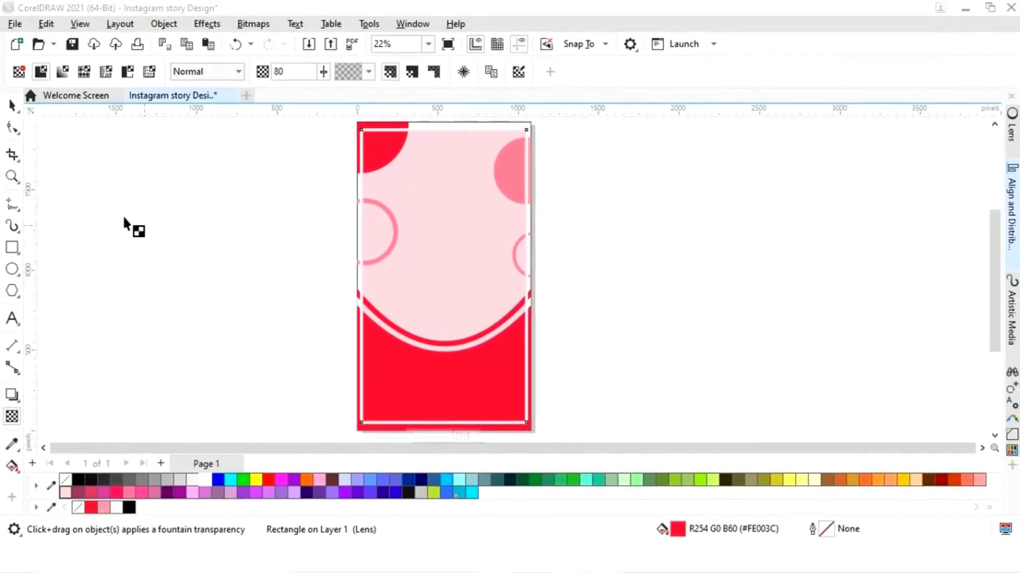
{"action": "left_click", "coordinate": [11, 105]}
{"action": "left_click", "coordinate": [178, 217]}
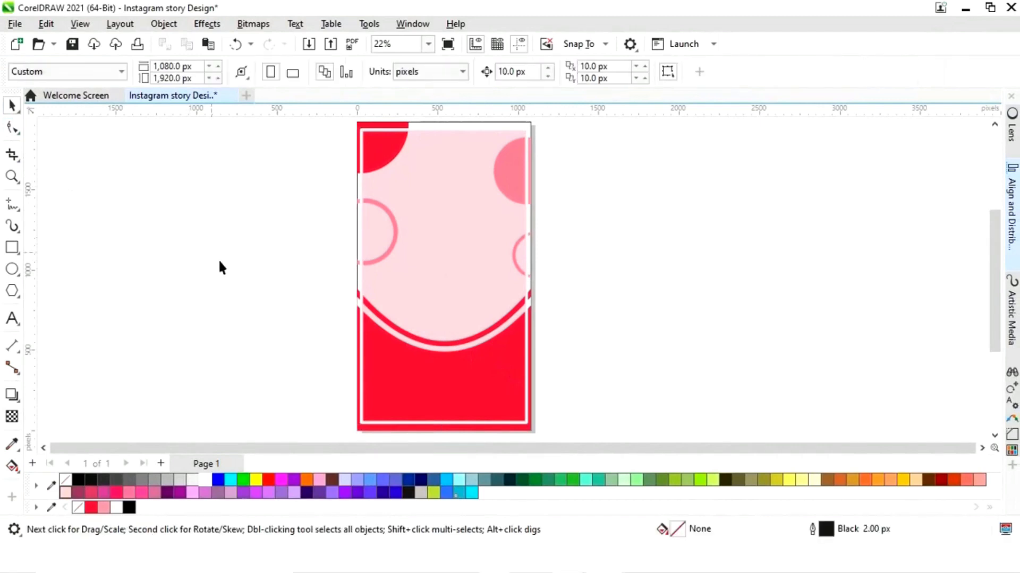
Remove the black outline from the full-page 1,080 × 1,920 px rectangle.
{"action": "left_click", "coordinate": [358, 216]}
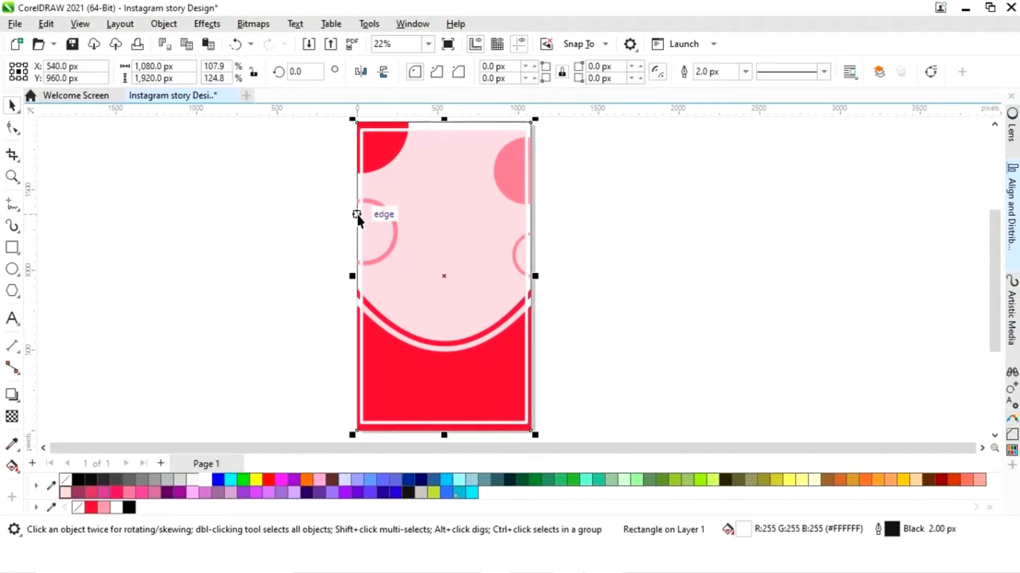
{"action": "right_click", "coordinate": [78, 511]}
{"action": "left_click", "coordinate": [685, 278]}
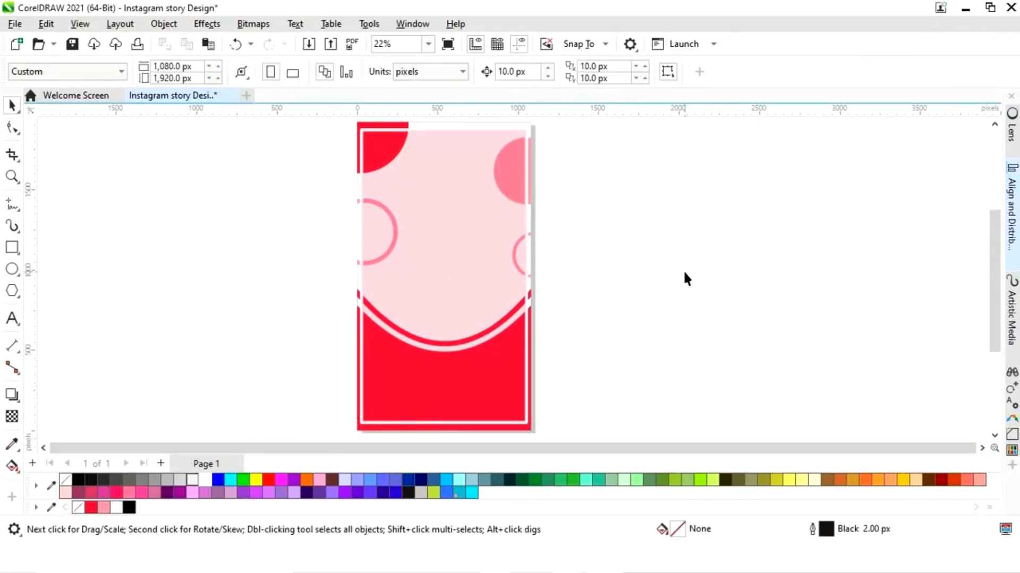
Switch to the Images folder window and bring Shopping.png into the CorelDRAW design.
{"action": "key", "text": "alt+Tab"}
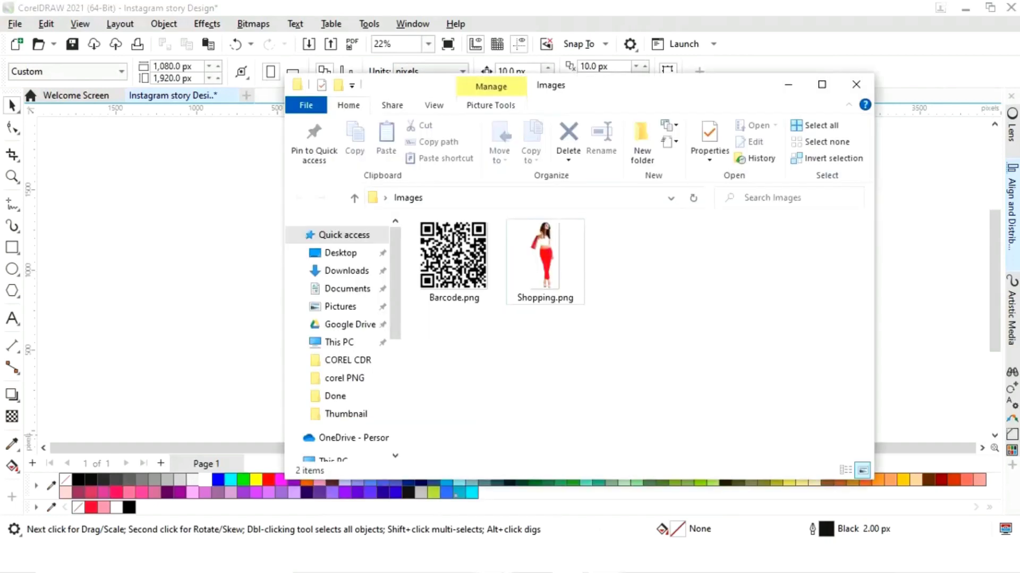
{"action": "left_click", "coordinate": [550, 265]}
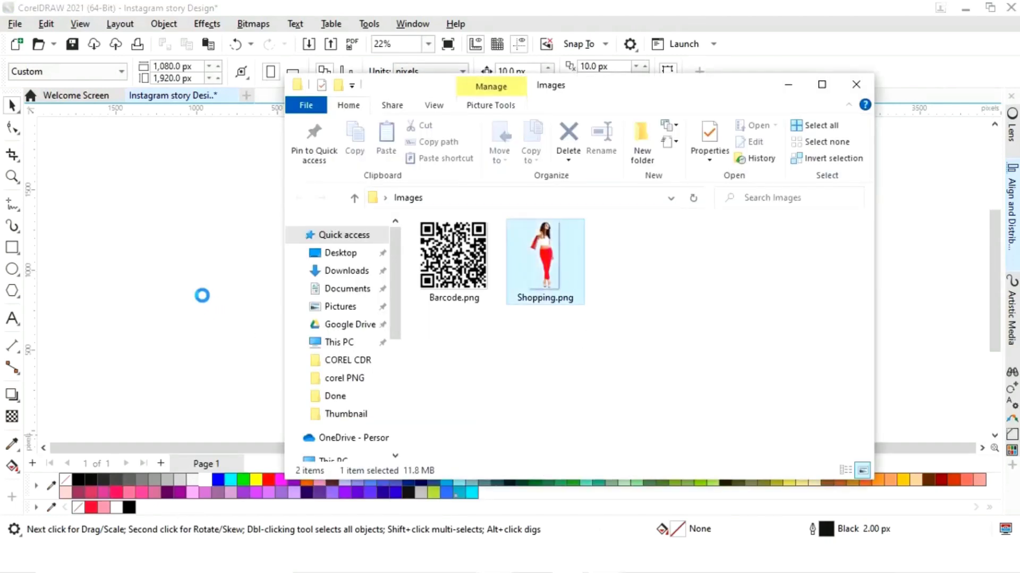
{"action": "left_click", "coordinate": [789, 85]}
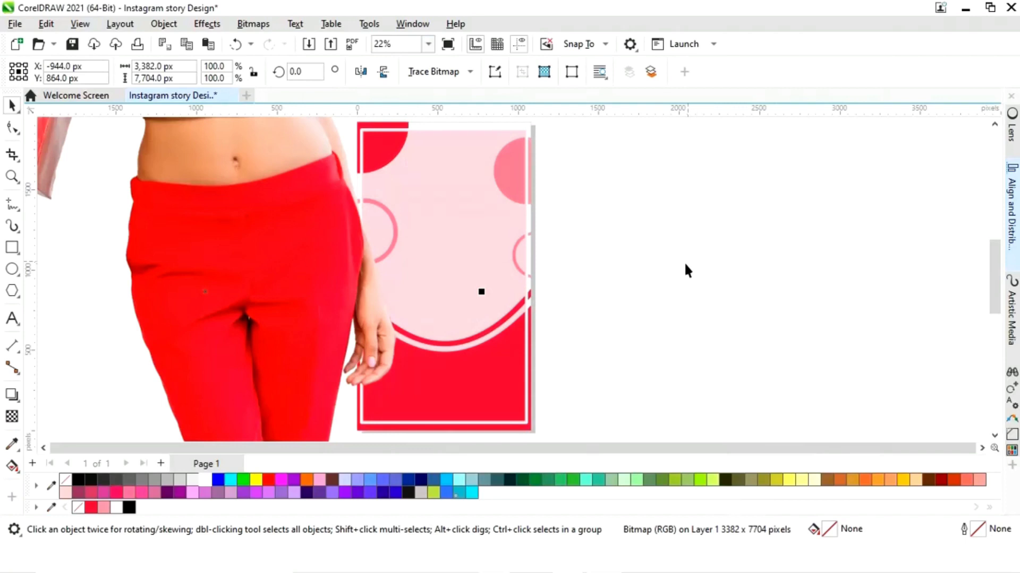
Shrink the imported woman photo proportionally to about 911 × 2,075 px and place it just beside the page.
{"action": "scroll", "coordinate": [579, 256], "scroll_direction": "down", "scroll_amount": 4}
{"action": "left_click_drag", "start_coordinate": [508, 214], "coordinate": [695, 266]}
{"action": "left_click_drag", "start_coordinate": [755, 159], "coordinate": [601, 247]}
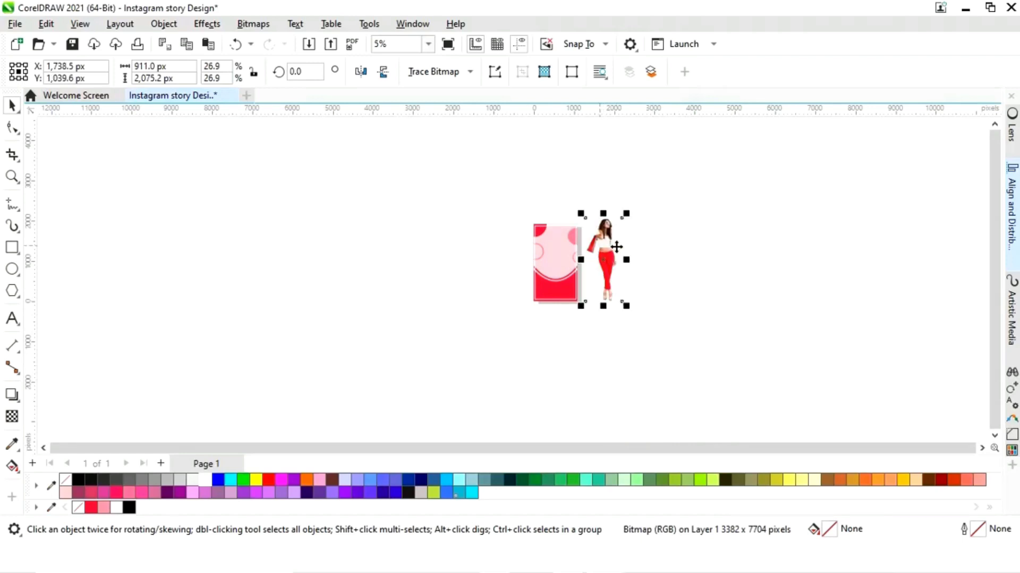
Move the woman photo onto the right half of the page, inside the white frame, and scale it to about 780 × 1,777 px.
{"action": "left_click", "coordinate": [627, 214]}
{"action": "left_click", "coordinate": [611, 257]}
{"action": "scroll", "coordinate": [608, 254], "scroll_direction": "up", "scroll_amount": 3}
{"action": "left_click_drag", "start_coordinate": [682, 128], "coordinate": [657, 183]}
{"action": "left_click_drag", "start_coordinate": [599, 324], "coordinate": [467, 313]}
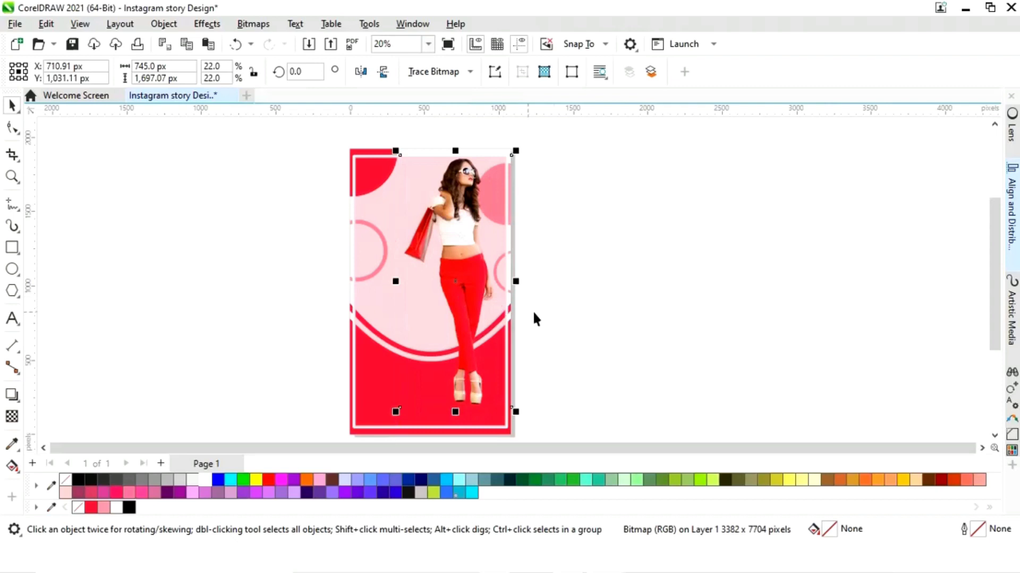
{"action": "left_click", "coordinate": [564, 375]}
{"action": "mouse_move", "coordinate": [409, 159]}
{"action": "left_mouse_down"}
{"action": "mouse_move", "coordinate": [528, 164]}
{"action": "mouse_move", "coordinate": [400, 164]}
{"action": "mouse_move", "coordinate": [408, 159]}
{"action": "left_mouse_up"}
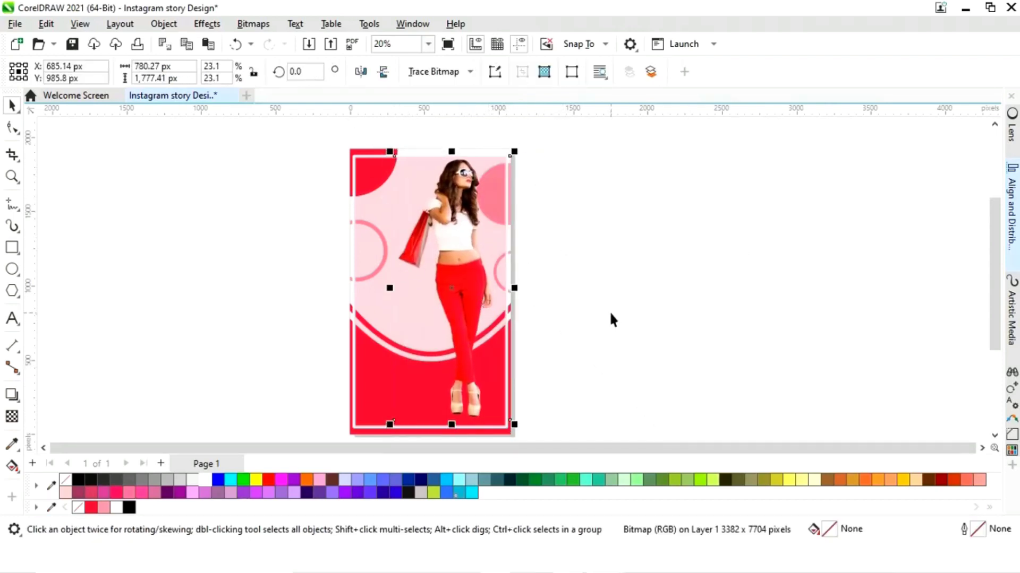
{"action": "left_click", "coordinate": [603, 332]}
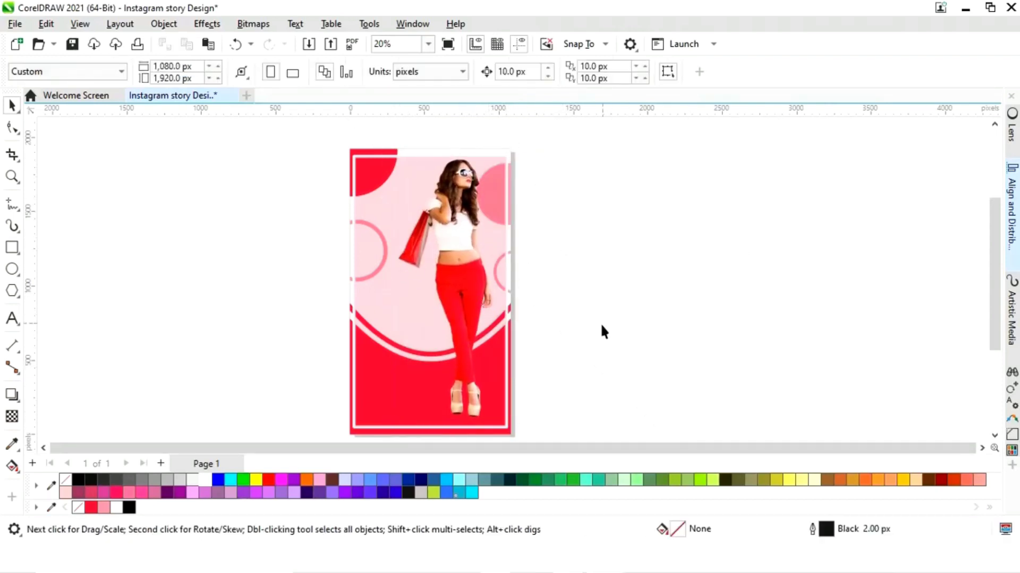
Draw a circle, scale it to about 391 px in diameter and centre it horizontally on the page, overlapping the woman's legs.
{"action": "left_click", "coordinate": [12, 269]}
{"action": "left_click_drag", "start_coordinate": [241, 287], "coordinate": [325, 364]}
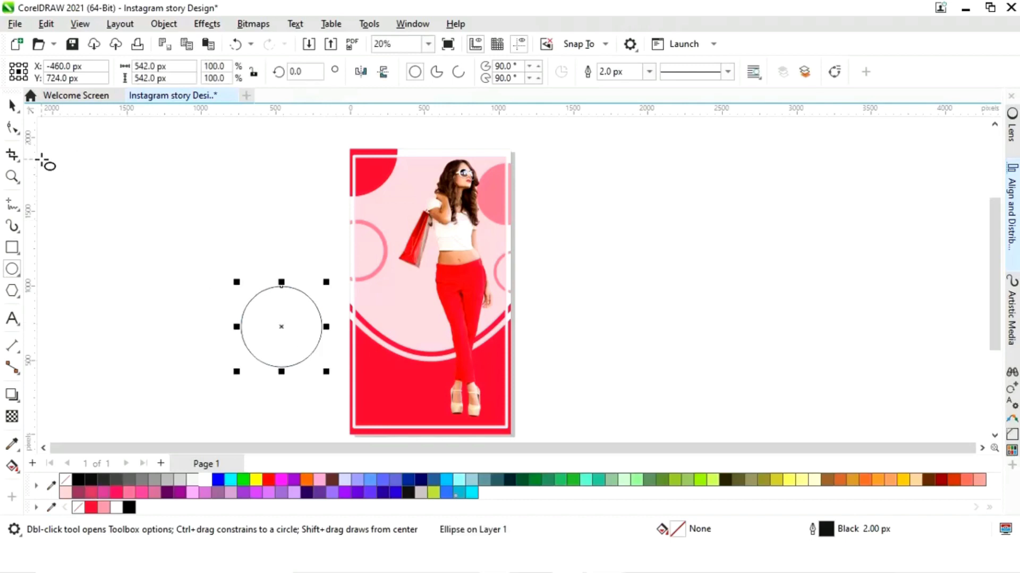
{"action": "left_click", "coordinate": [12, 105]}
{"action": "left_click_drag", "start_coordinate": [278, 327], "coordinate": [432, 314]}
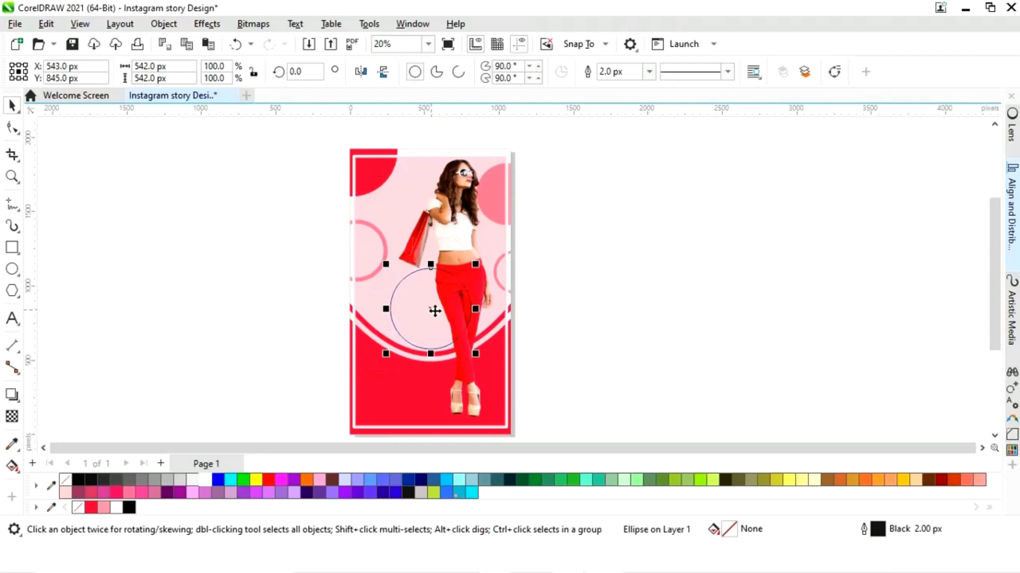
{"action": "left_click_drag", "start_coordinate": [485, 275], "coordinate": [463, 278]}
{"action": "left_click_drag", "start_coordinate": [431, 307], "coordinate": [430, 304]}
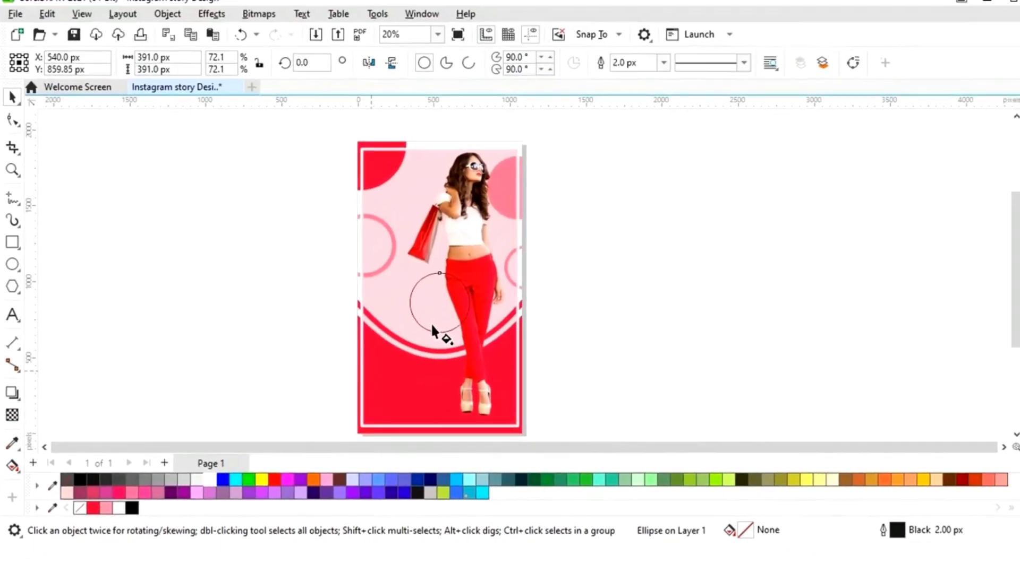
Apply a diagonal linear fountain fill to the circle and set its black start colour to the red R254 G0 B60.
{"action": "key", "text": "g"}
{"action": "left_click_drag", "start_coordinate": [410, 326], "coordinate": [450, 289]}
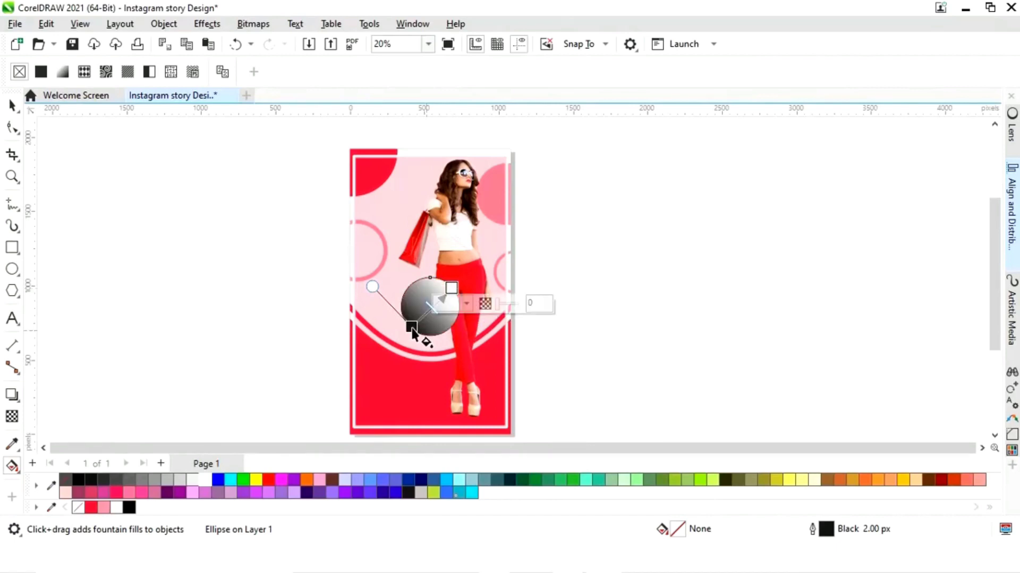
{"action": "left_click", "coordinate": [412, 328]}
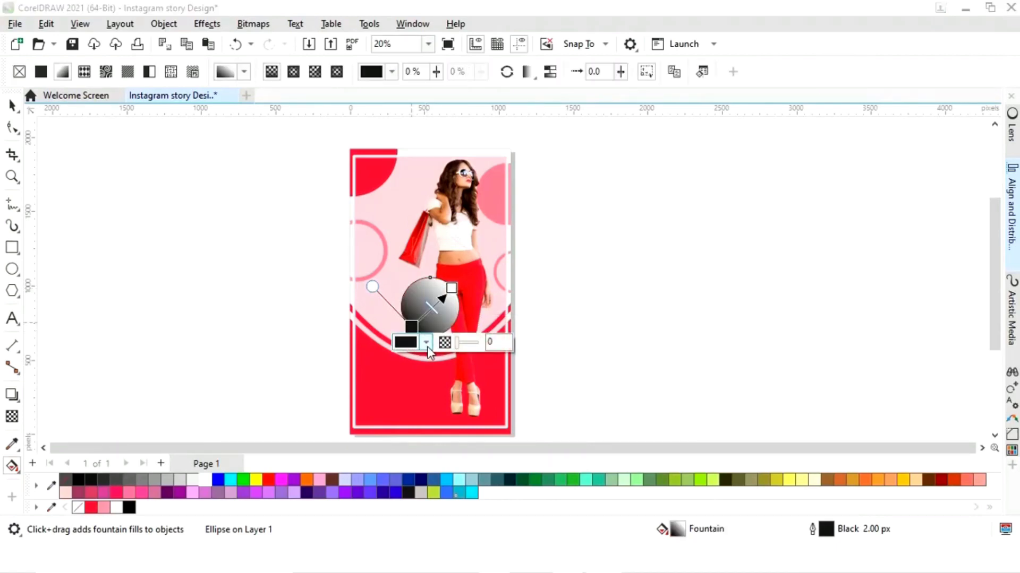
{"action": "left_click", "coordinate": [426, 342]}
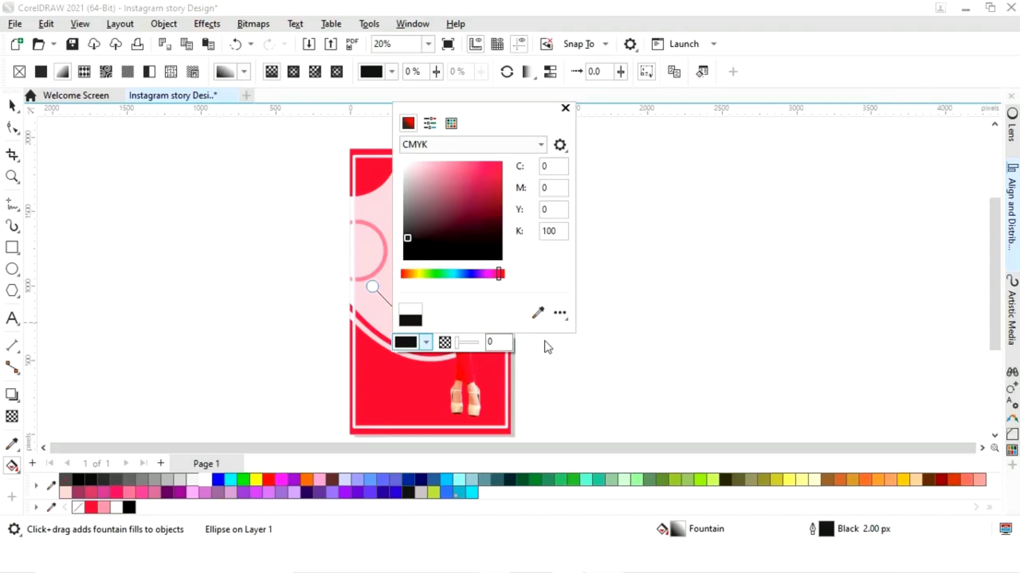
{"action": "left_click", "coordinate": [538, 313]}
{"action": "left_click", "coordinate": [92, 507]}
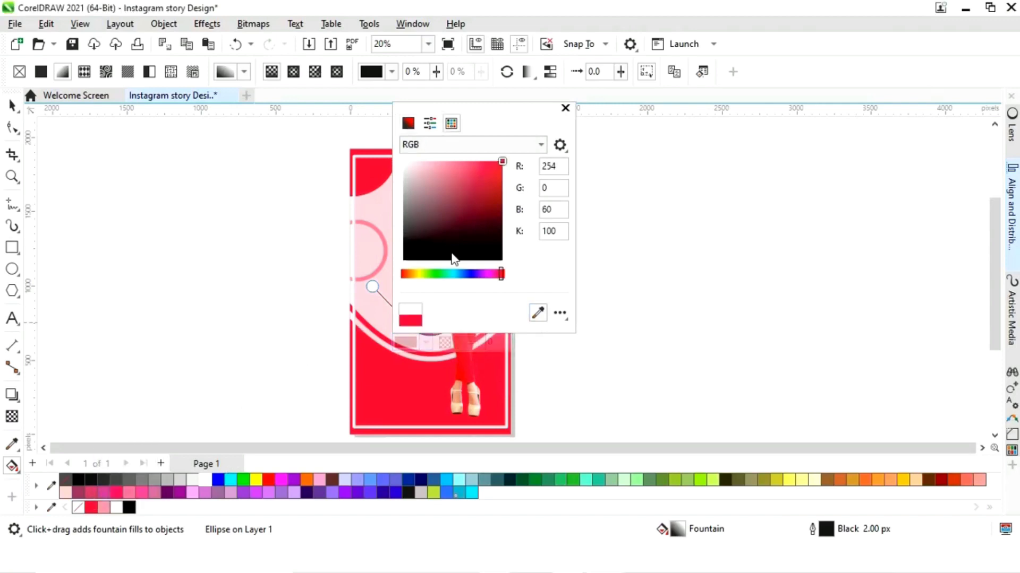
Finish editing the circle's fountain fill colour and remove the circle's outline.
{"action": "left_click", "coordinate": [451, 123]}
{"action": "left_click", "coordinate": [565, 108]}
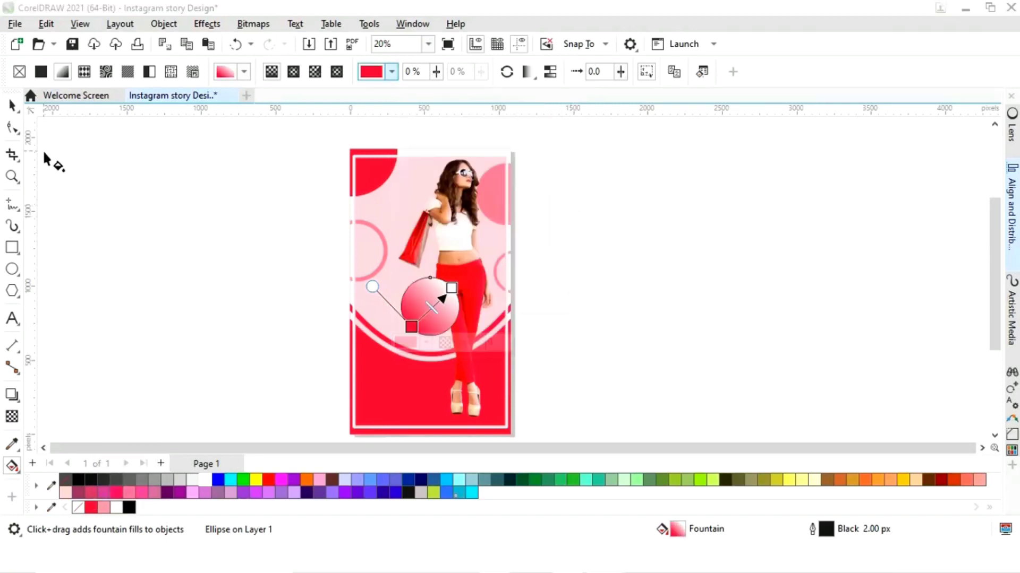
{"action": "left_click", "coordinate": [13, 106]}
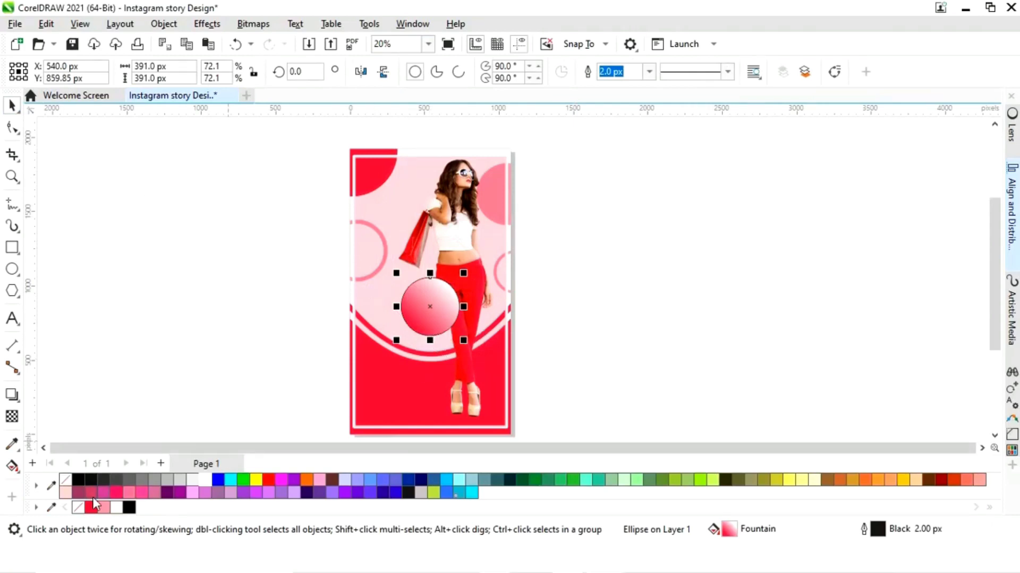
{"action": "right_click", "coordinate": [66, 480]}
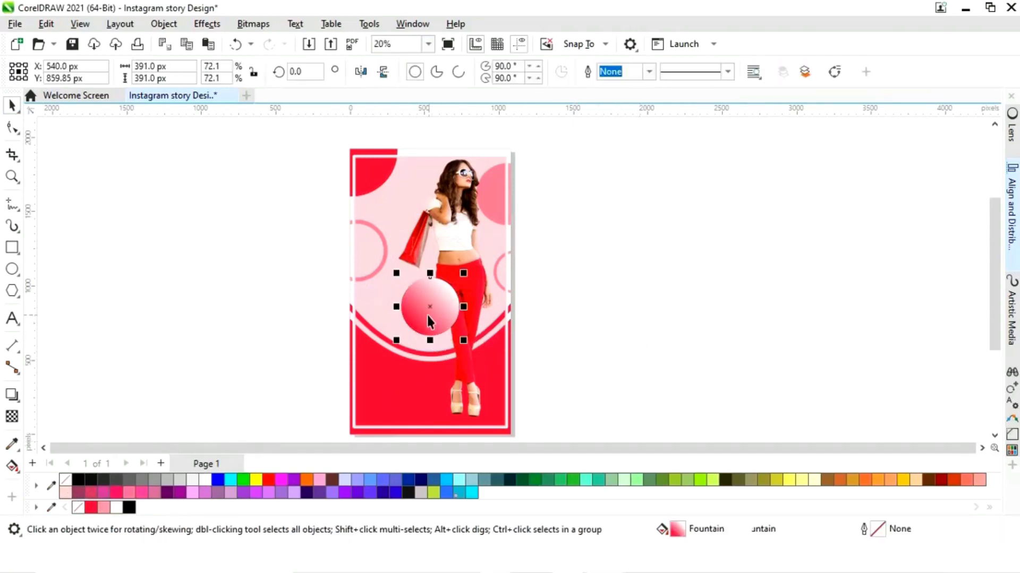
Duplicate the gradient circle concentrically at 354 px in diameter and fill the copy white.
{"action": "key", "text": "z"}
{"action": "left_click_drag", "start_coordinate": [365, 249], "coordinate": [495, 351]}
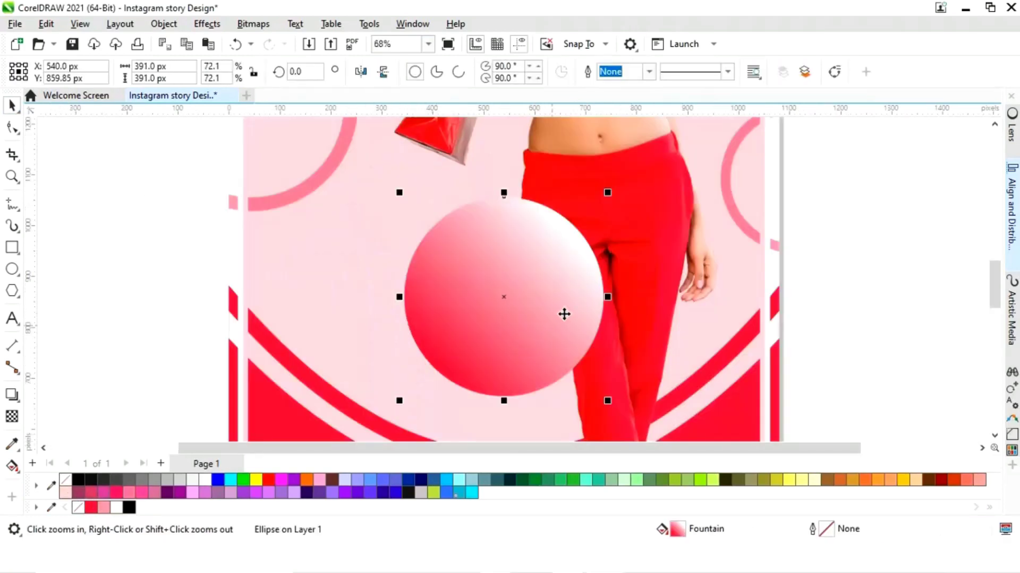
{"action": "mouse_move", "coordinate": [608, 194]}
{"action": "left_mouse_down"}
{"action": "mouse_move", "coordinate": [605, 209]}
{"action": "mouse_move", "coordinate": [600, 202]}
{"action": "left_mouse_up"}
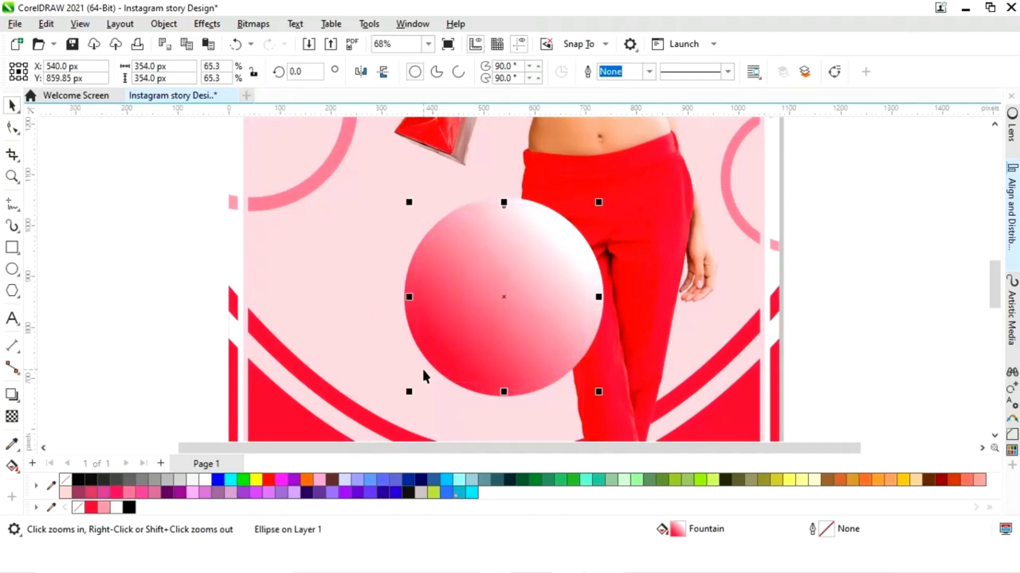
{"action": "left_click", "coordinate": [117, 507]}
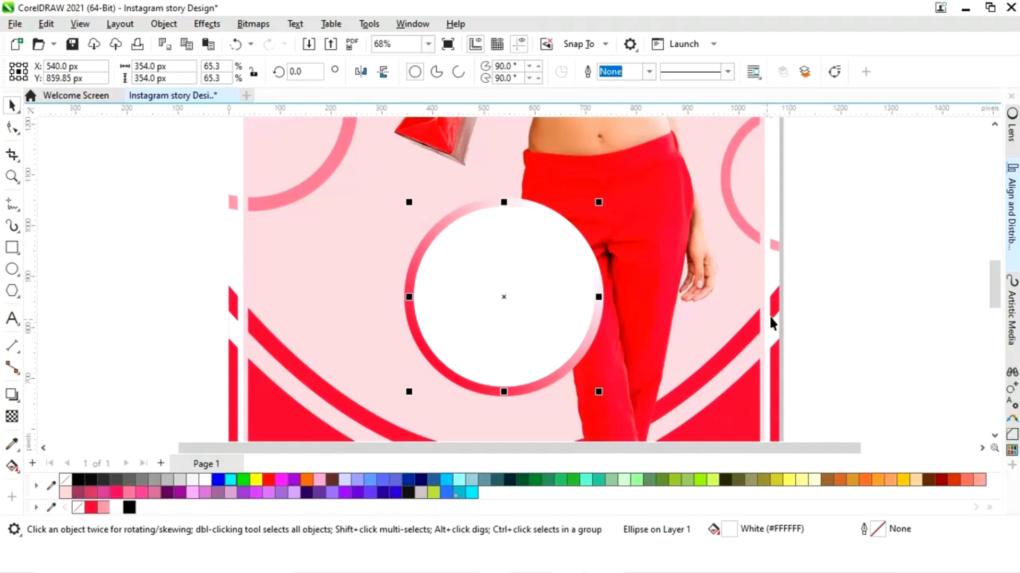
{"action": "left_click", "coordinate": [848, 254]}
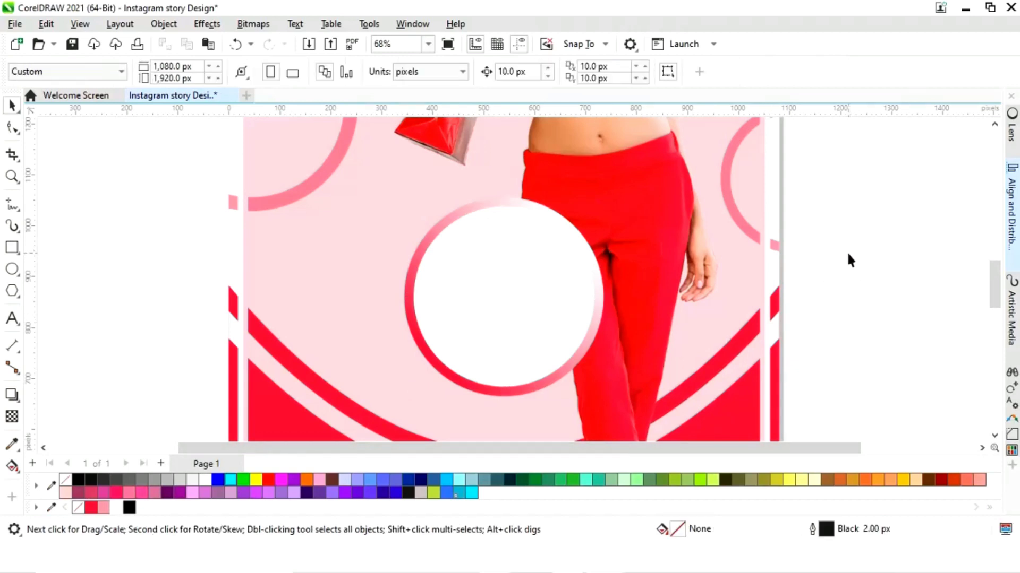
{"action": "key", "text": "shift+F4"}
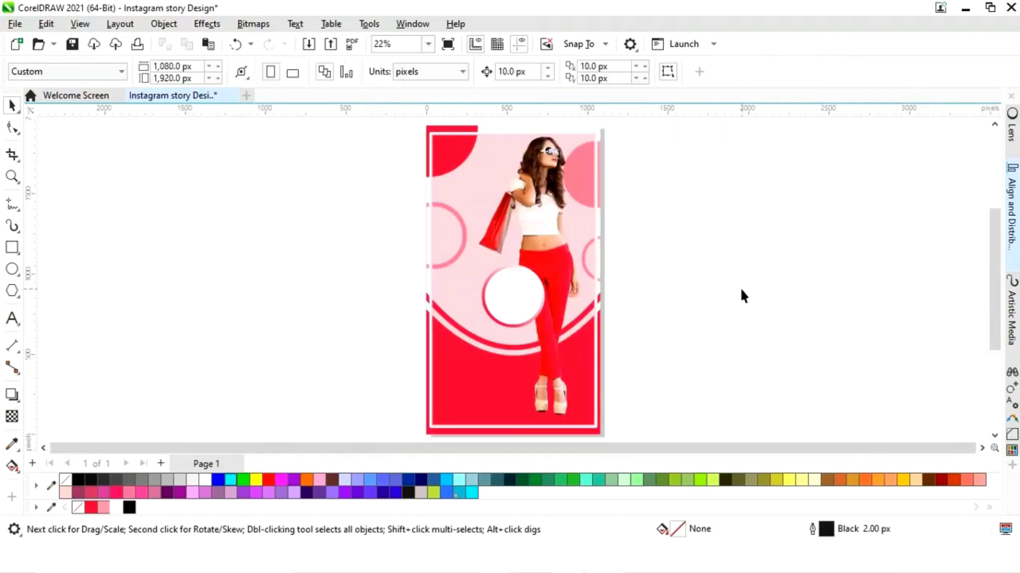
Copy the white circle to the woman's feet and flatten it into an ellipse of about 354 × 94 px.
{"action": "left_click_drag", "start_coordinate": [512, 308], "coordinate": [566, 410]}
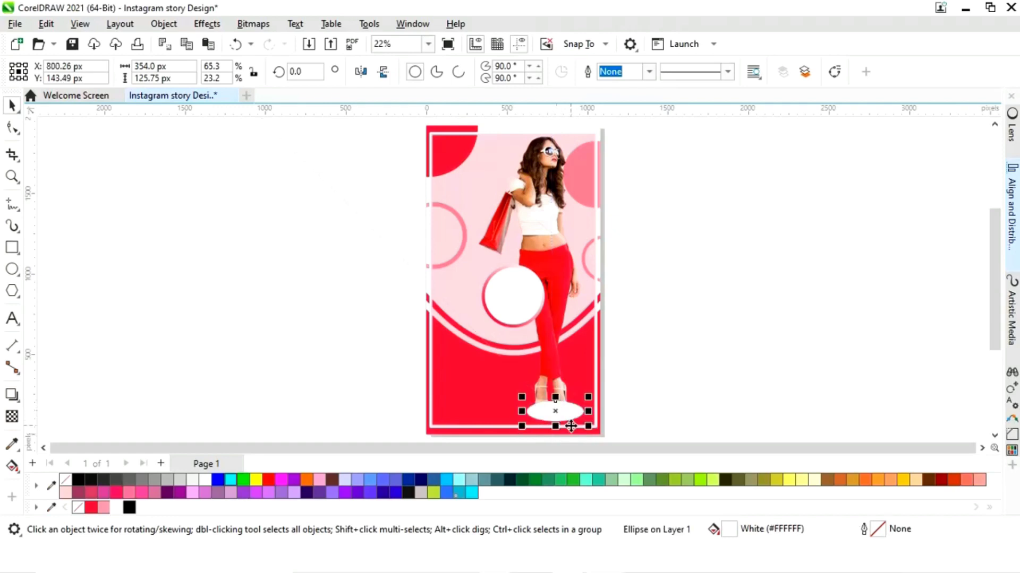
{"action": "key", "text": "z"}
{"action": "left_click_drag", "start_coordinate": [678, 437], "coordinate": [435, 319]}
{"action": "key", "text": "space"}
{"action": "left_click_drag", "start_coordinate": [505, 216], "coordinate": [506, 262]}
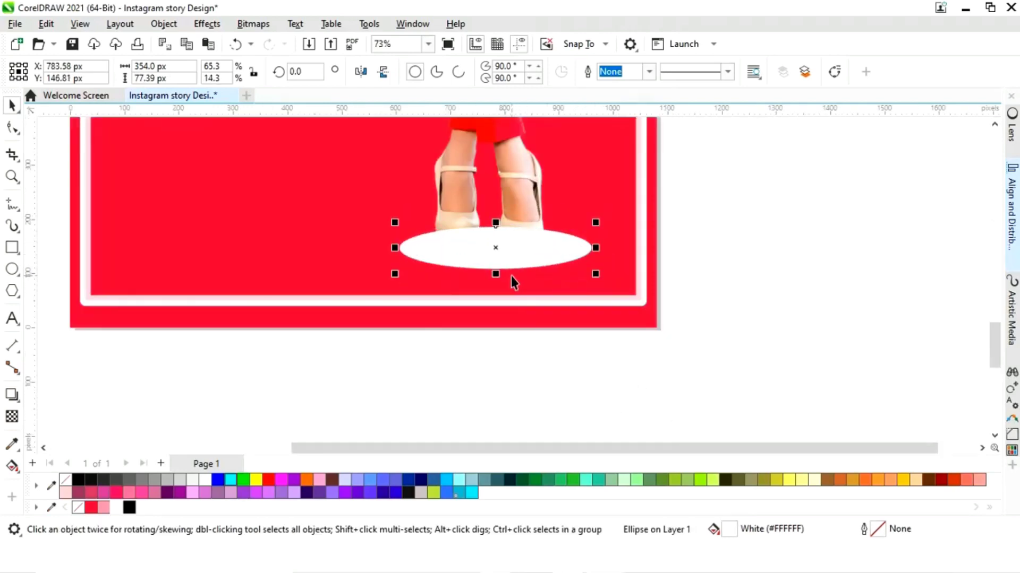
{"action": "left_click_drag", "start_coordinate": [496, 223], "coordinate": [494, 218]}
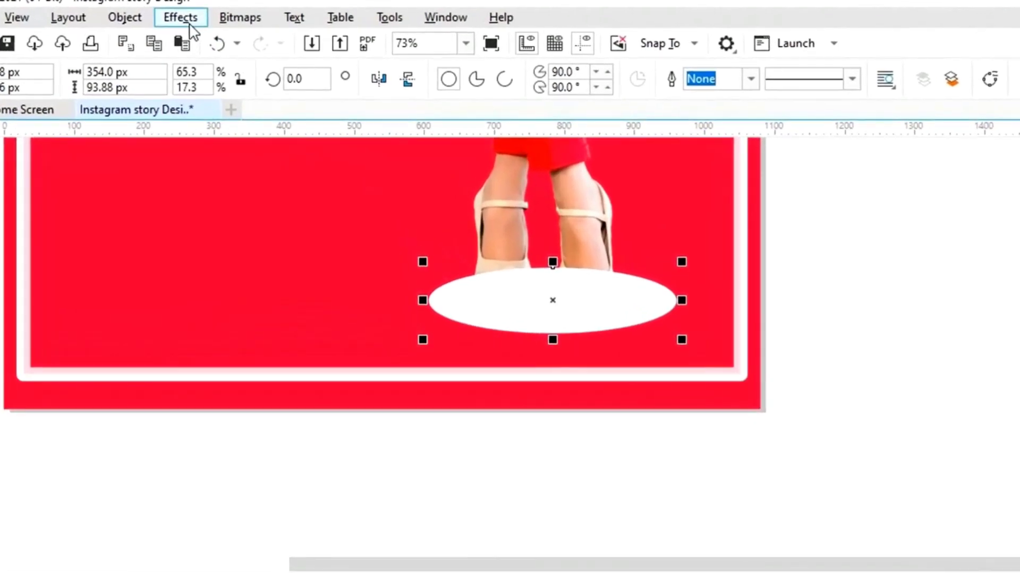
Apply a Gaussian Blur with a 2.0-pixel radius to the white ellipse and place it behind the woman's shoes.
{"action": "left_click", "coordinate": [189, 24]}
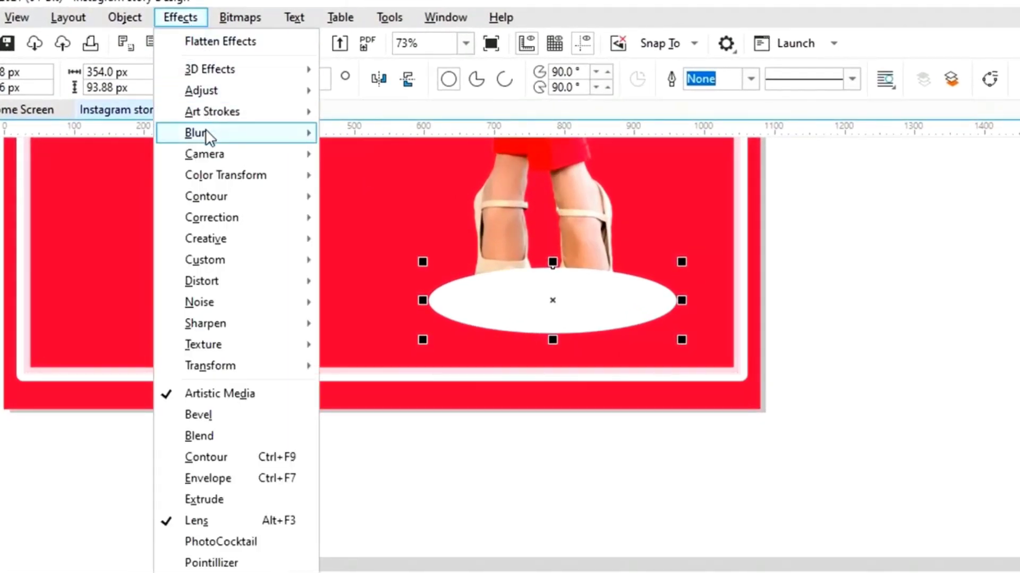
{"action": "key", "text": "Escape"}
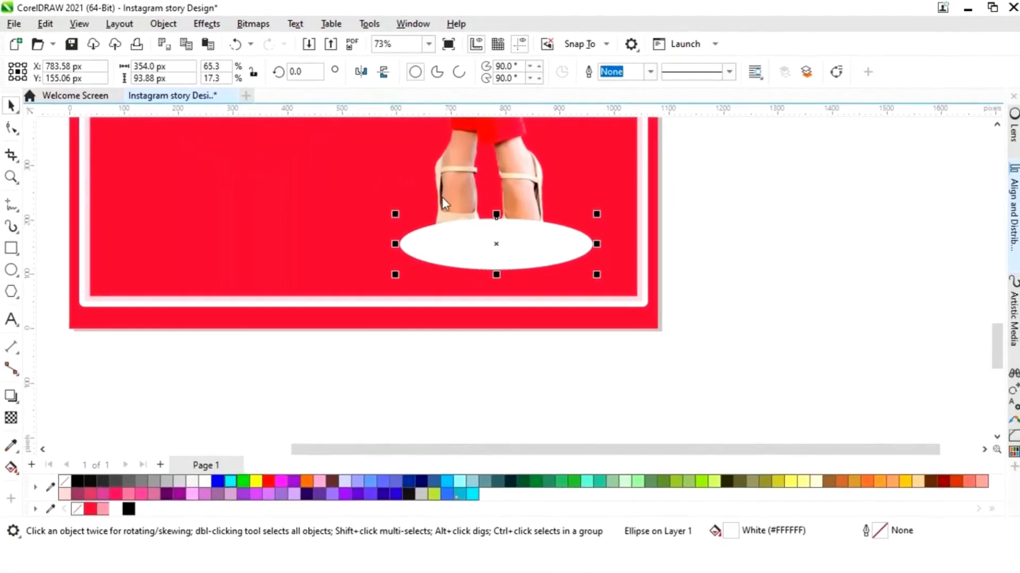
{"action": "left_click_drag", "start_coordinate": [505, 225], "coordinate": [643, 306]}
{"action": "left_click", "coordinate": [543, 340]}
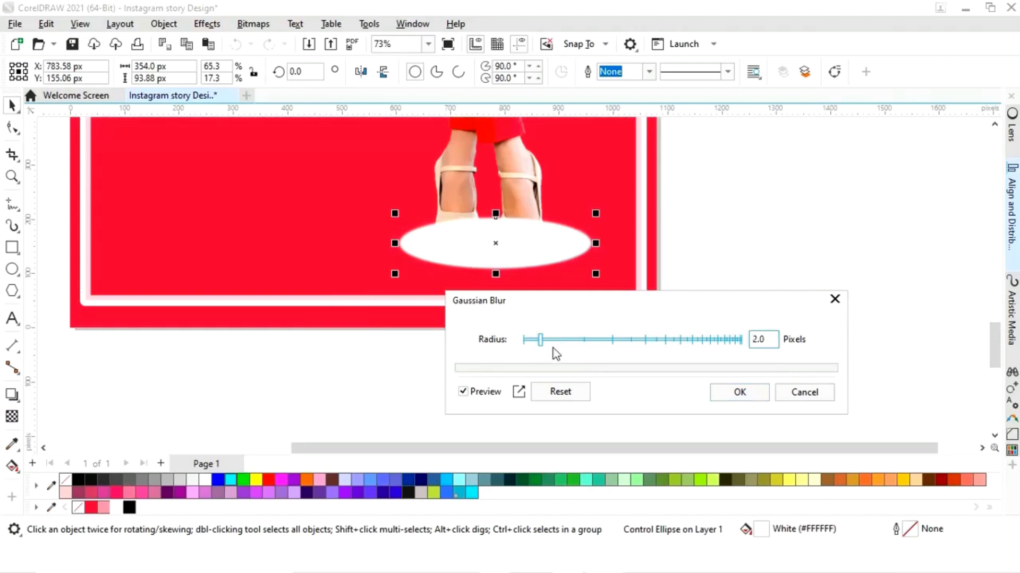
{"action": "left_click", "coordinate": [739, 392]}
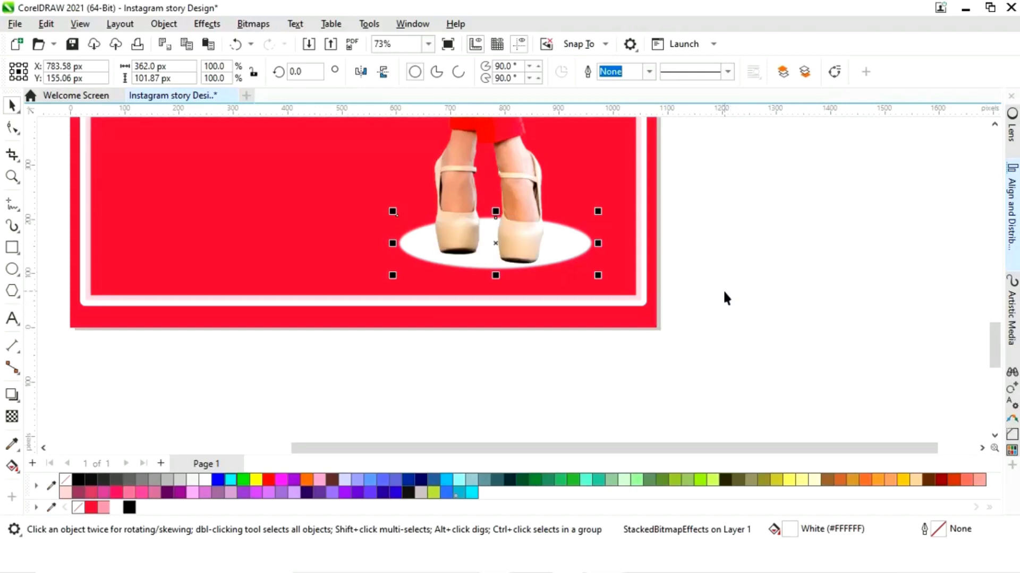
Move the blurred white ellipse slightly down beneath the shoes, to about Y 135 px.
{"action": "left_click", "coordinate": [671, 299]}
{"action": "left_click", "coordinate": [561, 245]}
{"action": "left_click_drag", "start_coordinate": [746, 207], "coordinate": [356, 303]}
{"action": "key", "text": "Down"}
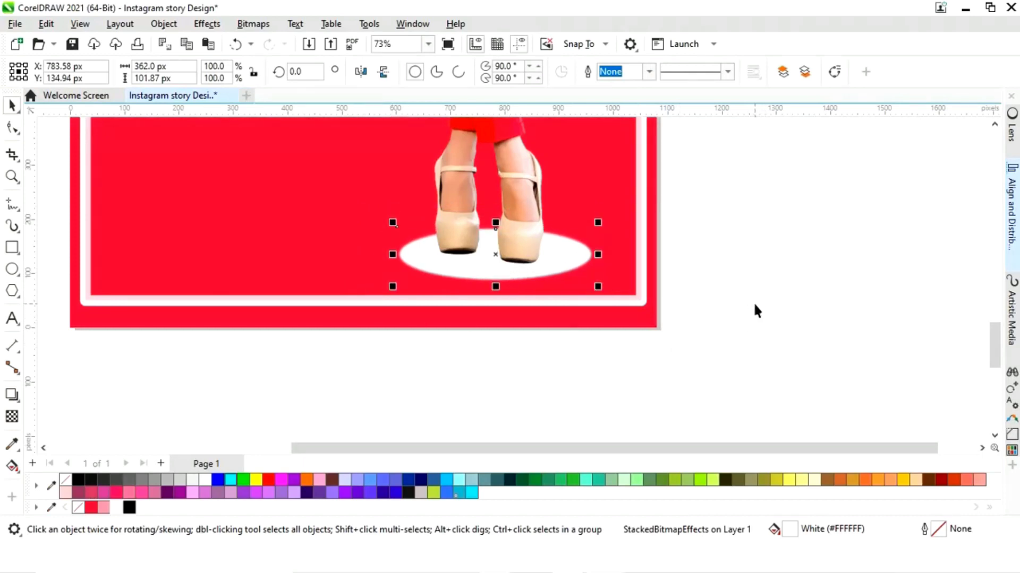
Duplicate the blurred white ellipse and shrink the copy to about 71 × 25 px beside the woman's feet.
{"action": "left_click", "coordinate": [730, 295]}
{"action": "left_click_drag", "start_coordinate": [735, 223], "coordinate": [378, 317]}
{"action": "left_click_drag", "start_coordinate": [490, 258], "coordinate": [299, 245]}
{"action": "left_click_drag", "start_coordinate": [399, 215], "coordinate": [316, 266]}
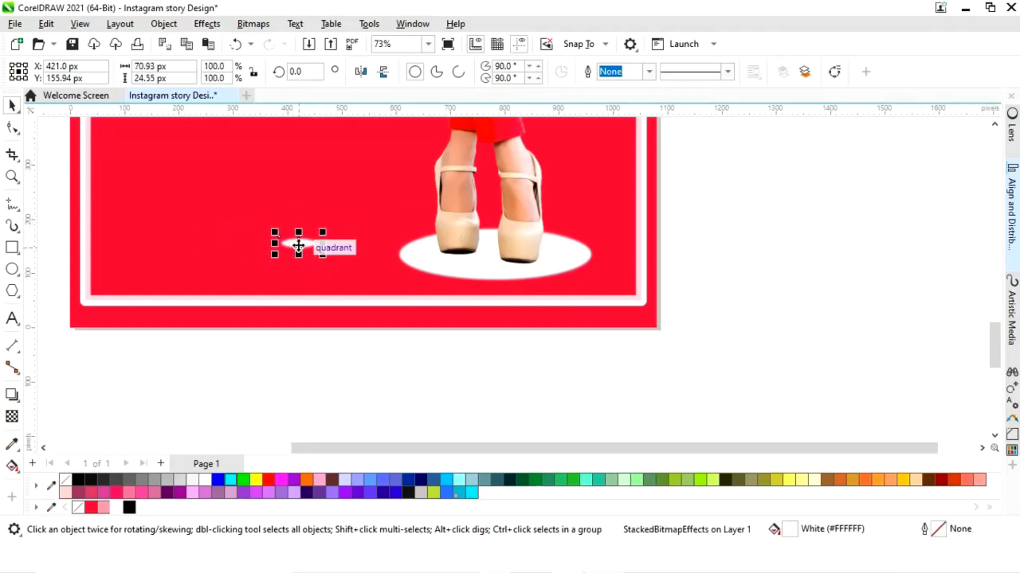
Fill the small ellipse dark grey #333333, enlarge it to about 87 × 29 px and position it over the left shoe's sole.
{"action": "left_click", "coordinate": [100, 481]}
{"action": "left_click_drag", "start_coordinate": [299, 242], "coordinate": [458, 257]}
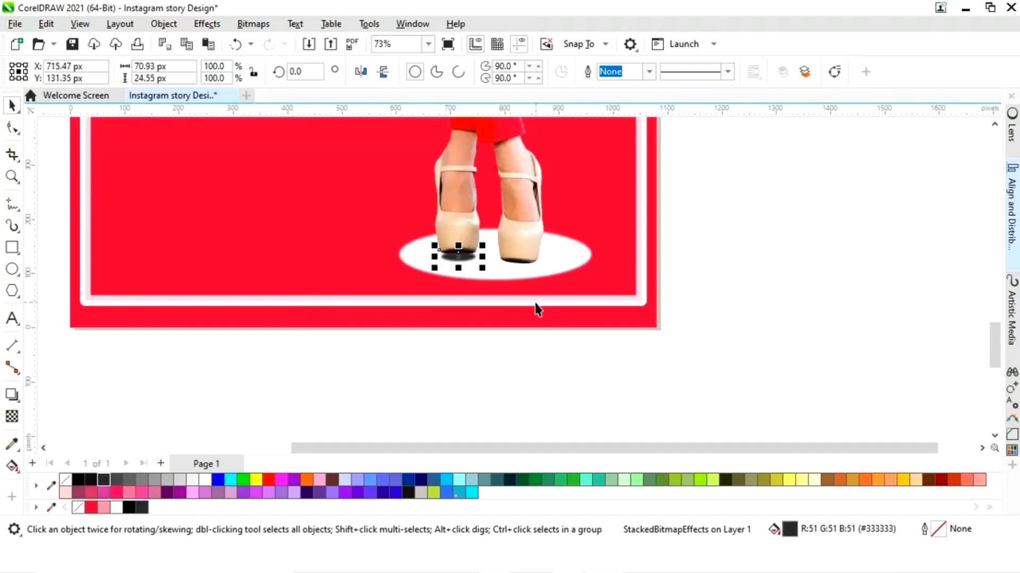
{"action": "key", "text": "z"}
{"action": "left_click_drag", "start_coordinate": [406, 218], "coordinate": [610, 304]}
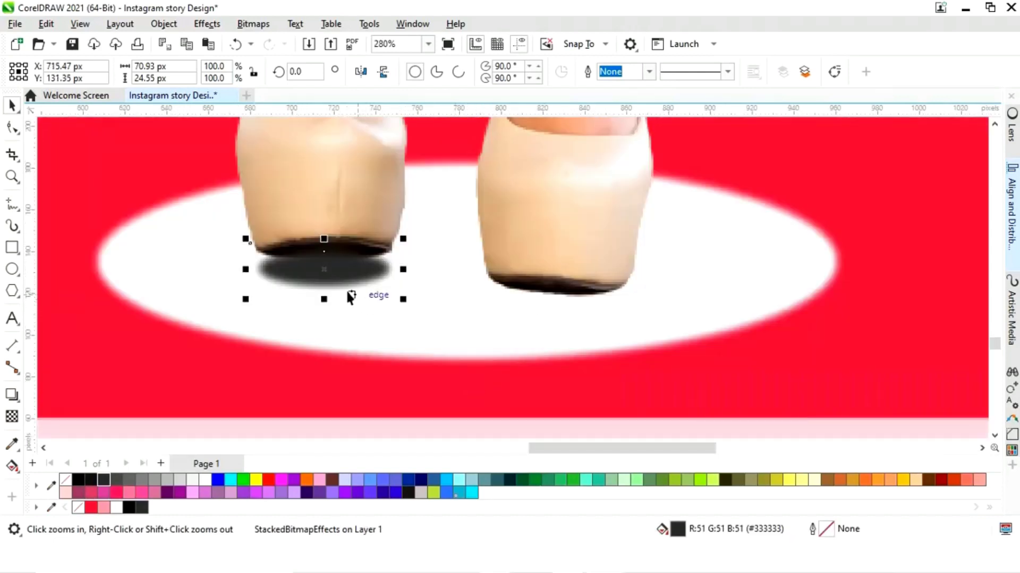
{"action": "left_click_drag", "start_coordinate": [403, 241], "coordinate": [420, 234]}
{"action": "left_click_drag", "start_coordinate": [325, 273], "coordinate": [327, 262]}
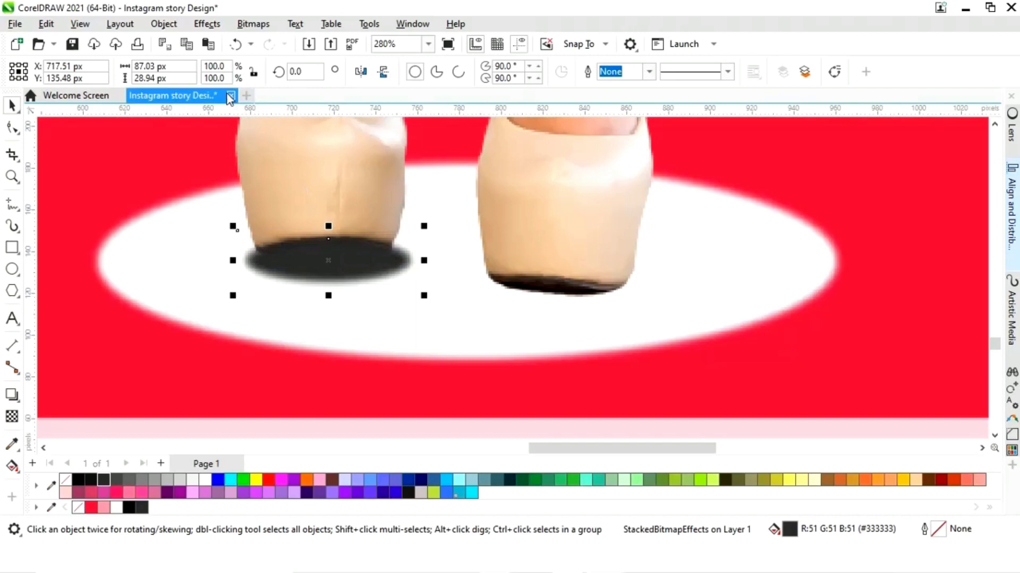
Apply a Gaussian Blur with a radius of about 4.4 pixels to the dark grey ellipse.
{"action": "left_click", "coordinate": [207, 23]}
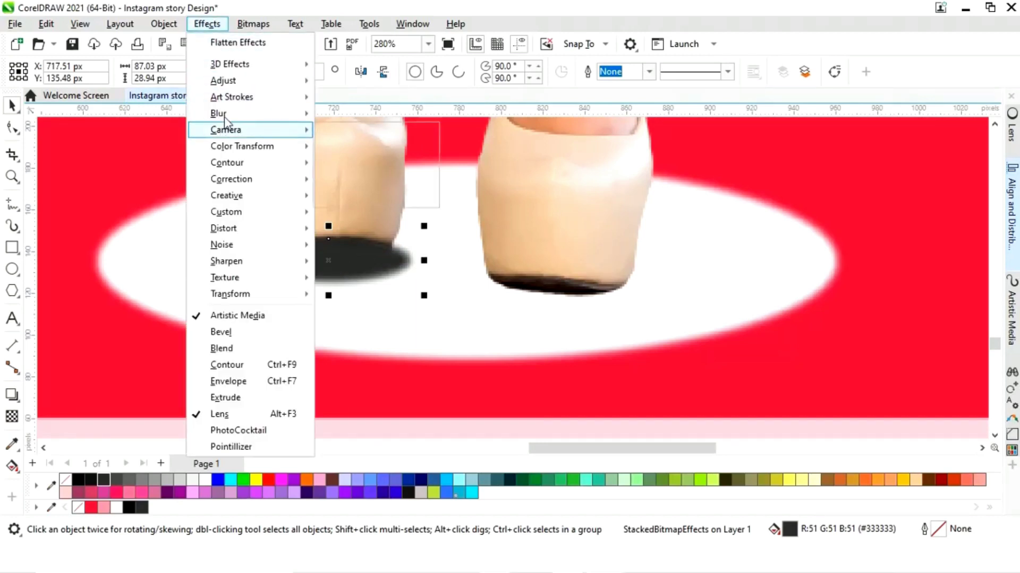
{"action": "mouse_move", "coordinate": [239, 114]}
{"action": "left_click", "coordinate": [382, 155]}
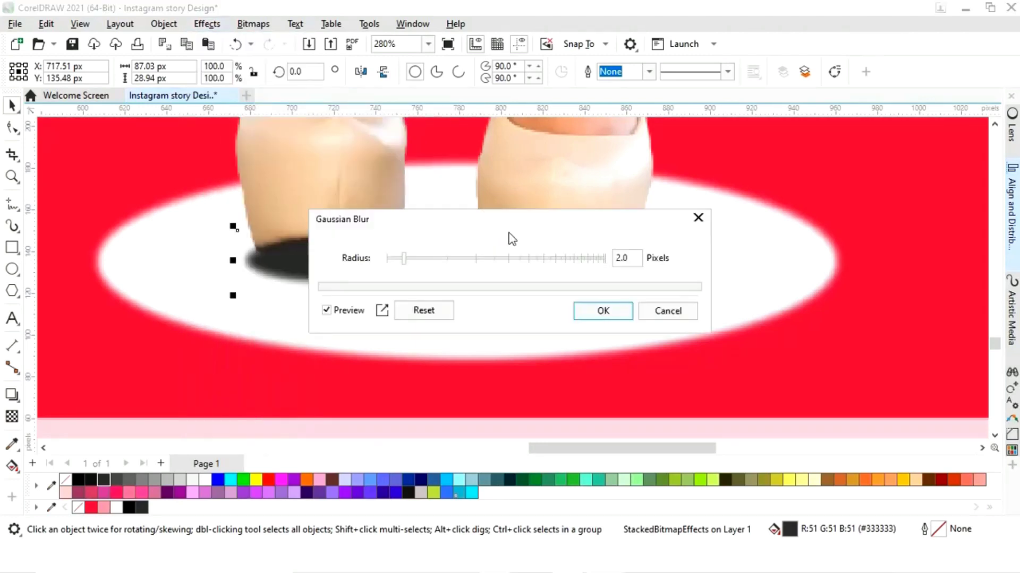
{"action": "left_click", "coordinate": [435, 262]}
{"action": "left_click_drag", "start_coordinate": [423, 260], "coordinate": [422, 260]}
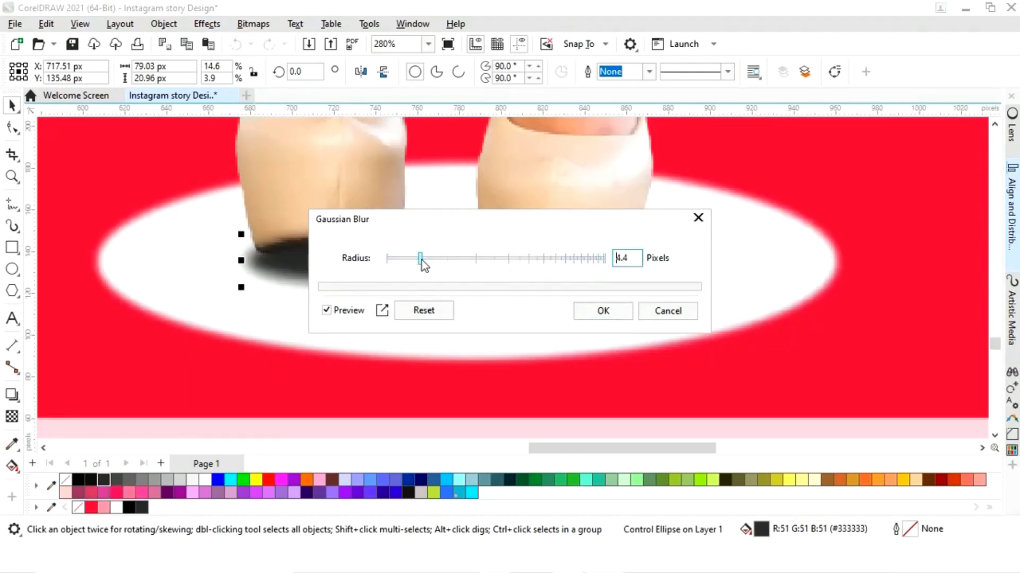
{"action": "left_click", "coordinate": [603, 311]}
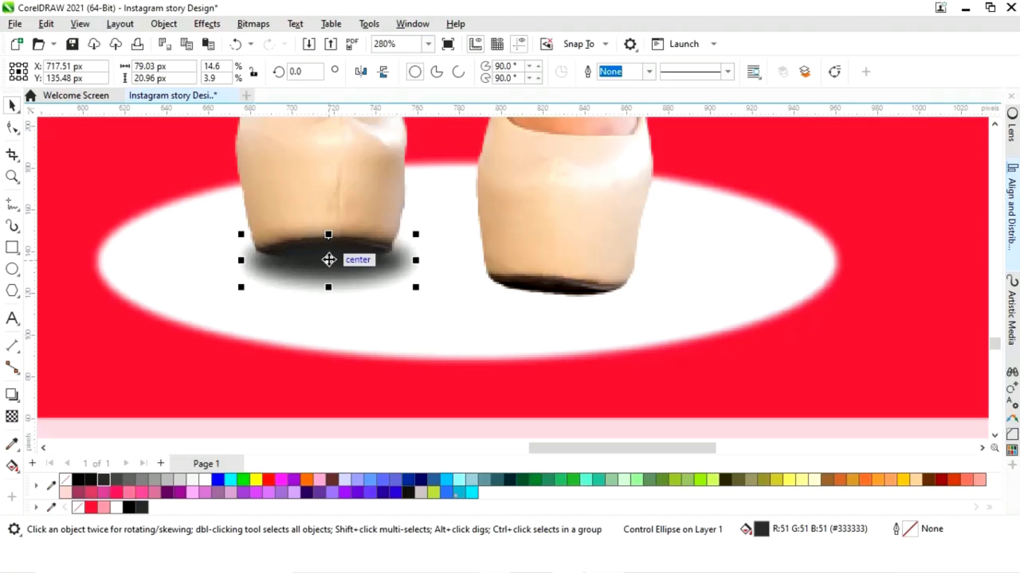
Copy the blurred dark ellipse under the right shoe as its shadow.
{"action": "left_click_drag", "start_coordinate": [329, 259], "coordinate": [562, 291]}
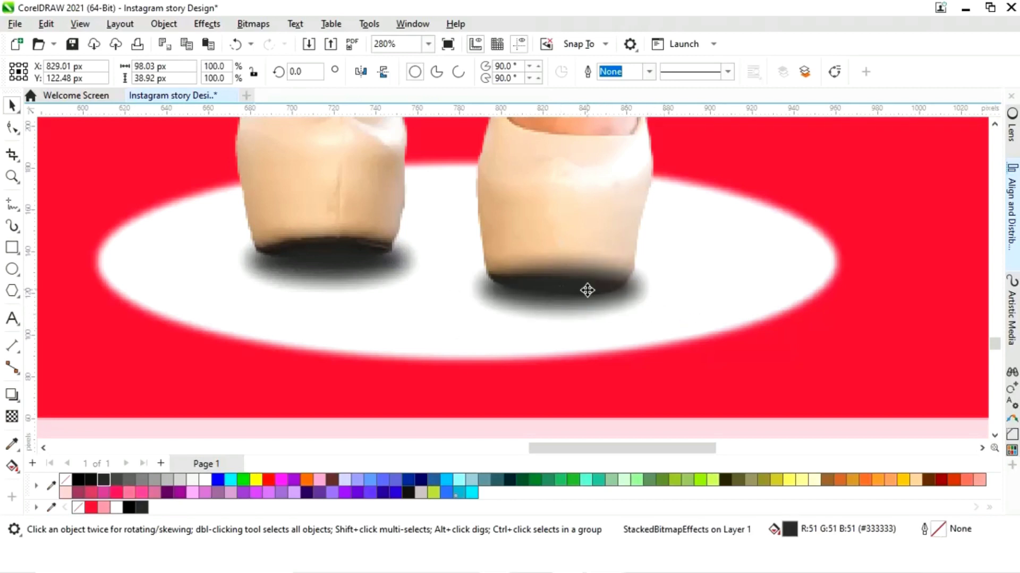
{"action": "left_click", "coordinate": [587, 289]}
{"action": "left_click_drag", "start_coordinate": [675, 249], "coordinate": [668, 243]}
Select both dark shoe shadows and place them behind the woman photo, above the white ellipse.
{"action": "left_click", "coordinate": [594, 301]}
{"action": "left_click", "coordinate": [355, 266], "text": "shift"}
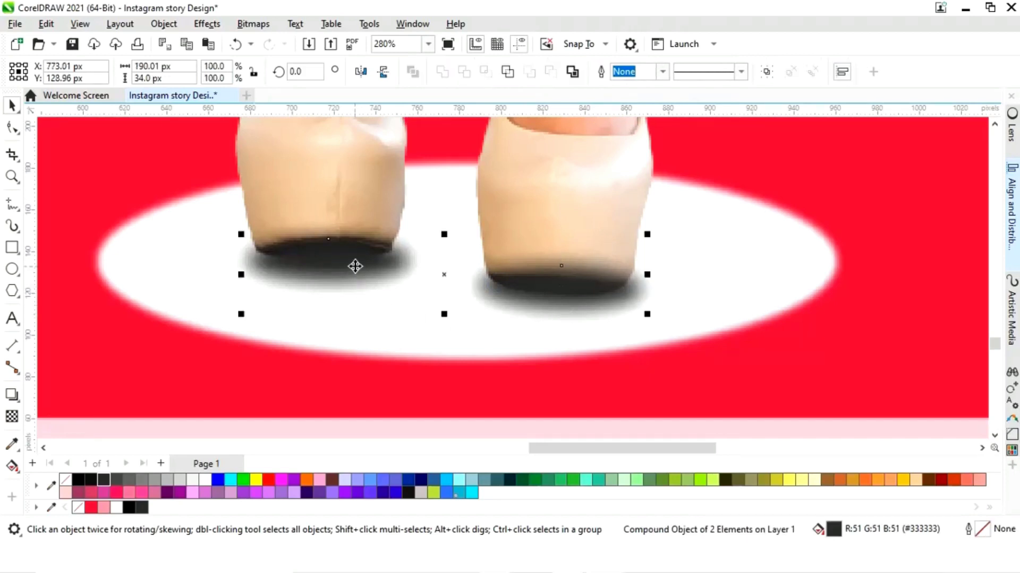
{"action": "key", "text": "ctrl+k"}
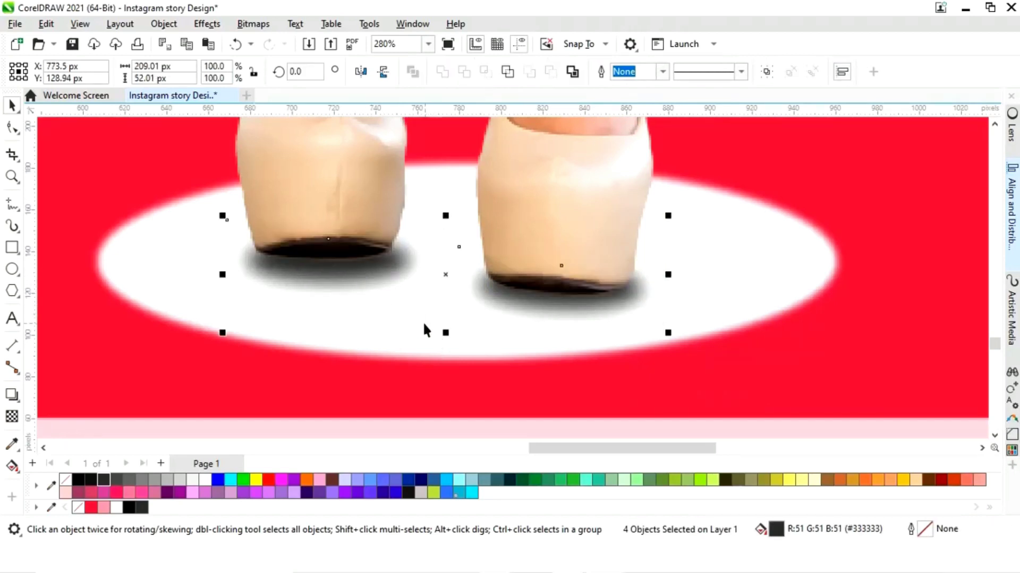
{"action": "left_click", "coordinate": [326, 280]}
{"action": "scroll", "coordinate": [550, 327], "scroll_direction": "up", "scroll_amount": 3}
{"action": "left_click", "coordinate": [766, 267], "text": "alt"}
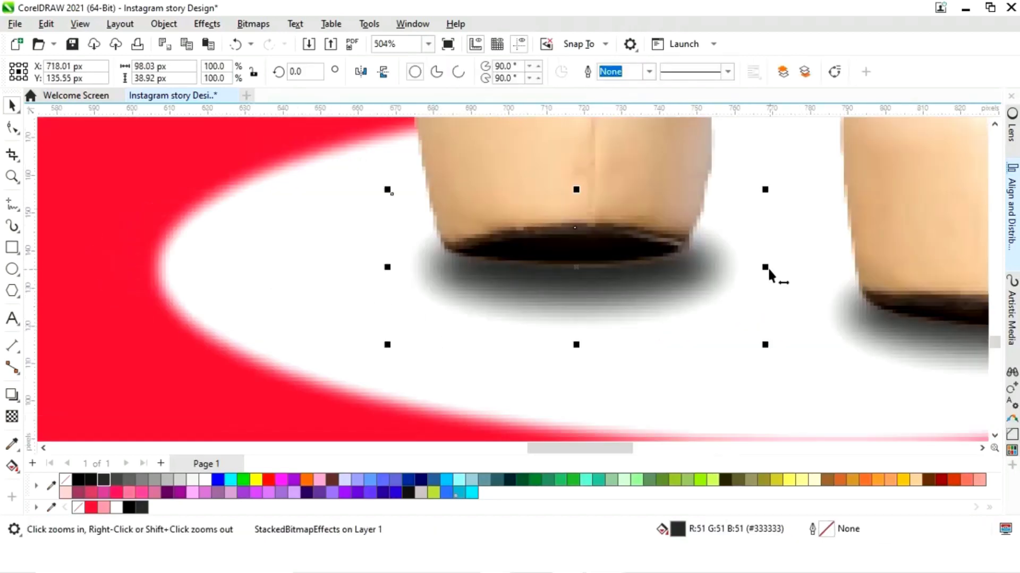
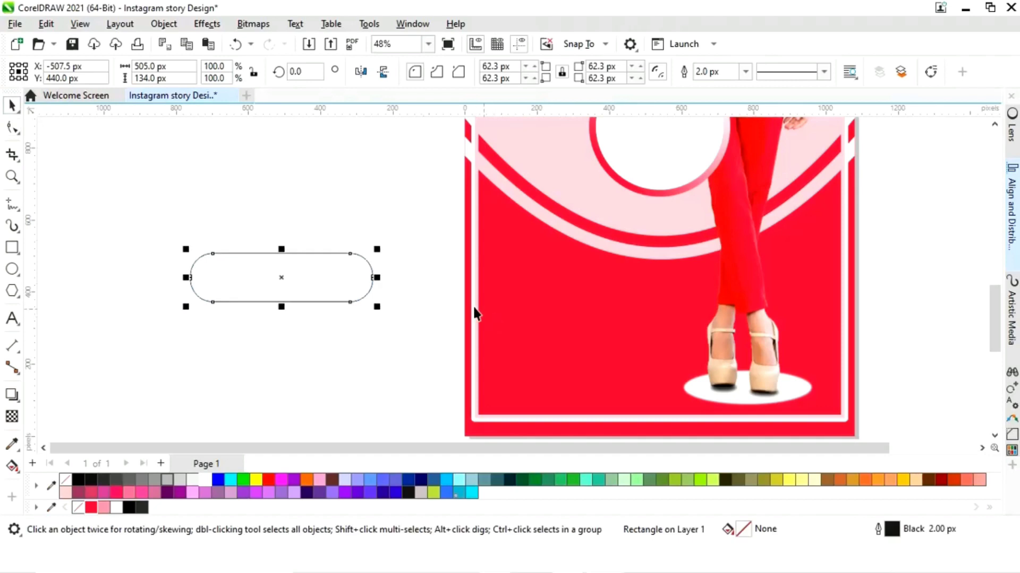
Move the rounded rectangle onto the page's lower-left red area and scale it to about 264 × 70 px.
{"action": "left_click", "coordinate": [296, 289]}
{"action": "left_click", "coordinate": [284, 298]}
{"action": "left_click_drag", "start_coordinate": [284, 298], "coordinate": [578, 368]}
{"action": "left_click_drag", "start_coordinate": [676, 341], "coordinate": [643, 366]}
{"action": "left_click_drag", "start_coordinate": [577, 367], "coordinate": [560, 374]}
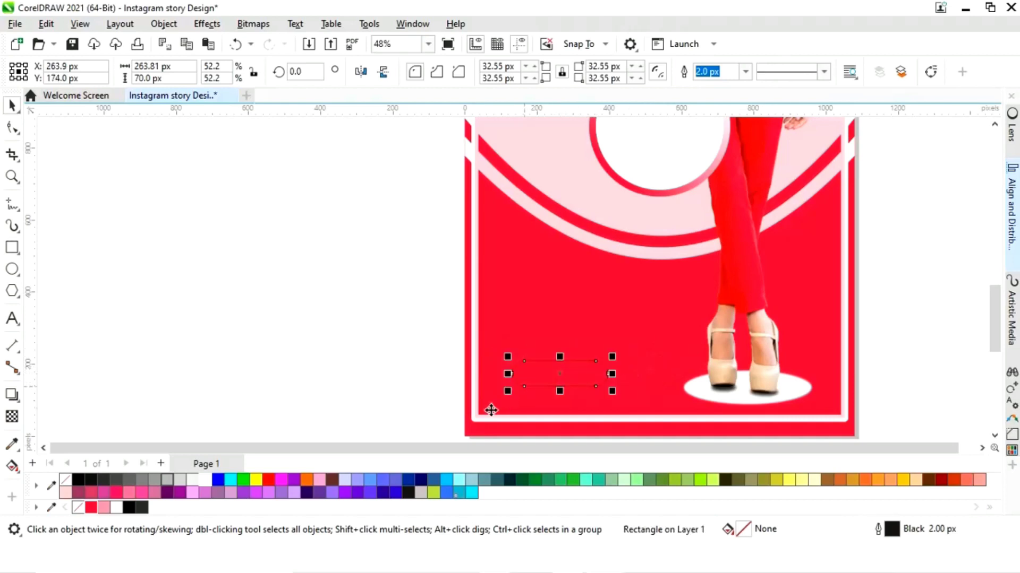
Fill the rounded rectangle white, remove its outline and shrink it slightly near the page's lower-left corner.
{"action": "left_click", "coordinate": [204, 481]}
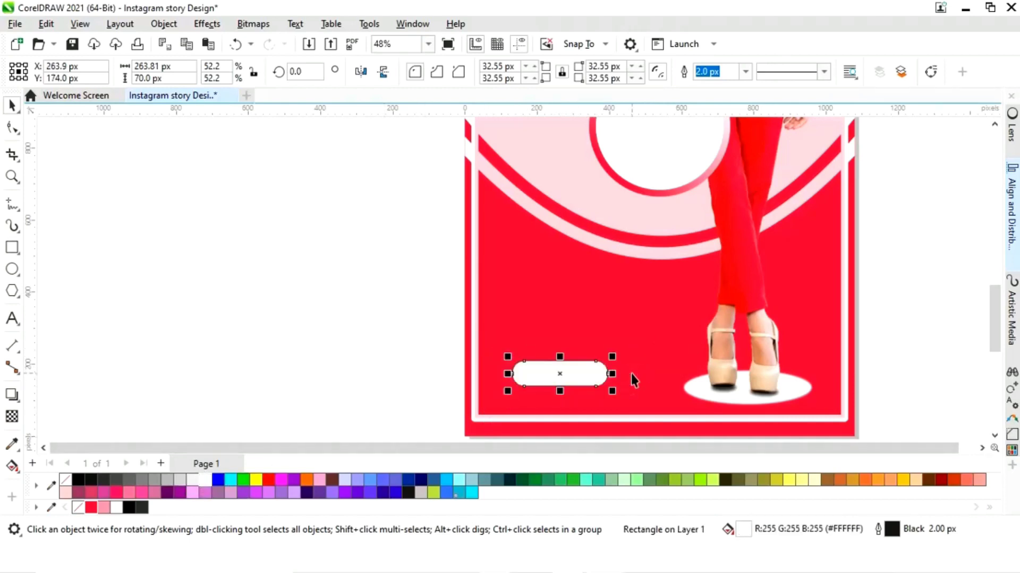
{"action": "right_click", "coordinate": [71, 480]}
{"action": "left_click_drag", "start_coordinate": [613, 357], "coordinate": [565, 384]}
{"action": "left_click", "coordinate": [261, 333]}
{"action": "left_click", "coordinate": [565, 385]}
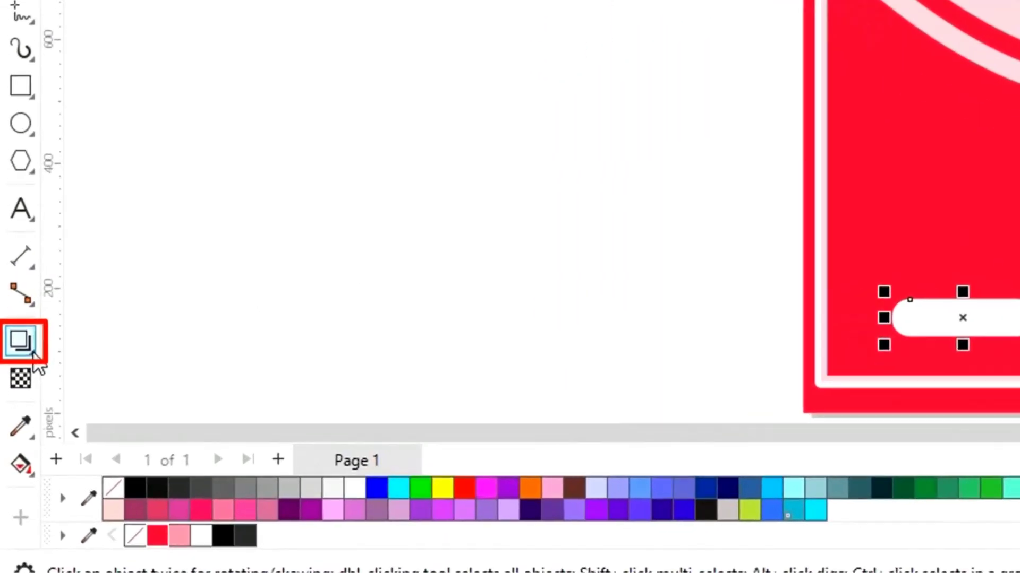
Add a black drop shadow straight down from the white rounded rectangle's top edge, extending just below it with a stretch of 115.
{"action": "left_click", "coordinate": [33, 353]}
{"action": "left_click", "coordinate": [85, 353]}
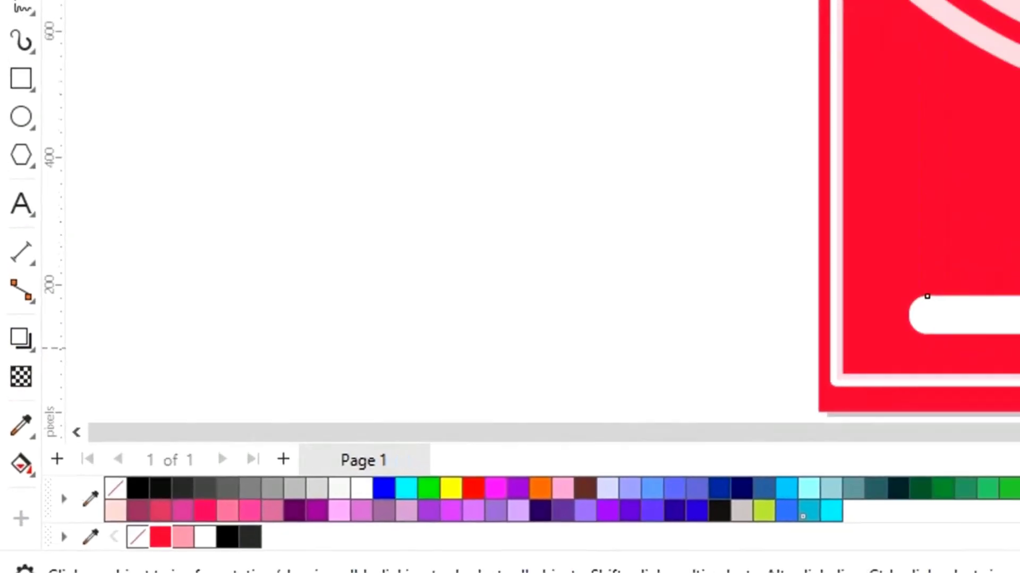
{"action": "left_click_drag", "start_coordinate": [977, 295], "coordinate": [980, 345]}
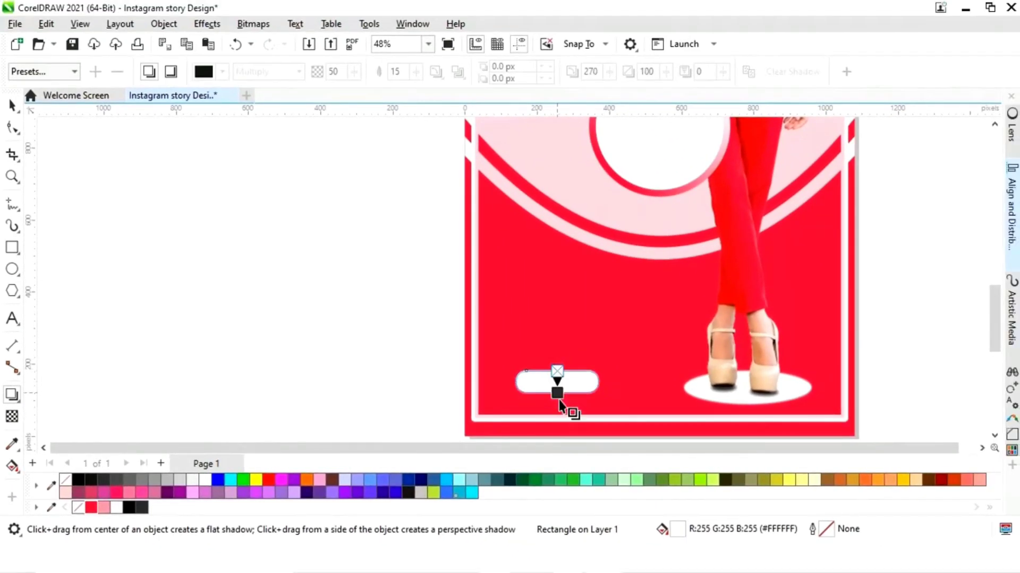
{"action": "left_click_drag", "start_coordinate": [559, 400], "coordinate": [558, 399]}
{"action": "key", "text": "z"}
{"action": "left_click_drag", "start_coordinate": [446, 322], "coordinate": [657, 406]}
{"action": "left_click_drag", "start_coordinate": [505, 381], "coordinate": [505, 393]}
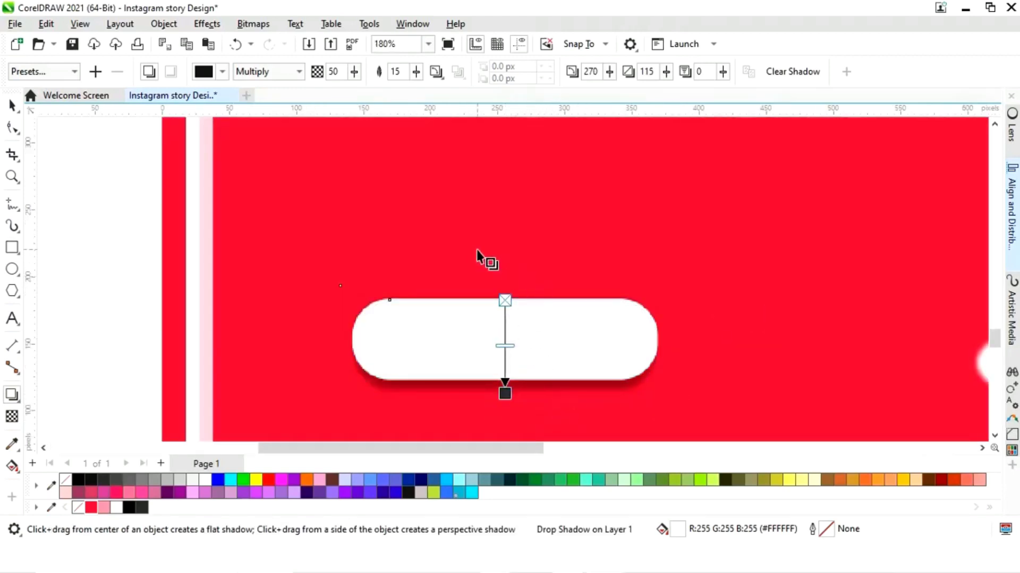
Add a black drop shadow nearly straight down from the gradient circle's top edge, extending just below it with a stretch of 104.
{"action": "key", "text": "space"}
{"action": "key", "text": "Escape"}
{"action": "key", "text": "shift+F4"}
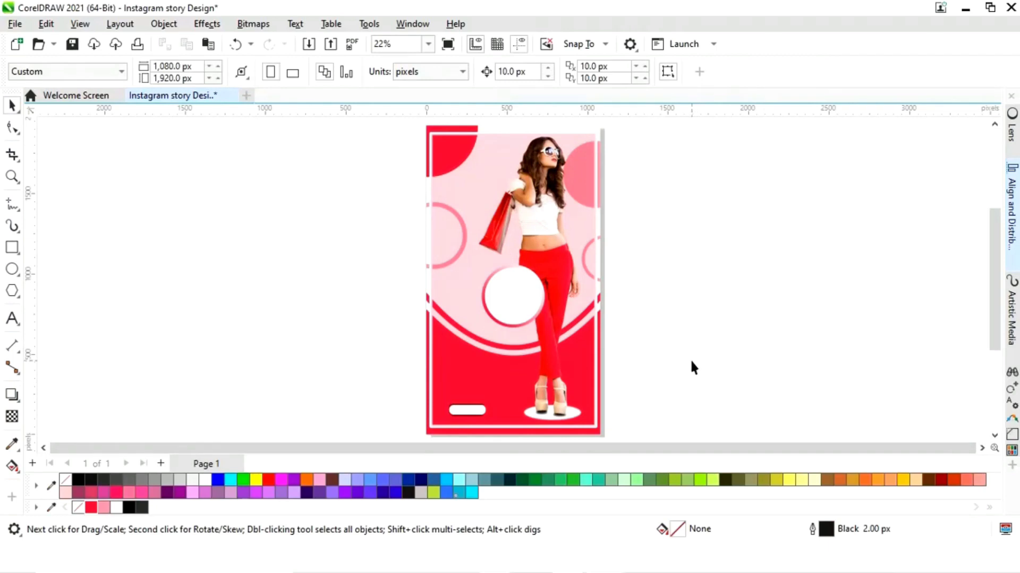
{"action": "left_click", "coordinate": [536, 320]}
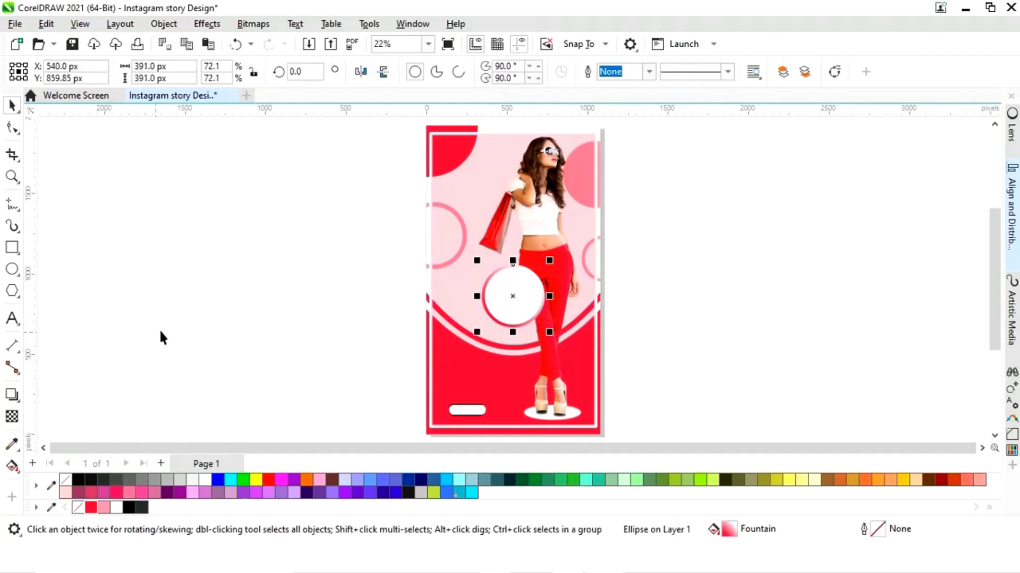
{"action": "left_click", "coordinate": [11, 396]}
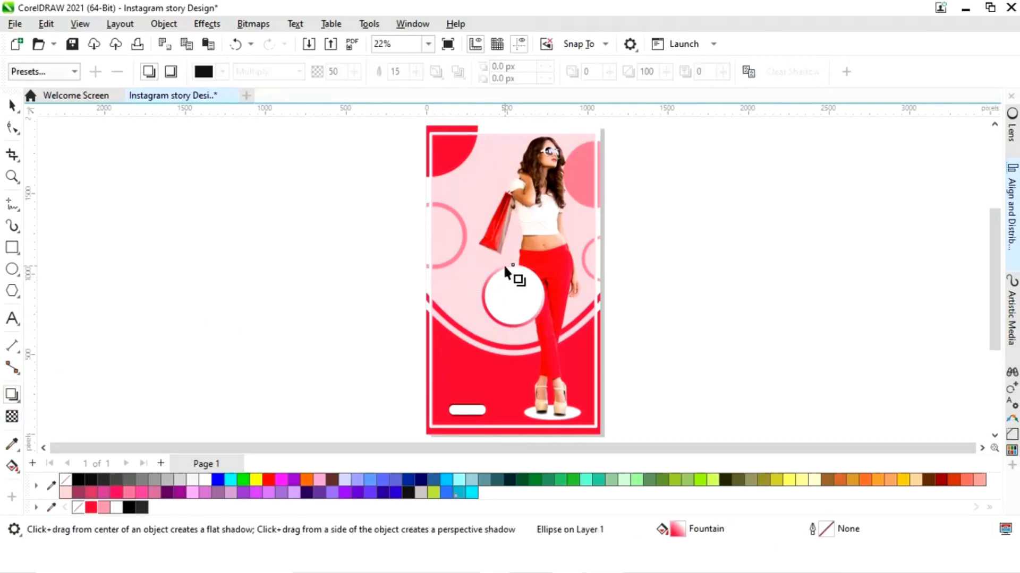
{"action": "left_click_drag", "start_coordinate": [511, 268], "coordinate": [513, 331]}
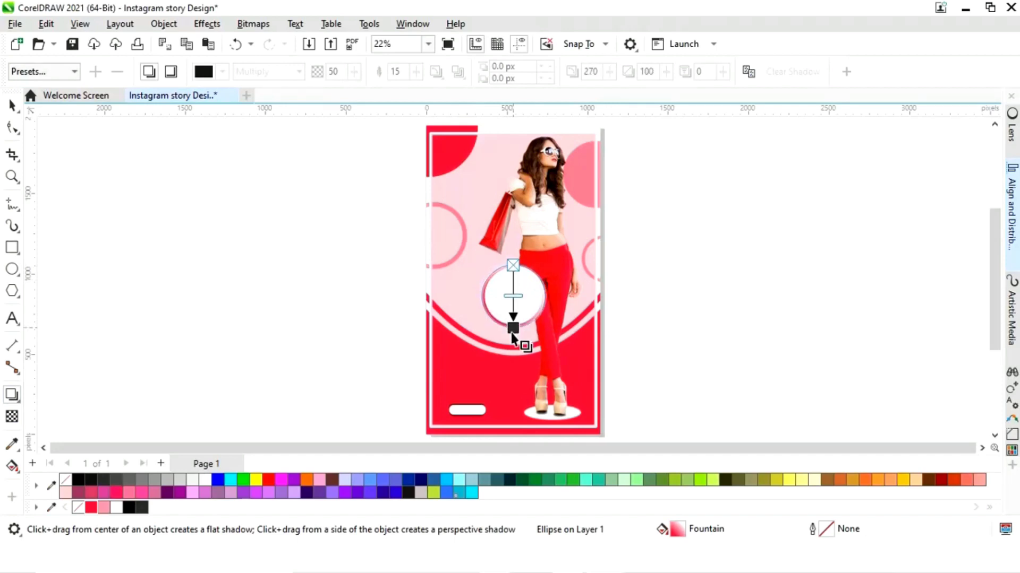
{"action": "key", "text": "z"}
{"action": "left_click_drag", "start_coordinate": [445, 236], "coordinate": [589, 347]}
{"action": "left_click_drag", "start_coordinate": [493, 387], "coordinate": [491, 397]}
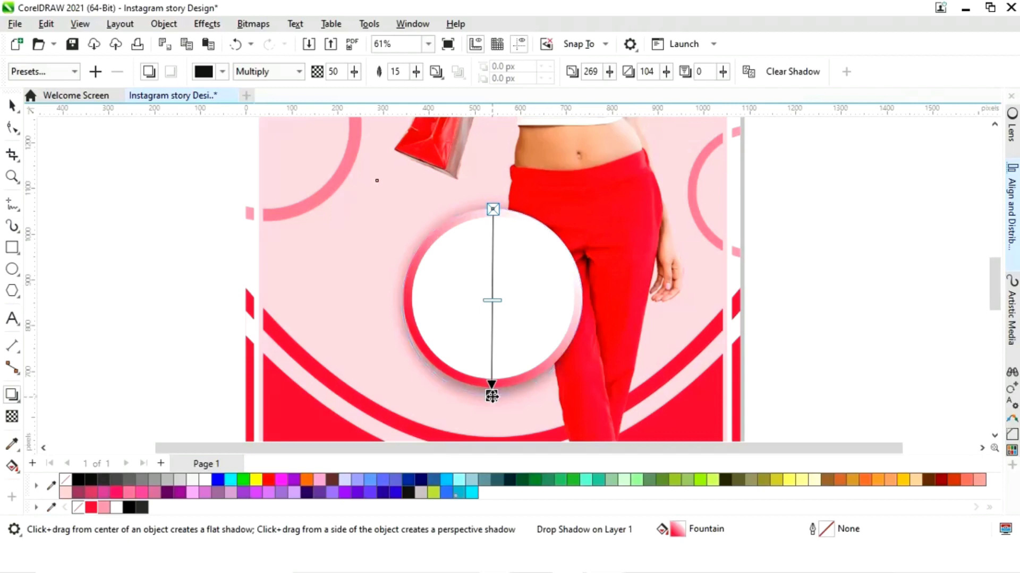
{"action": "left_click", "coordinate": [11, 105]}
{"action": "left_click", "coordinate": [145, 219]}
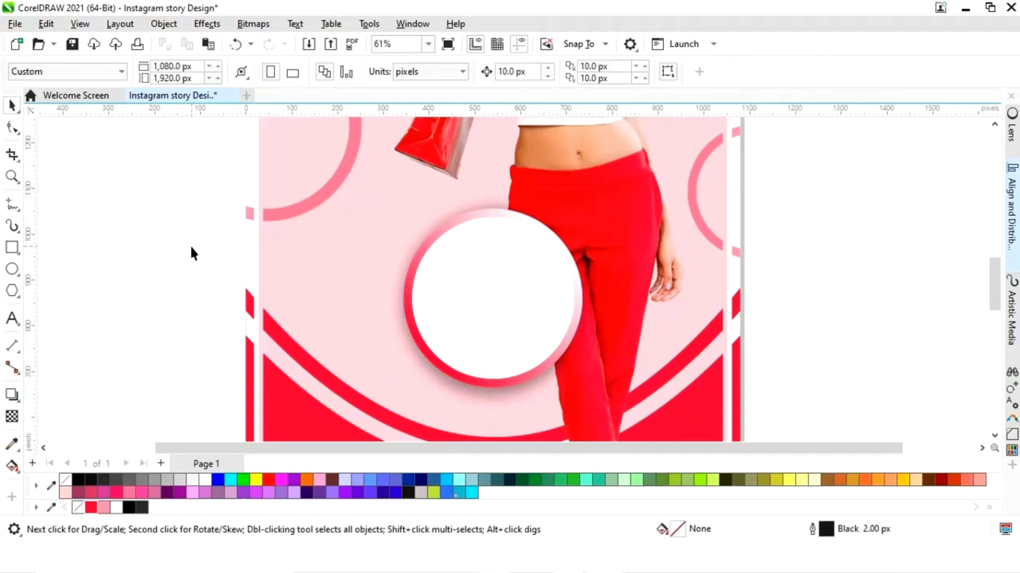
Move all nine text objects from the far pasteboard to just beside the page's left edge.
{"action": "key", "text": "F4"}
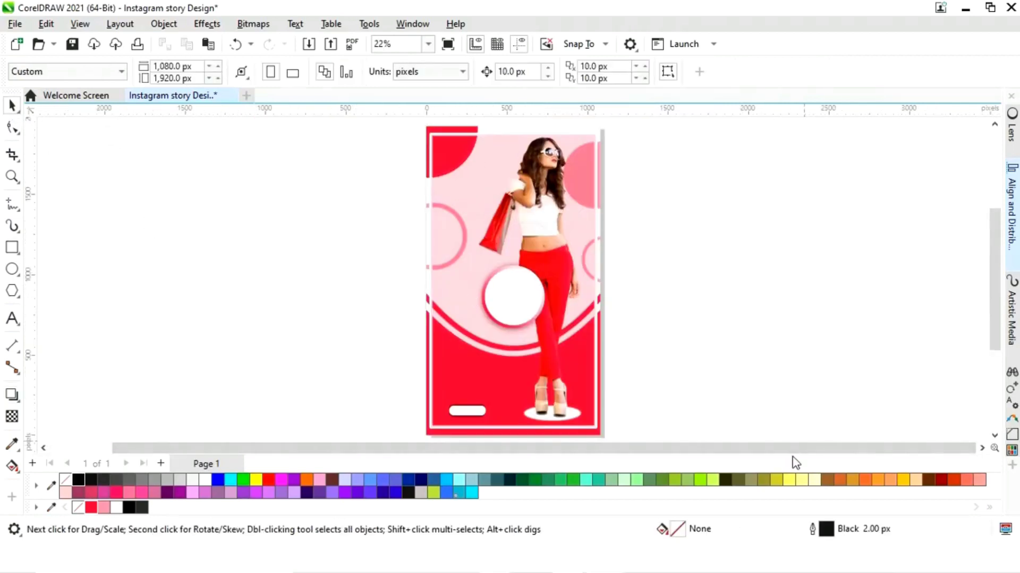
{"action": "left_click_drag", "start_coordinate": [826, 450], "coordinate": [708, 451]}
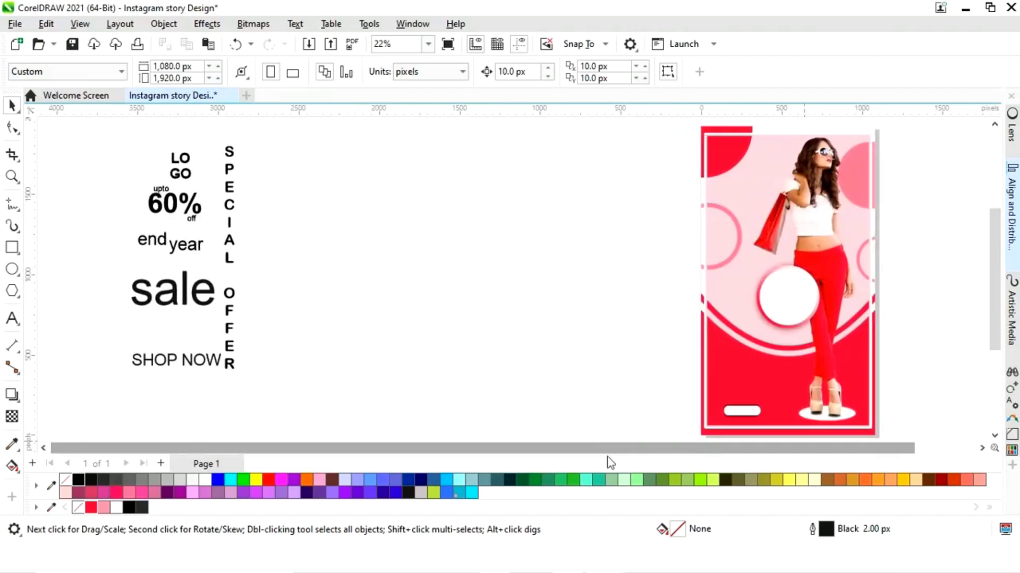
{"action": "left_click_drag", "start_coordinate": [108, 409], "coordinate": [296, 126]}
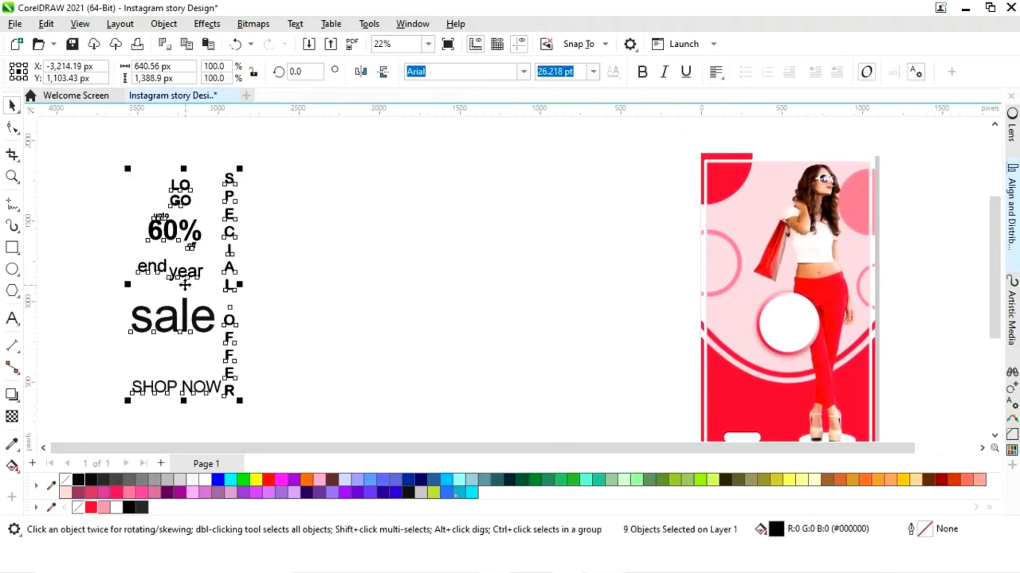
{"action": "left_click_drag", "start_coordinate": [198, 291], "coordinate": [620, 298]}
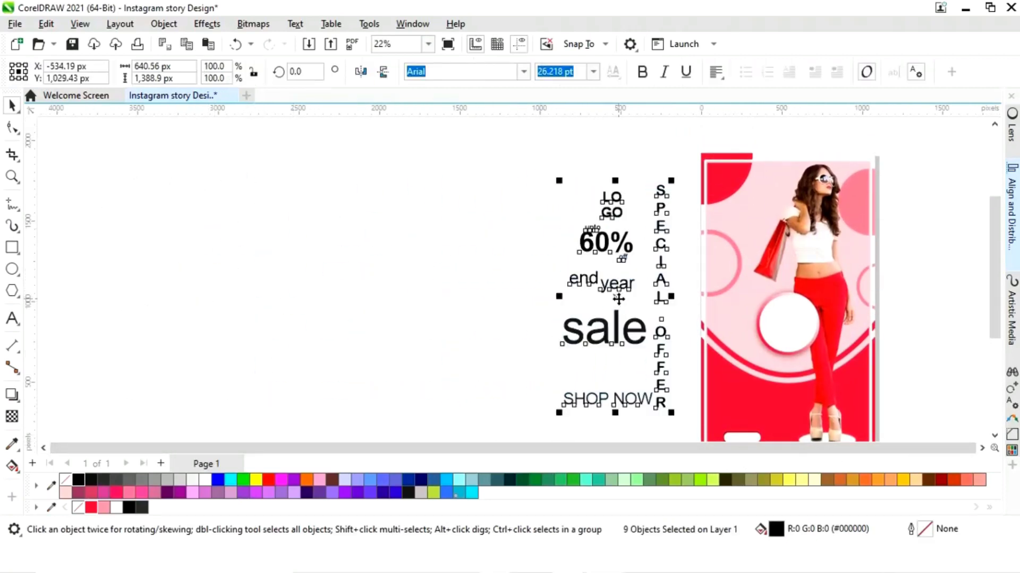
{"action": "key", "text": "F4"}
{"action": "left_click", "coordinate": [740, 291]}
Move the "LO GO" text onto the red quarter circle in the page's upper-left corner and fill it white.
{"action": "left_click", "coordinate": [414, 192]}
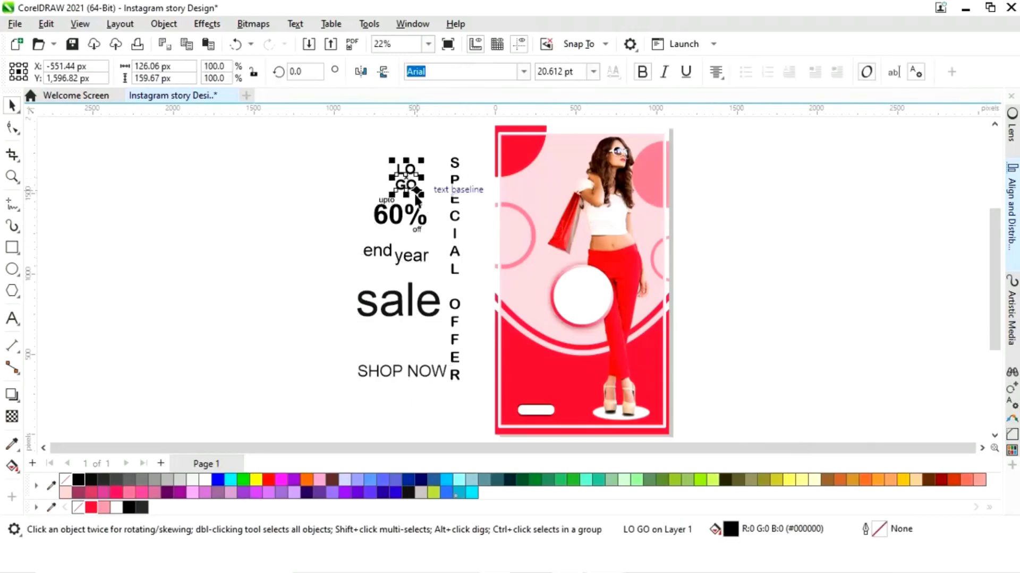
{"action": "left_click_drag", "start_coordinate": [414, 192], "coordinate": [518, 158]}
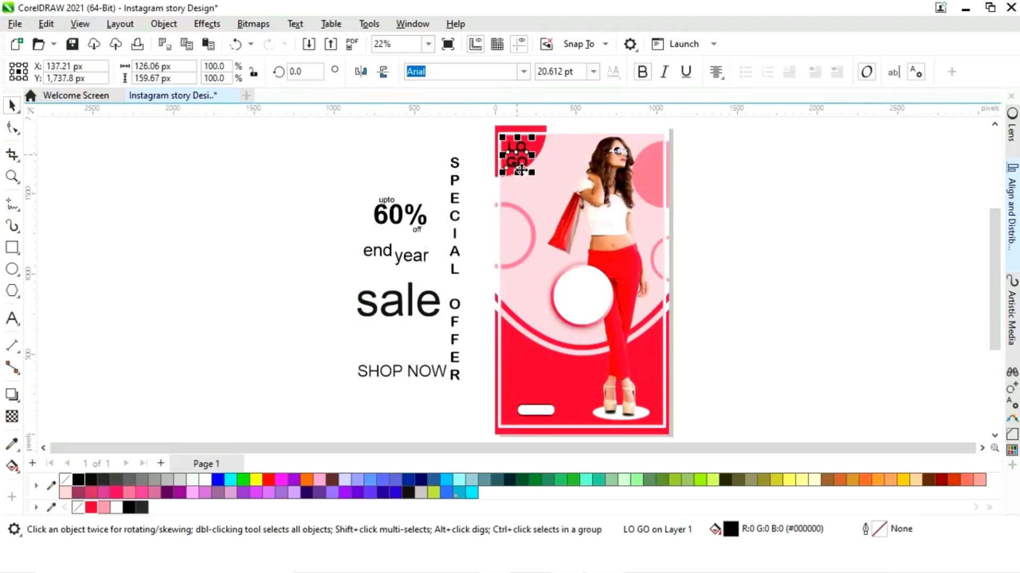
{"action": "left_click", "coordinate": [197, 481]}
{"action": "left_click", "coordinate": [246, 353]}
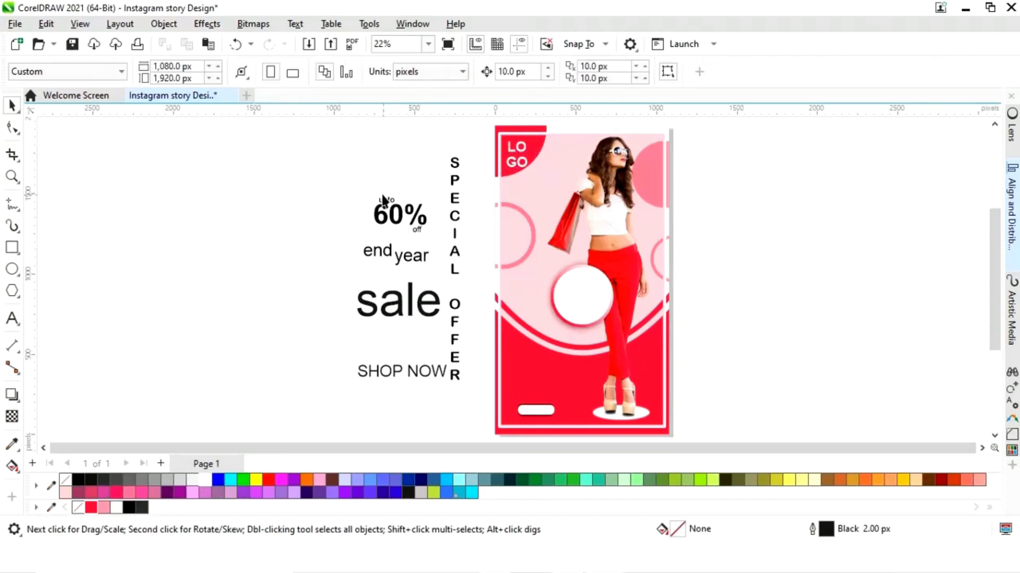
Place the "upto 60% off" texts in the middle of the white circle badge and fill "60%" with the document's red.
{"action": "left_click_drag", "start_coordinate": [429, 240], "coordinate": [581, 296]}
{"action": "left_click", "coordinate": [797, 325]}
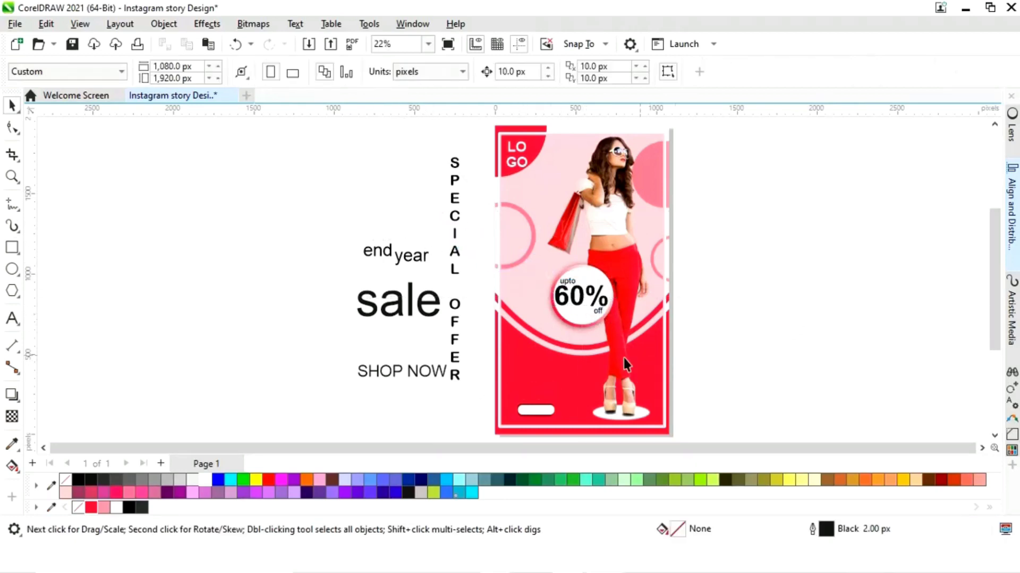
{"action": "key", "text": "z"}
{"action": "left_click_drag", "start_coordinate": [496, 234], "coordinate": [651, 348]}
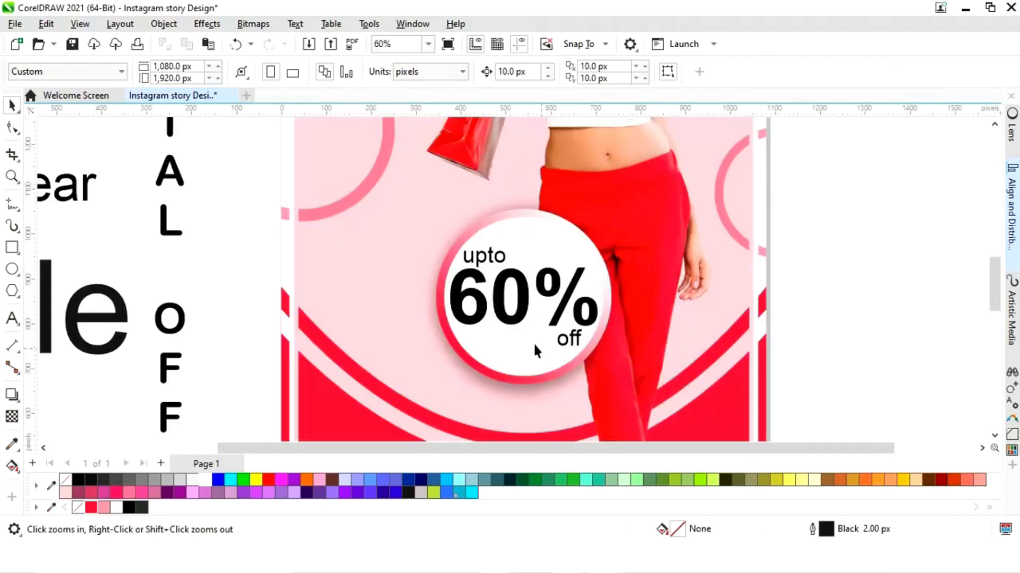
{"action": "key", "text": "space"}
{"action": "left_click", "coordinate": [520, 317]}
{"action": "left_click", "coordinate": [91, 507]}
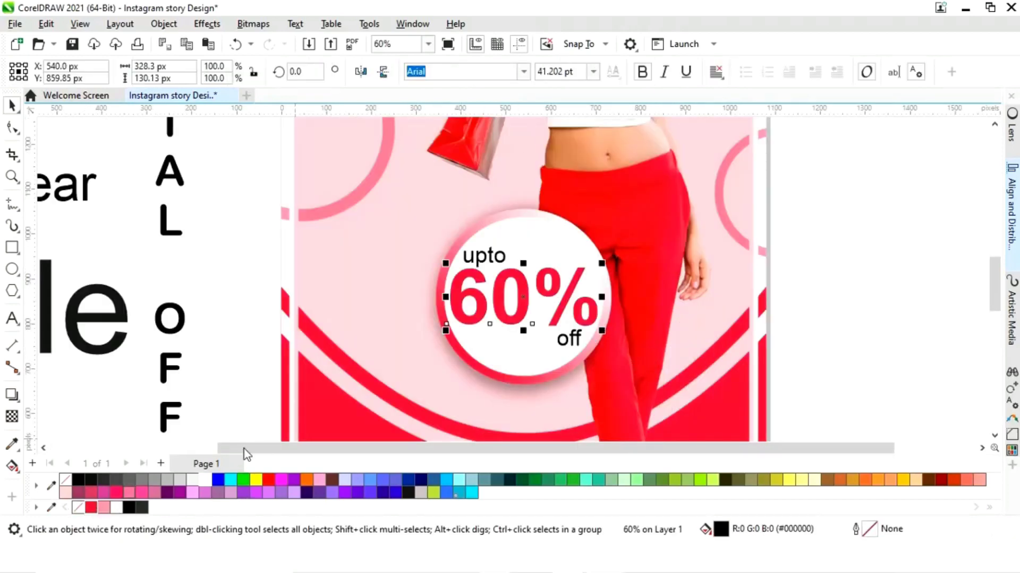
{"action": "left_click", "coordinate": [839, 269]}
Move the vertical "SPECIAL OFFER" text along the page's right side, beside the woman, and fill it white.
{"action": "key", "text": "F3"}
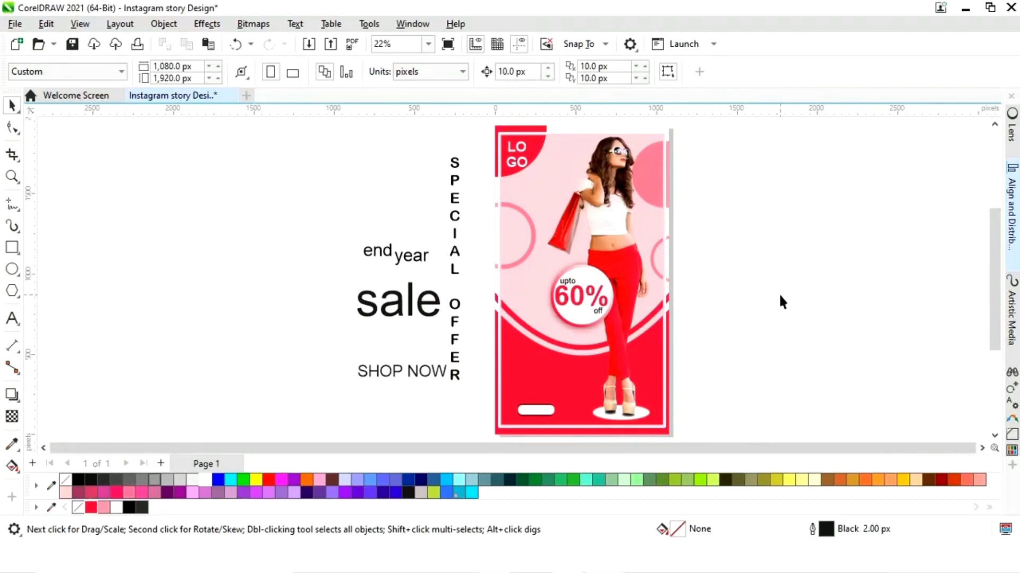
{"action": "left_click_drag", "start_coordinate": [460, 315], "coordinate": [654, 310]}
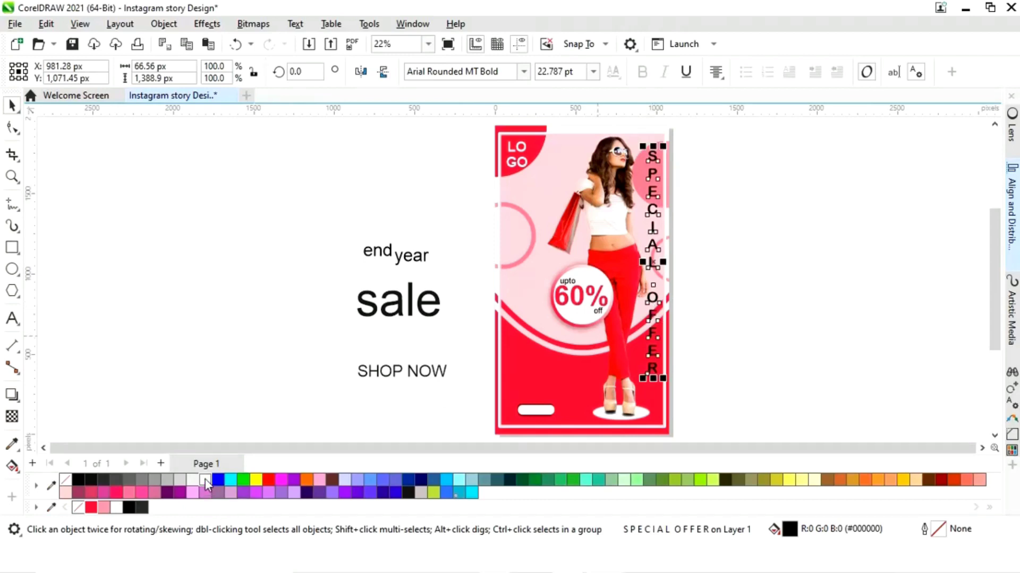
{"action": "left_click", "coordinate": [205, 482]}
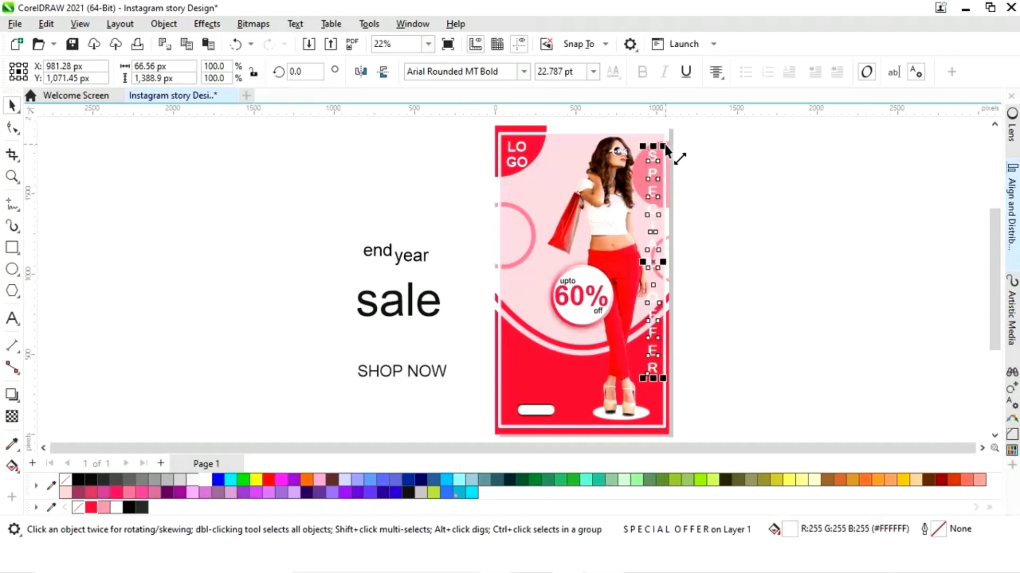
Enlarge the vertical "SPECIAL OFFER" text to about 73 × 1,527 px, keeping it inside the frame's right edge.
{"action": "left_click_drag", "start_coordinate": [665, 146], "coordinate": [679, 129]}
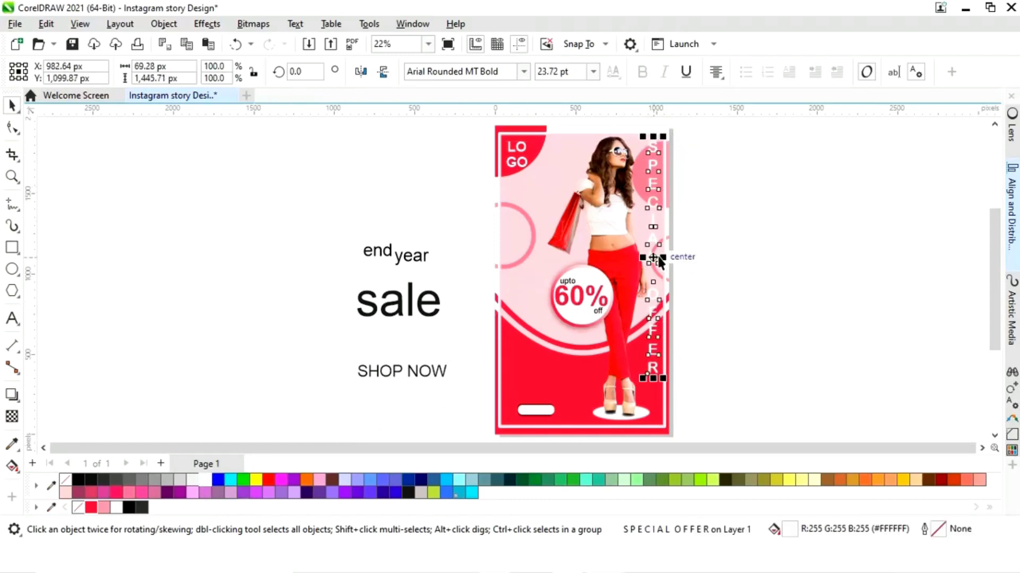
{"action": "left_click_drag", "start_coordinate": [659, 260], "coordinate": [653, 266]}
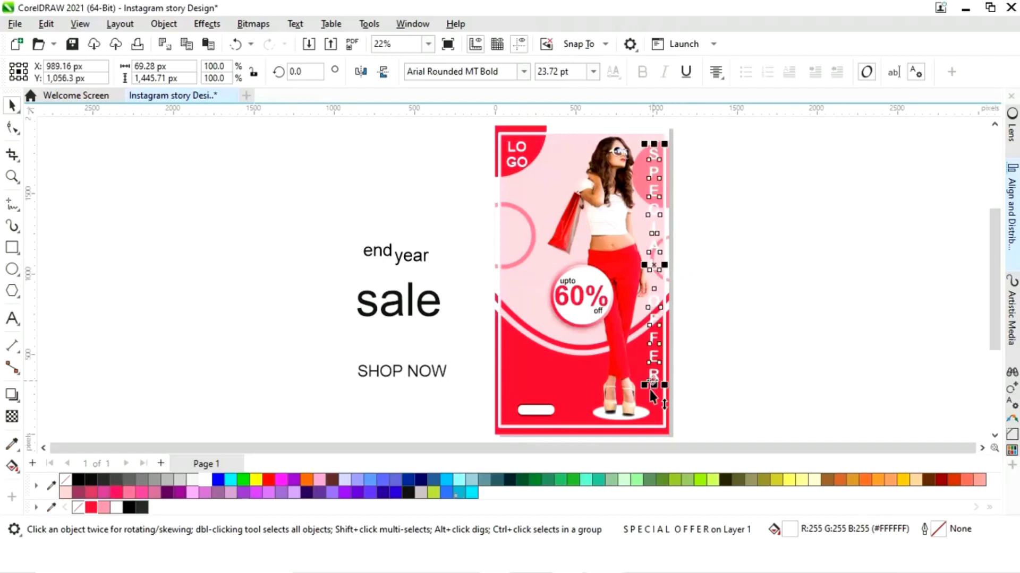
{"action": "mouse_move", "coordinate": [645, 387]}
{"action": "left_mouse_down"}
{"action": "mouse_move", "coordinate": [628, 409]}
{"action": "mouse_move", "coordinate": [641, 401]}
{"action": "left_mouse_up"}
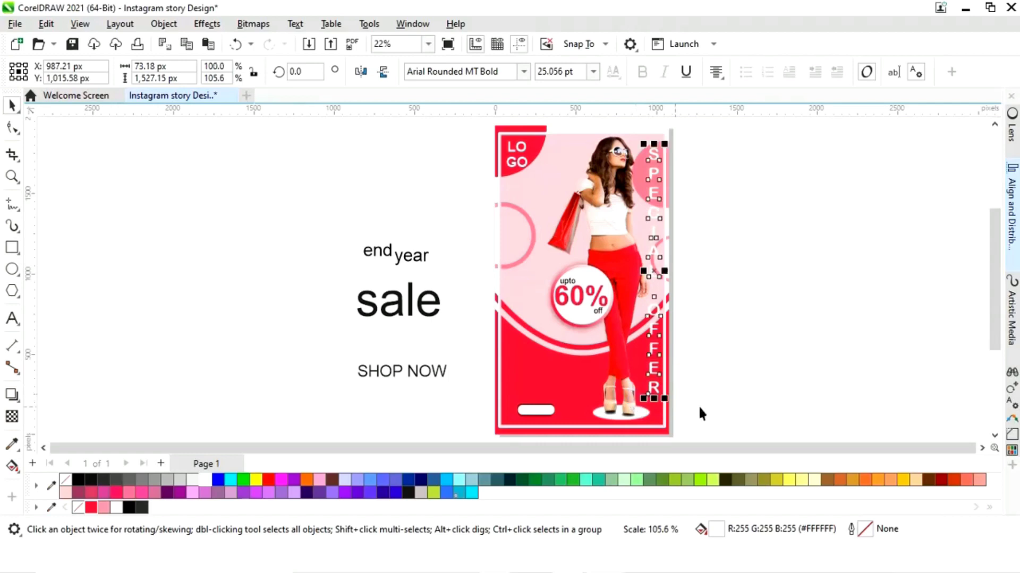
{"action": "left_click", "coordinate": [723, 316]}
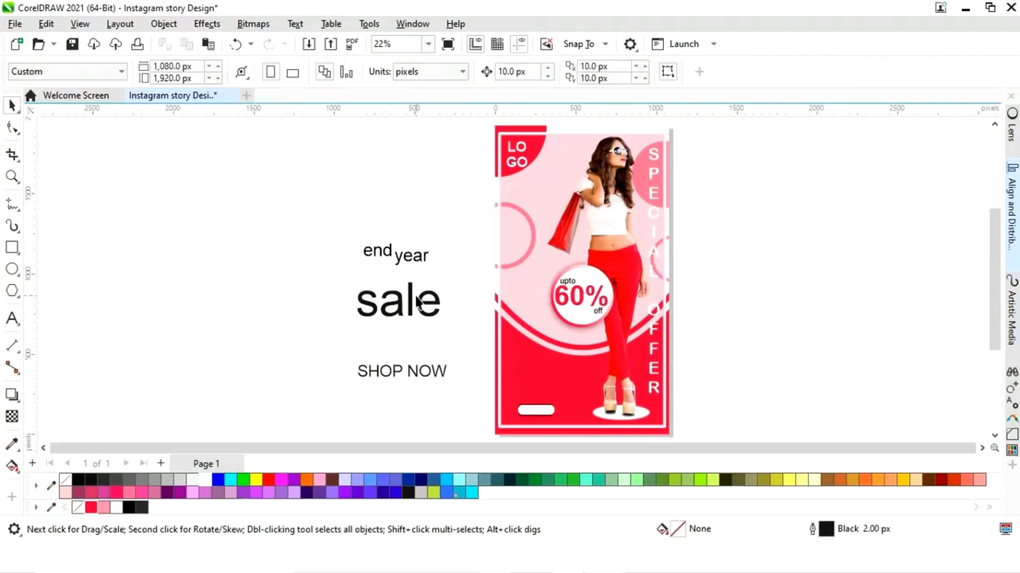
Move the "end year" texts onto the page's lower-left red area, below the curve, and fill them white.
{"action": "left_click_drag", "start_coordinate": [408, 256], "coordinate": [536, 365]}
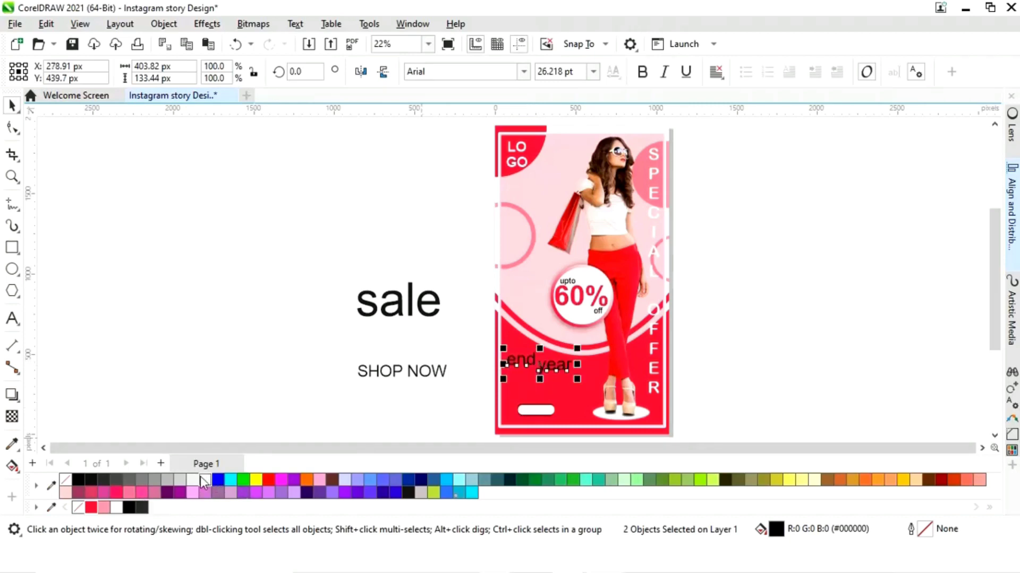
{"action": "left_click", "coordinate": [200, 480]}
{"action": "left_click", "coordinate": [418, 345]}
Place the "sale" text between "end year" and the white button, scaled to about 380 × 157 px, and fill it white.
{"action": "left_click", "coordinate": [398, 304]}
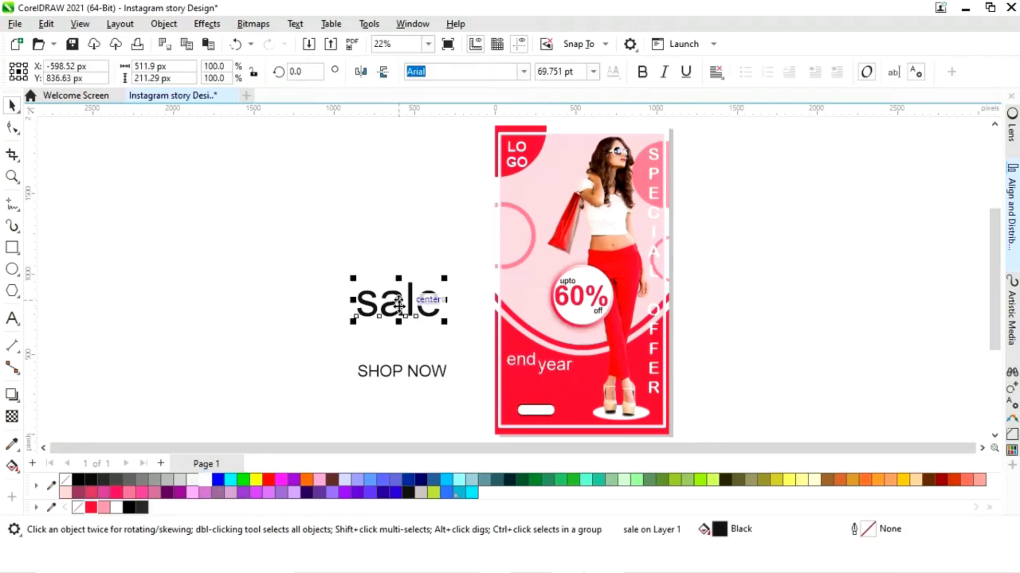
{"action": "left_click_drag", "start_coordinate": [398, 304], "coordinate": [539, 387]}
{"action": "left_click", "coordinate": [205, 480]}
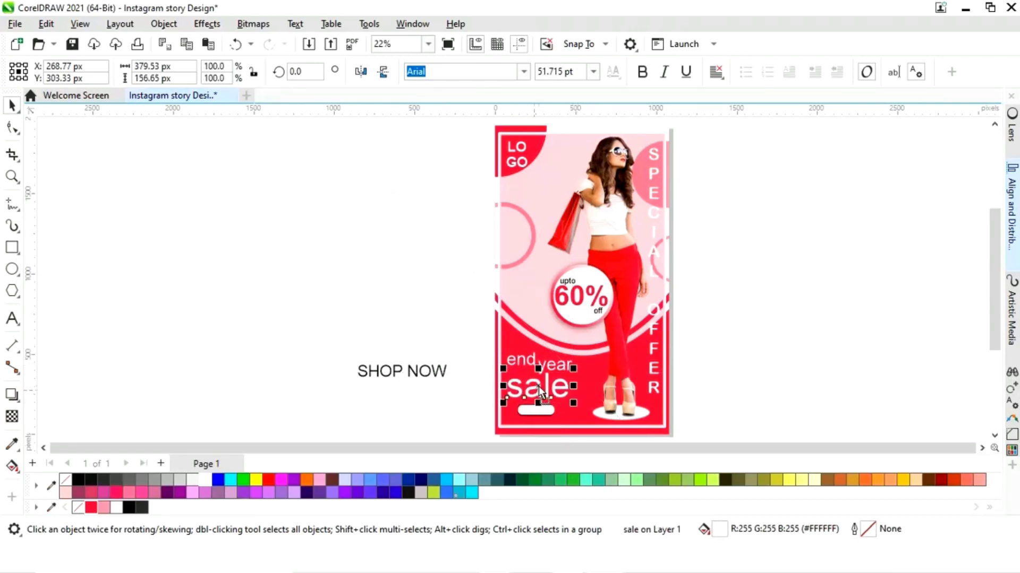
Select the two "end year" texts and nudge them up 10 px, away from "sale".
{"action": "left_click_drag", "start_coordinate": [484, 349], "coordinate": [506, 358]}
{"action": "left_click_drag", "start_coordinate": [587, 381], "coordinate": [587, 382]}
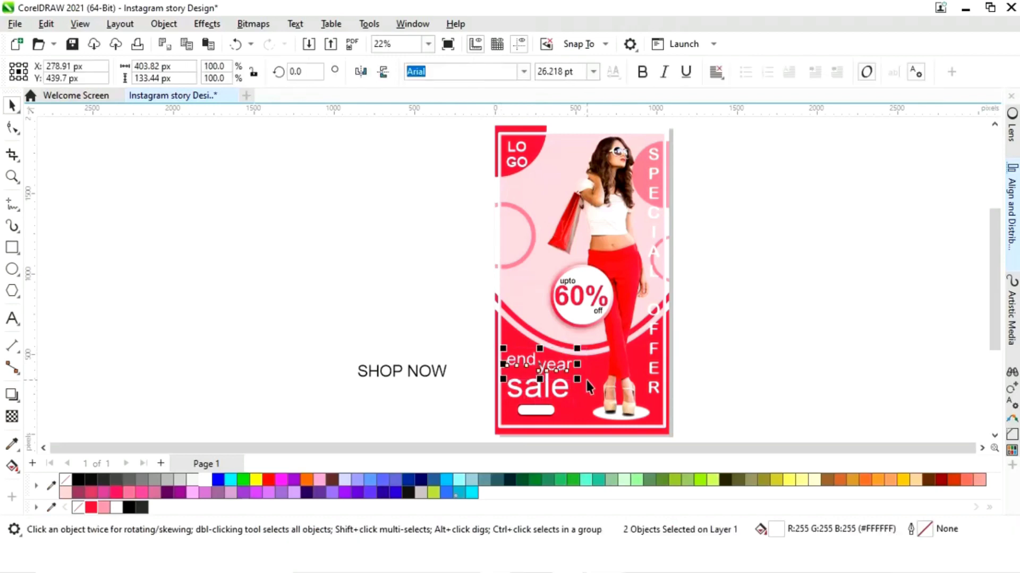
{"action": "key", "text": "Up"}
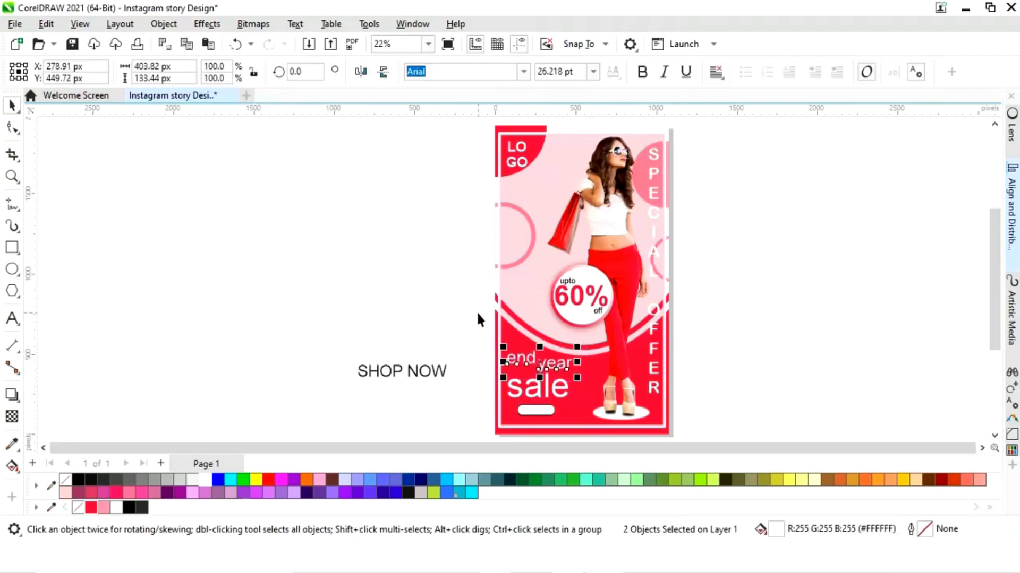
{"action": "left_click", "coordinate": [457, 412]}
Scale the "SHOP NOW" text down to about 127 × 17 px and center it on the white rounded button.
{"action": "left_click_drag", "start_coordinate": [419, 379], "coordinate": [552, 421]}
{"action": "key", "text": "z"}
{"action": "left_click_drag", "start_coordinate": [472, 383], "coordinate": [624, 440]}
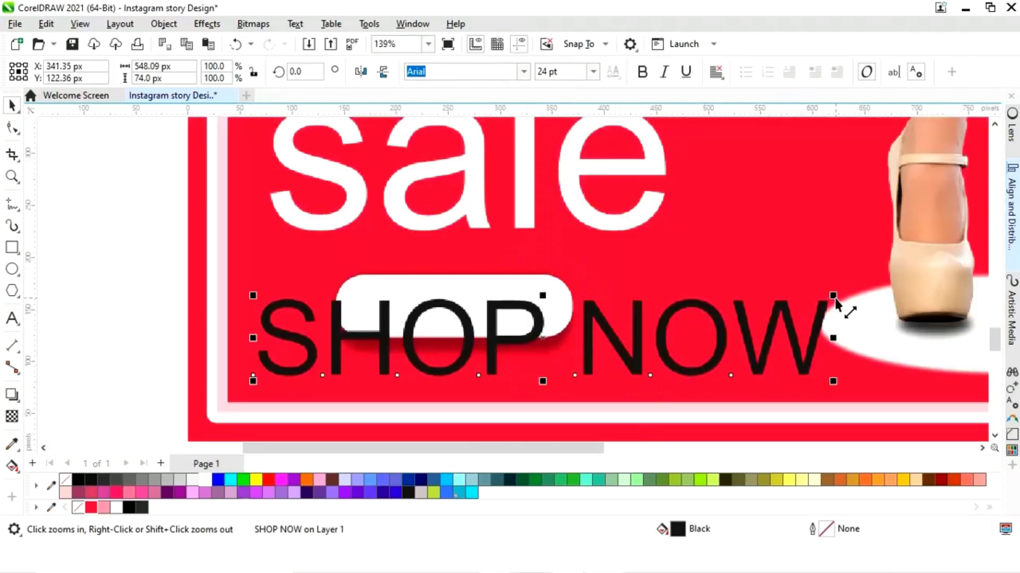
{"action": "left_click_drag", "start_coordinate": [833, 295], "coordinate": [424, 372]}
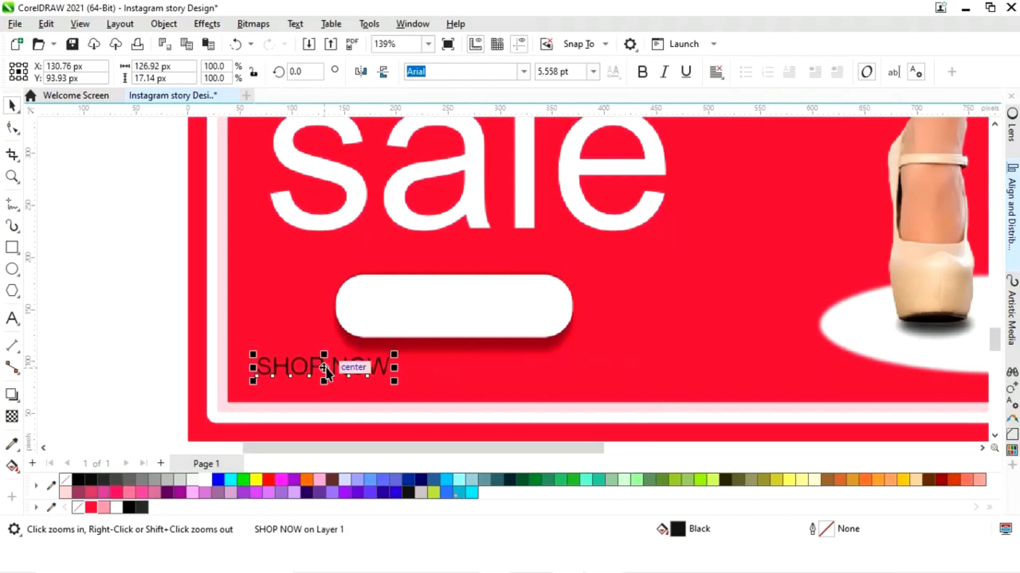
{"action": "left_click_drag", "start_coordinate": [329, 366], "coordinate": [454, 315]}
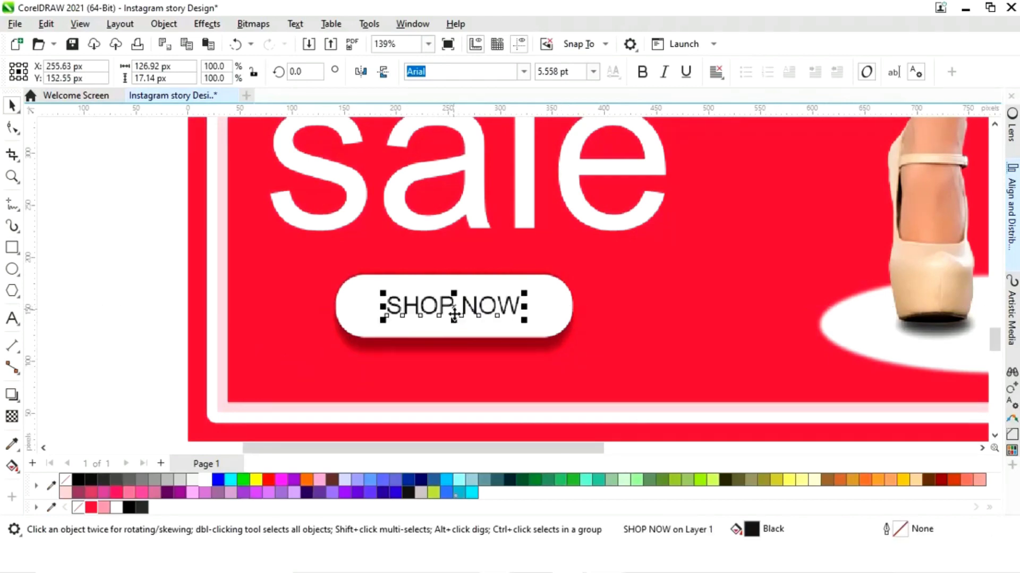
Make the "SHOP NOW" text bold and red, and enlarge it from its center to about 187 × 25 px.
{"action": "left_click", "coordinate": [98, 503]}
{"action": "left_click", "coordinate": [642, 72]}
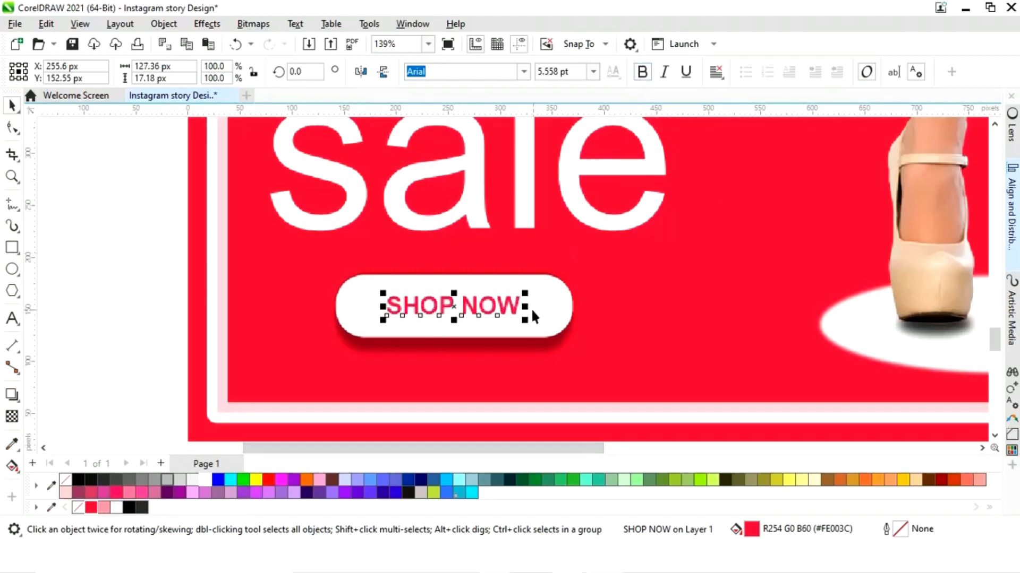
{"action": "left_click_drag", "start_coordinate": [526, 293], "coordinate": [558, 290]}
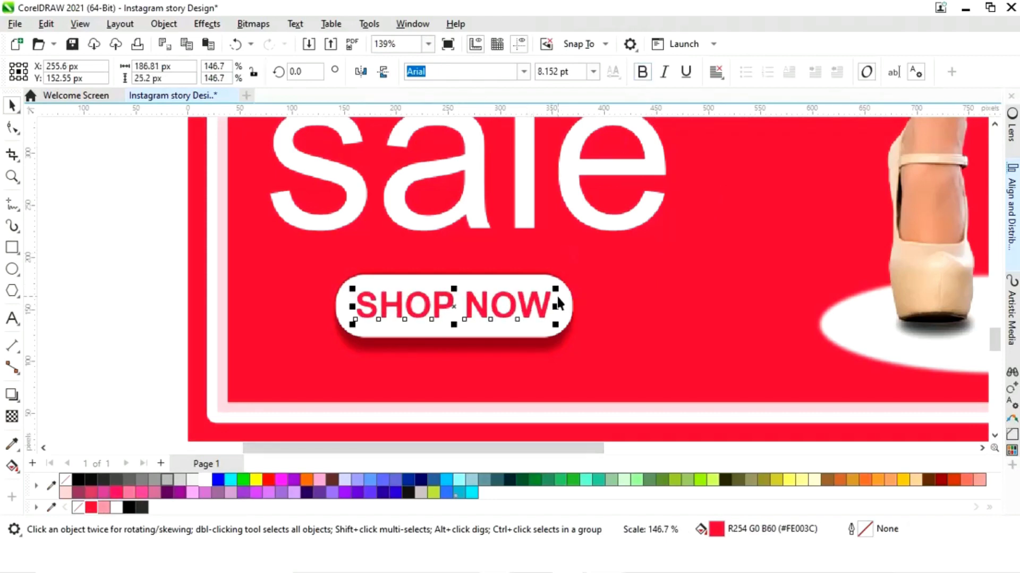
Deselect everything and preview the whole story design in full screen.
{"action": "key", "text": "shift+F4"}
{"action": "left_click", "coordinate": [724, 301]}
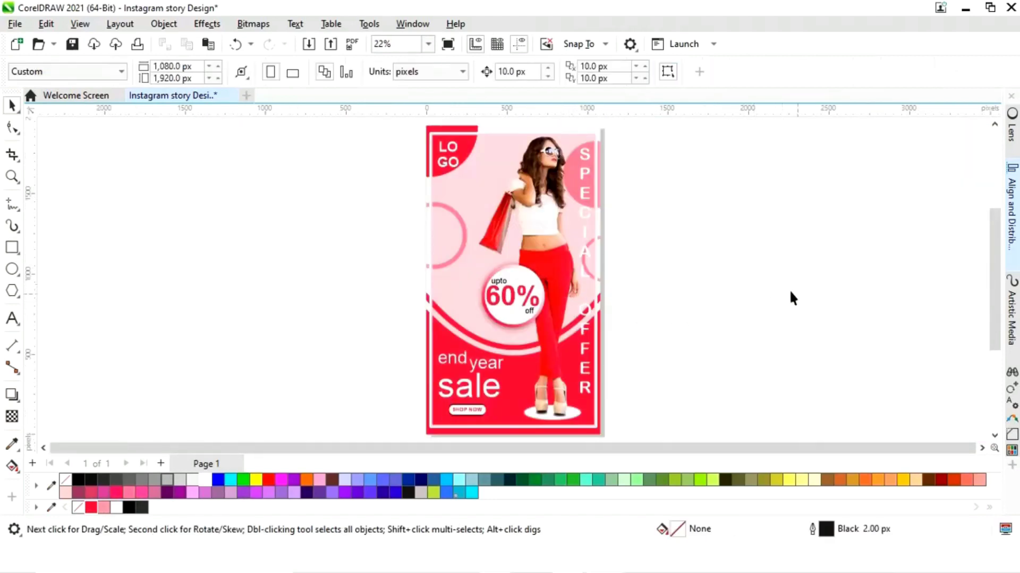
{"action": "key", "text": "F9"}
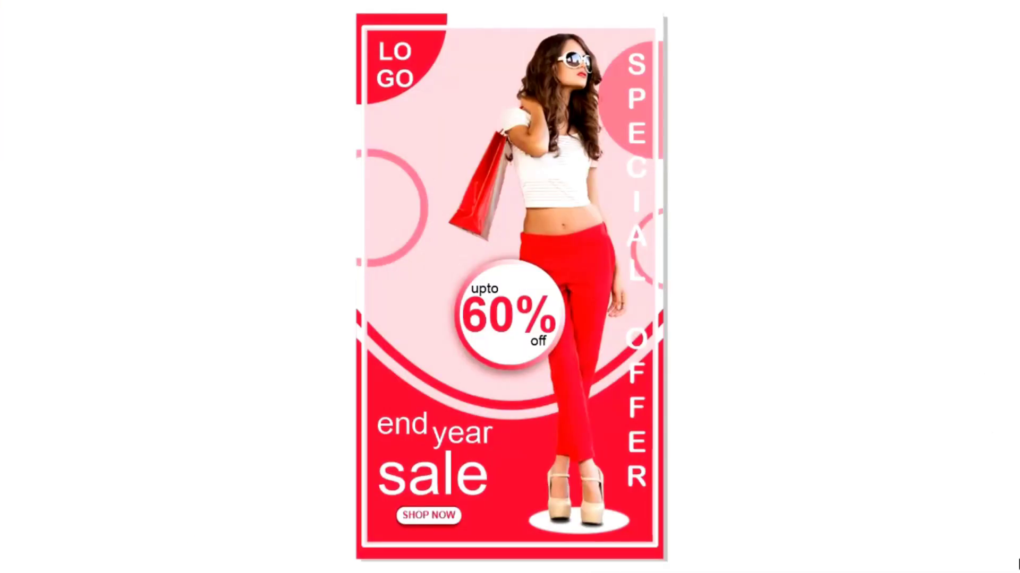